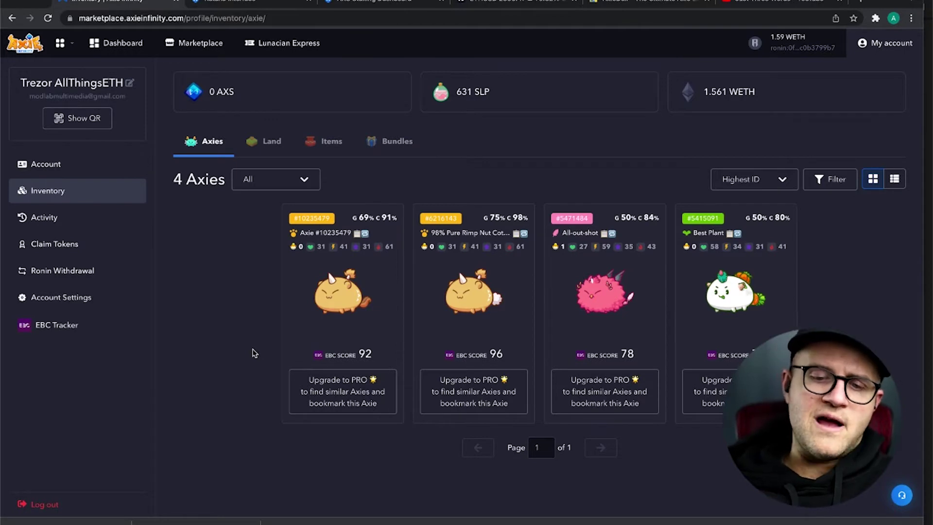
# - Show the browser's installed extensions list, including AxieDex
pyautogui.moveTo(485, 334)
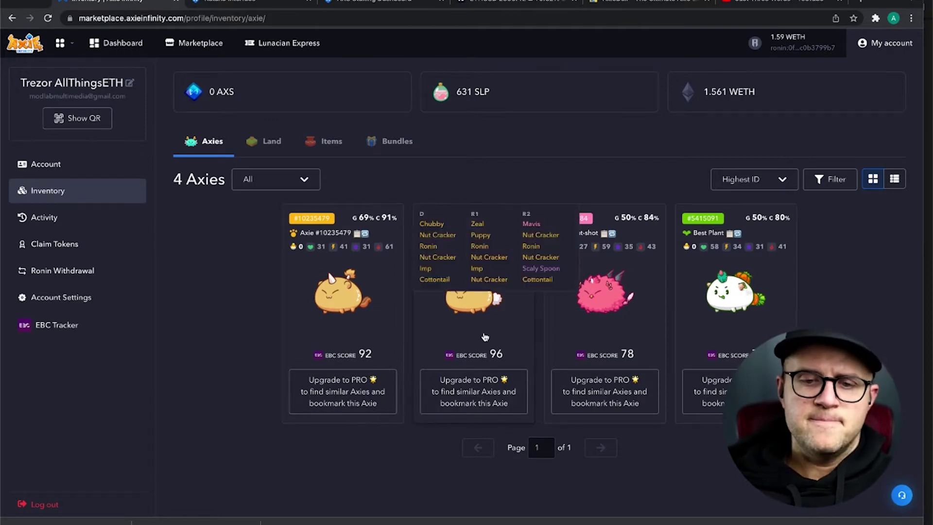
pyautogui.click(876, 19)
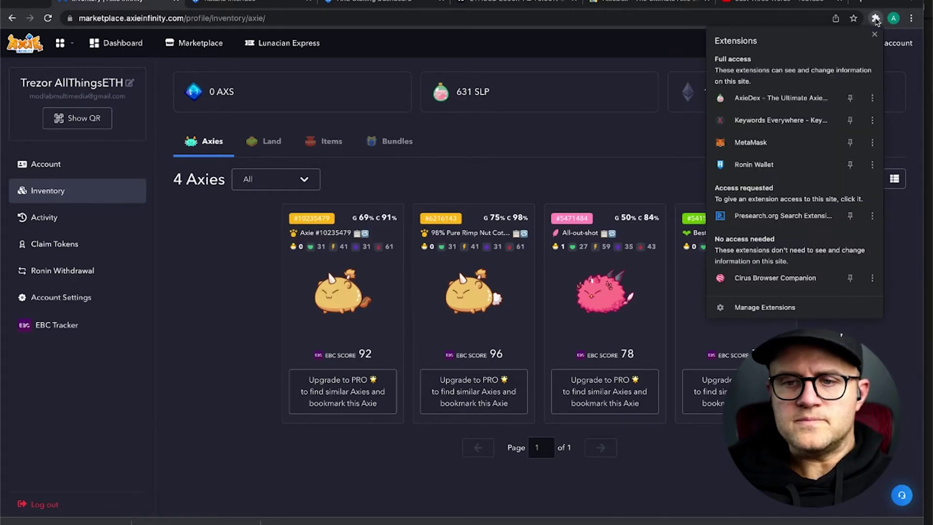
# - Review AxieDex's Extension Settings, then close its panel to return to the inventory
pyautogui.click(786, 97)
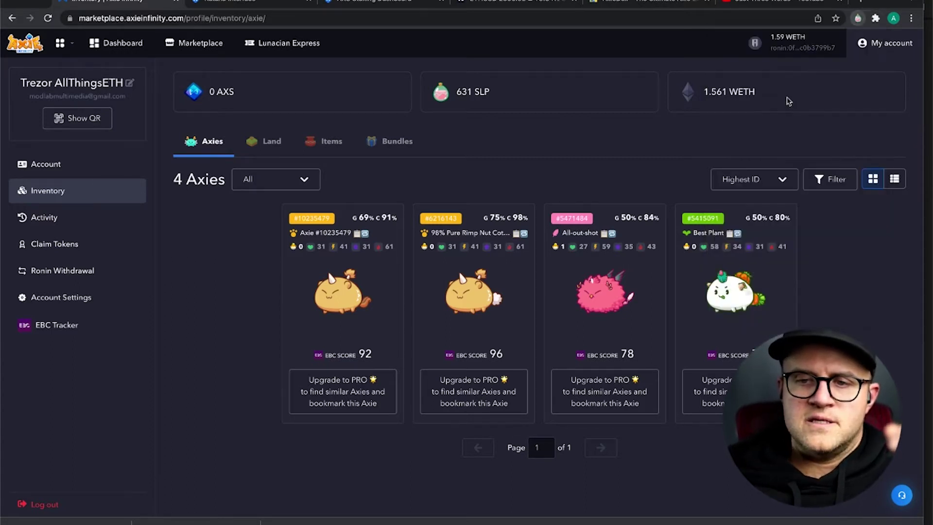
pyautogui.scroll(-7, 778, 153)
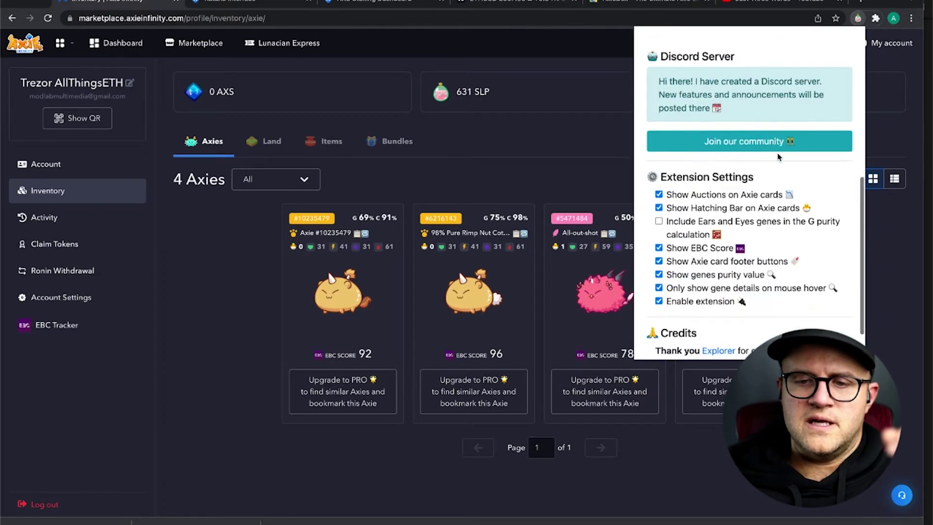
pyautogui.scroll(1, 789, 331)
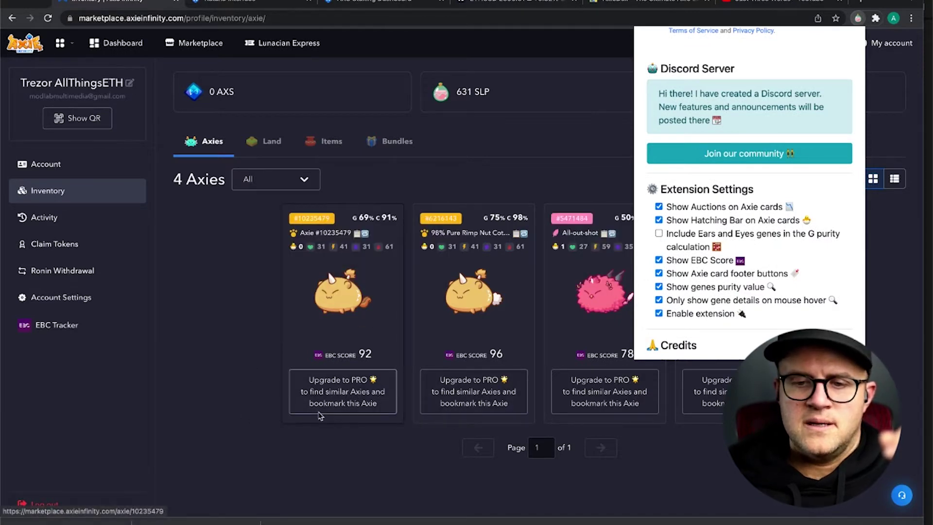
pyautogui.moveTo(364, 361)
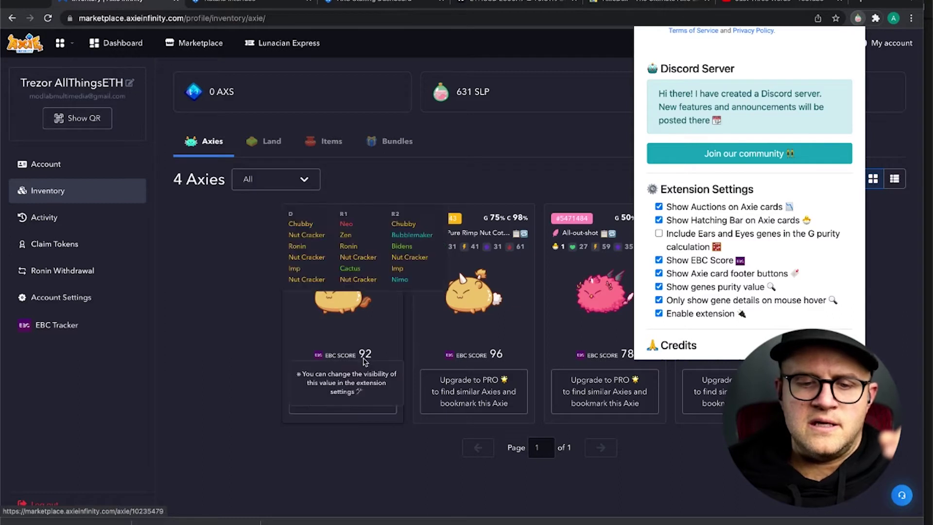
pyautogui.click(252, 331)
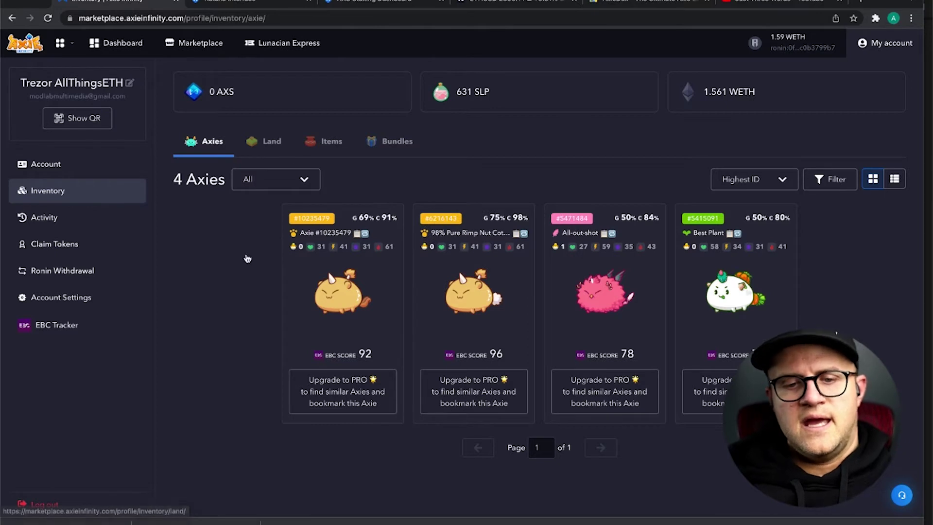
pyautogui.moveTo(329, 318)
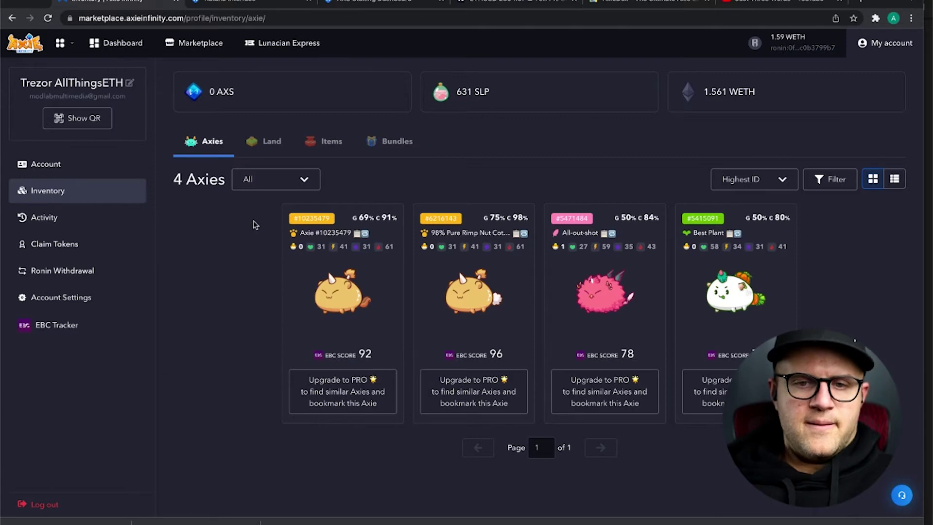
# - Go to the Marketplace listing of Axies for sale
pyautogui.click(199, 45)
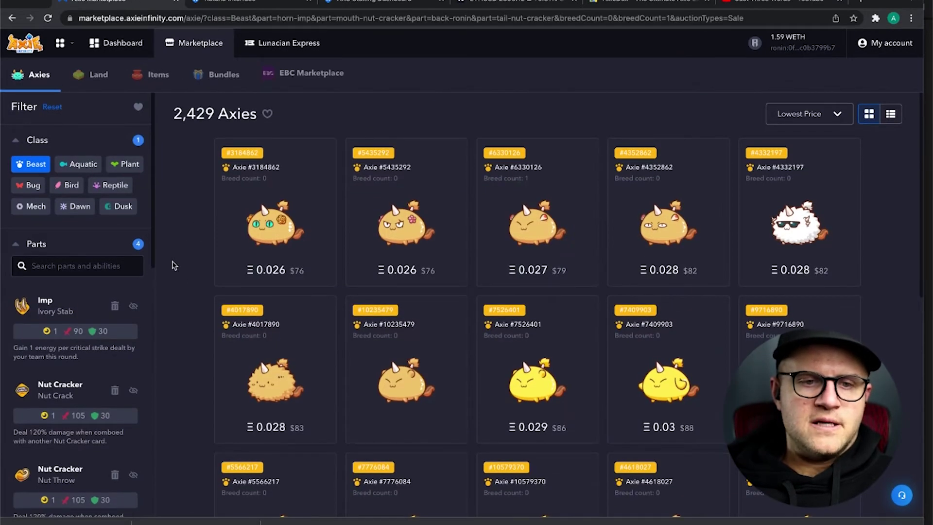
# - Clear the existing filters, restrict to the Beast class, and add the Imp part
pyautogui.click(52, 107)
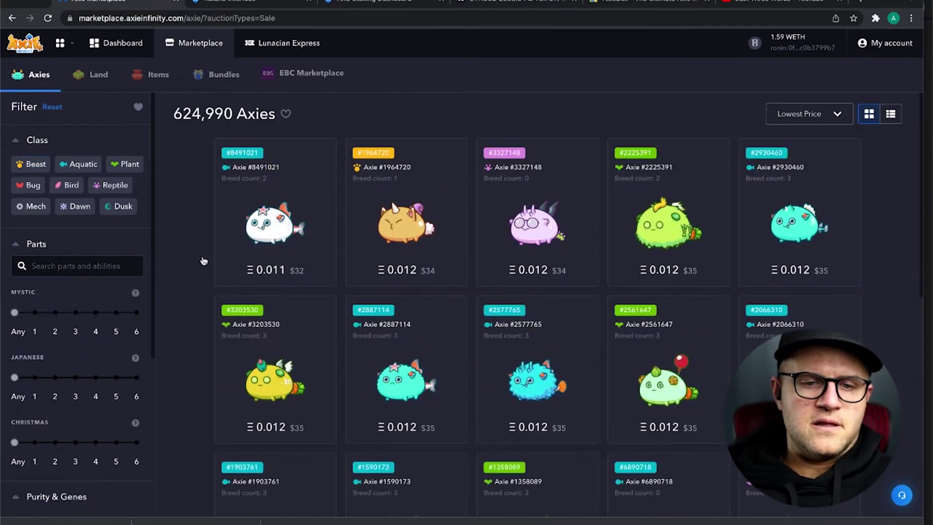
pyautogui.click(31, 164)
pyautogui.click(79, 270)
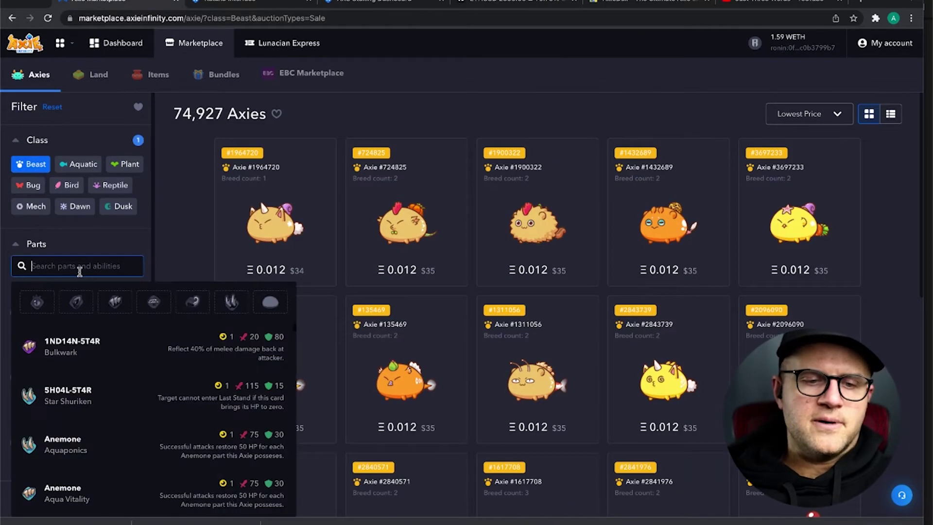
pyautogui.write('imo')
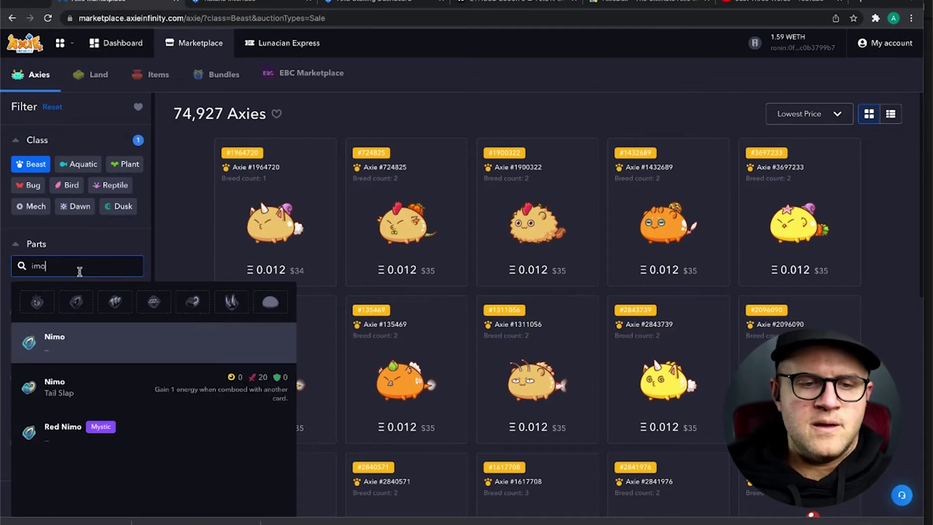
pyautogui.press('BackSpace')
pyautogui.write('p')
pyautogui.press('Return')
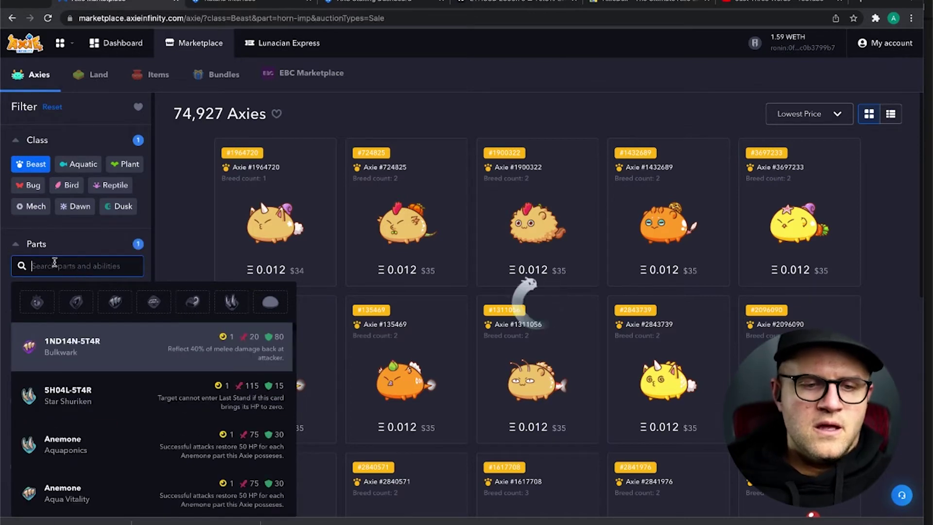
# - Add the Ronin back, Nut Cracker mouth and Nut Cracker tail parts to the filter
pyautogui.write('ron')
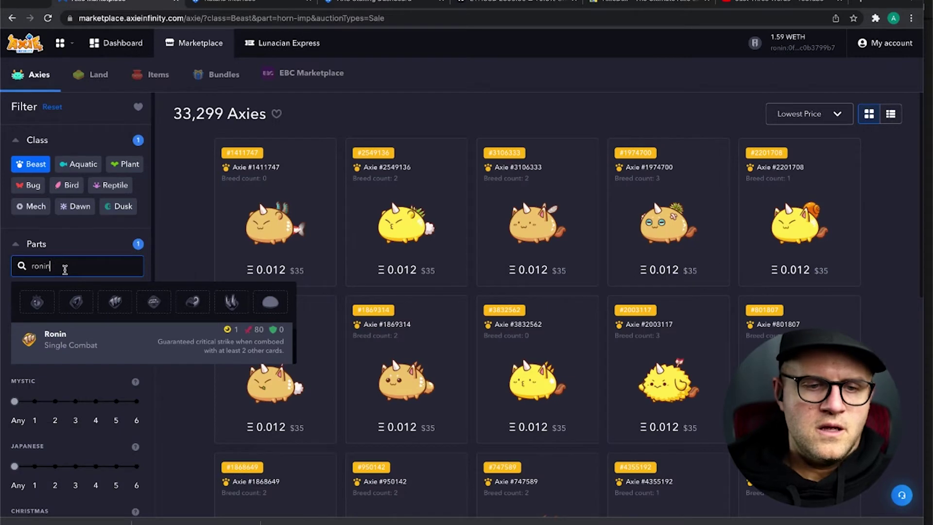
pyautogui.write('in')
pyautogui.click(72, 333)
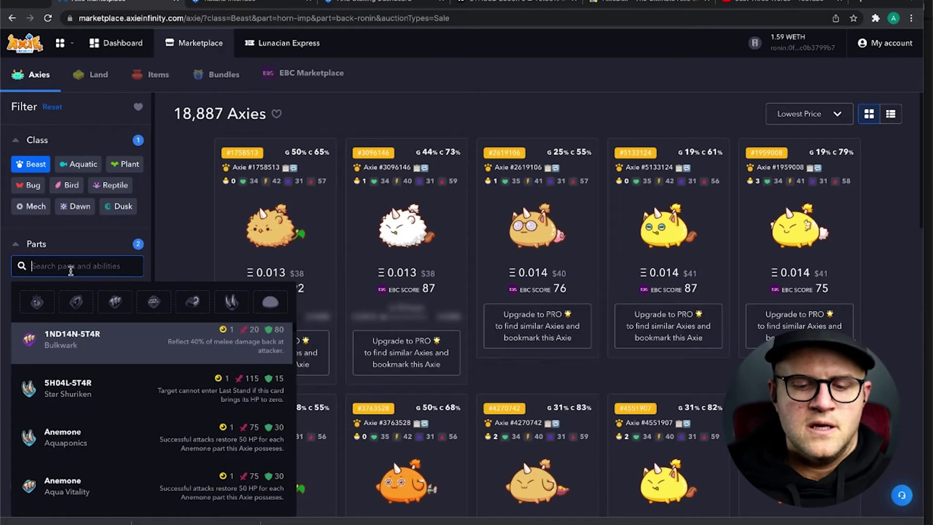
pyautogui.write('nut')
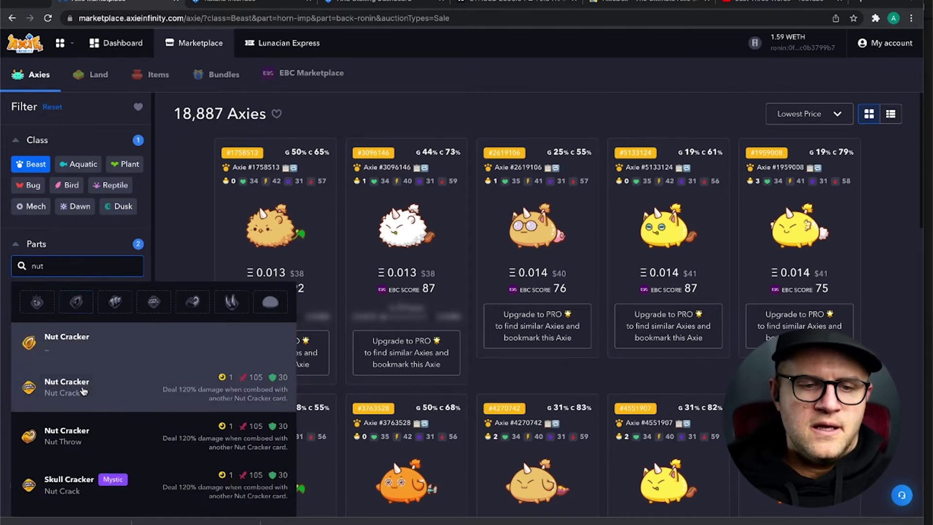
pyautogui.click(82, 387)
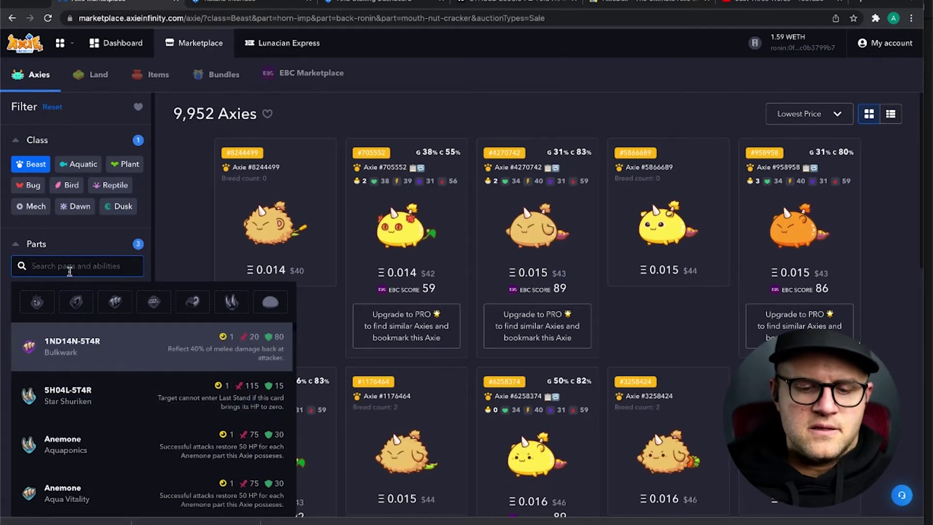
pyautogui.write('nito')
pyautogui.press('BackSpace')
pyautogui.press('BackSpace')
pyautogui.press('BackSpace')
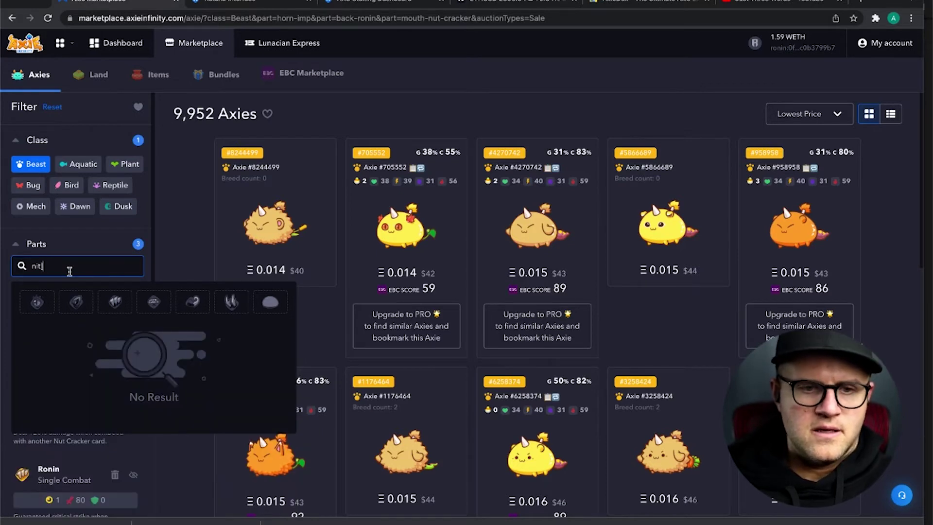
pyautogui.write('ut')
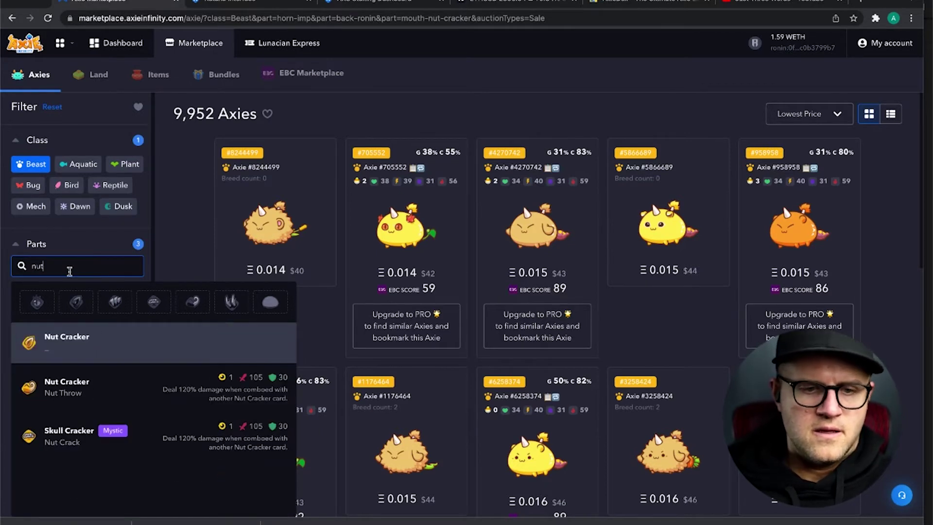
pyautogui.click(68, 385)
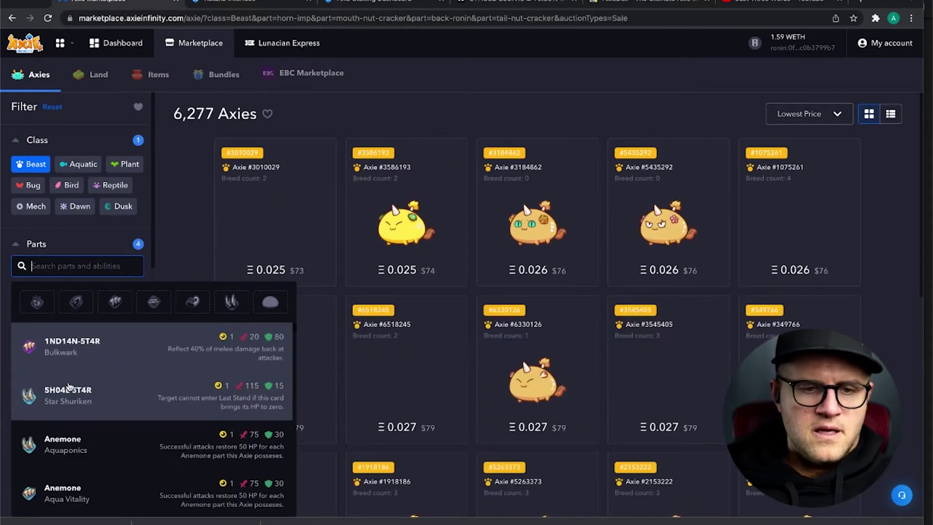
pyautogui.click(184, 264)
# - Require purity 6 Axies only
pyautogui.scroll(-8, 100, 346)
pyautogui.scroll(-4, 99, 346)
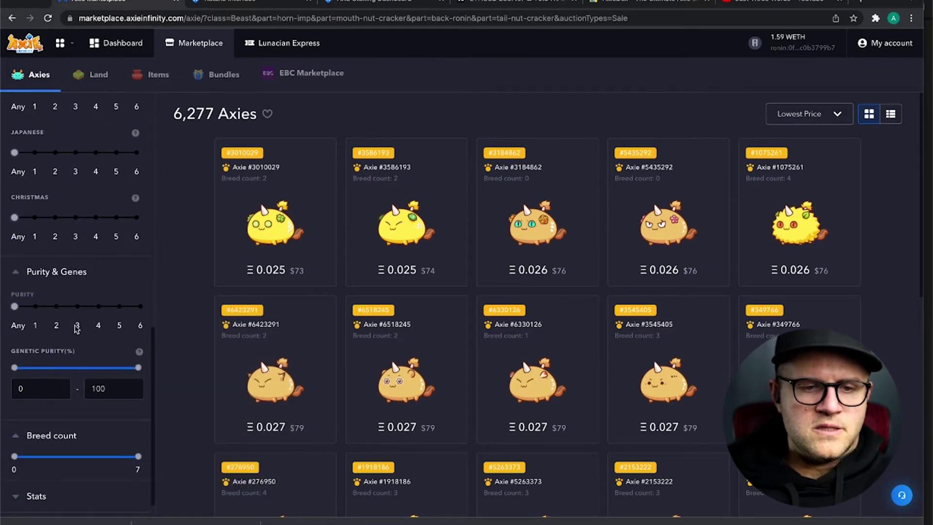
pyautogui.click(140, 307)
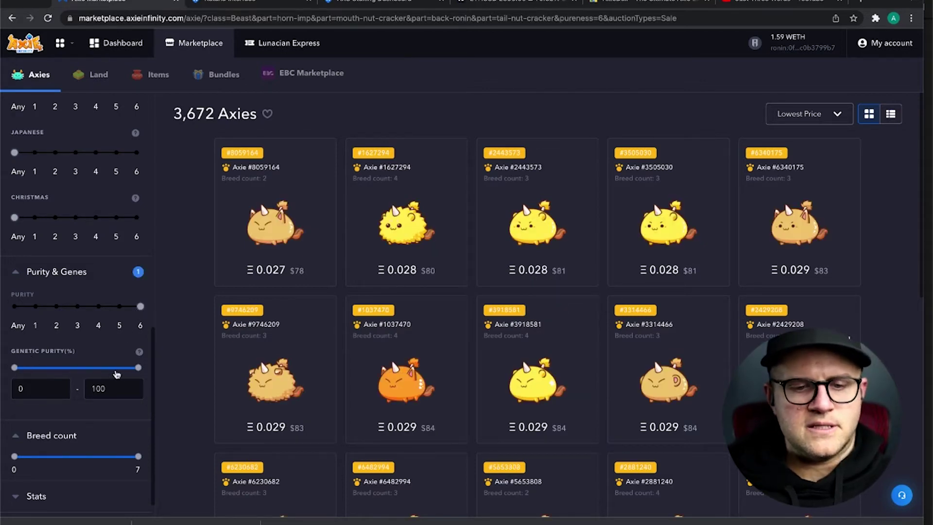
# - Set the Breed count filter range to 0–1, giving 1,338 Axies
pyautogui.scroll(-1, 145, 348)
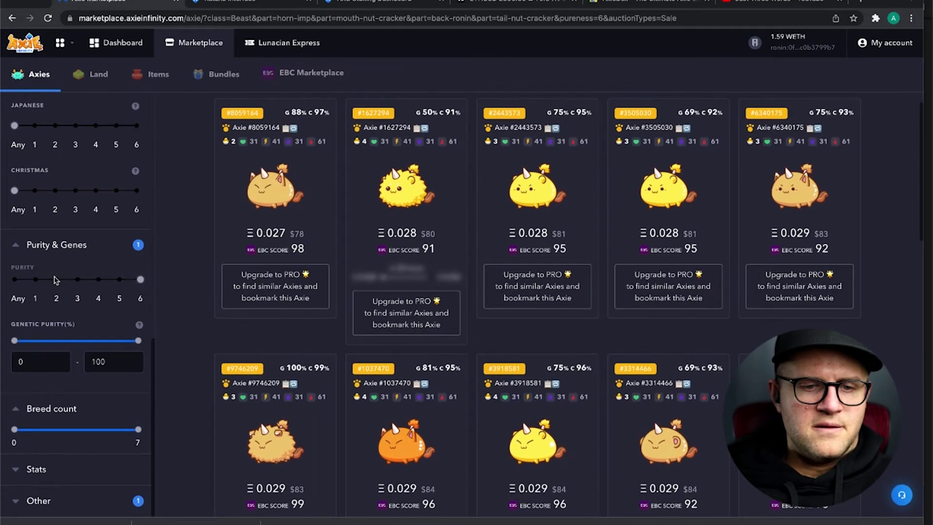
pyautogui.scroll(1, 72, 315)
pyautogui.scroll(-1, 69, 336)
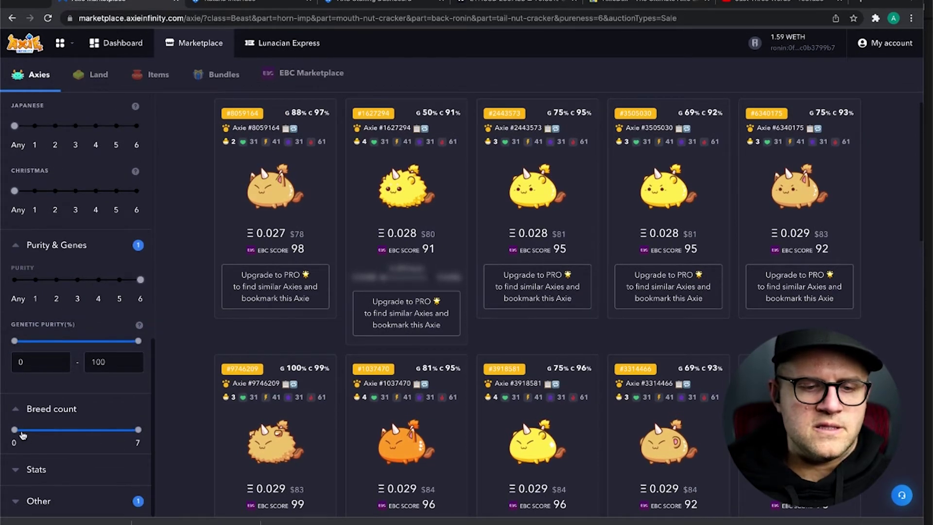
pyautogui.moveTo(15, 430); pyautogui.dragTo(22, 434)
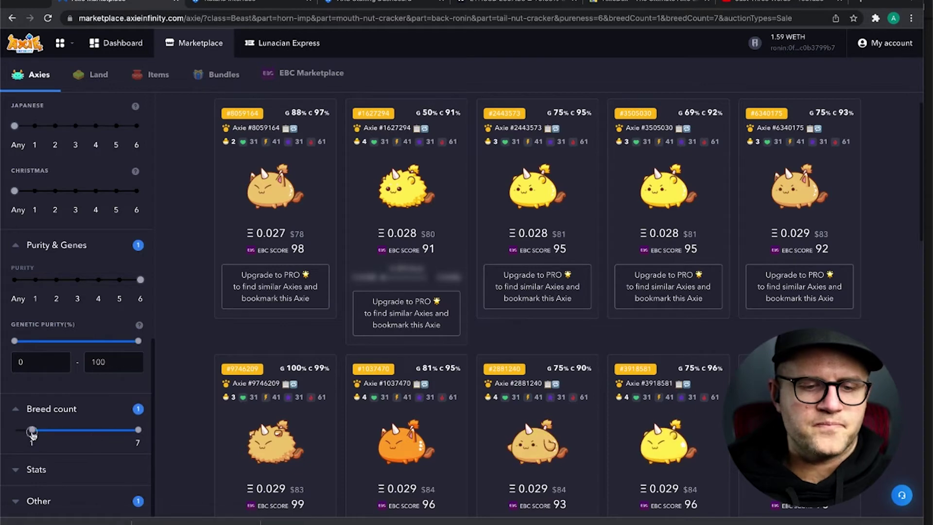
pyautogui.click(16, 410)
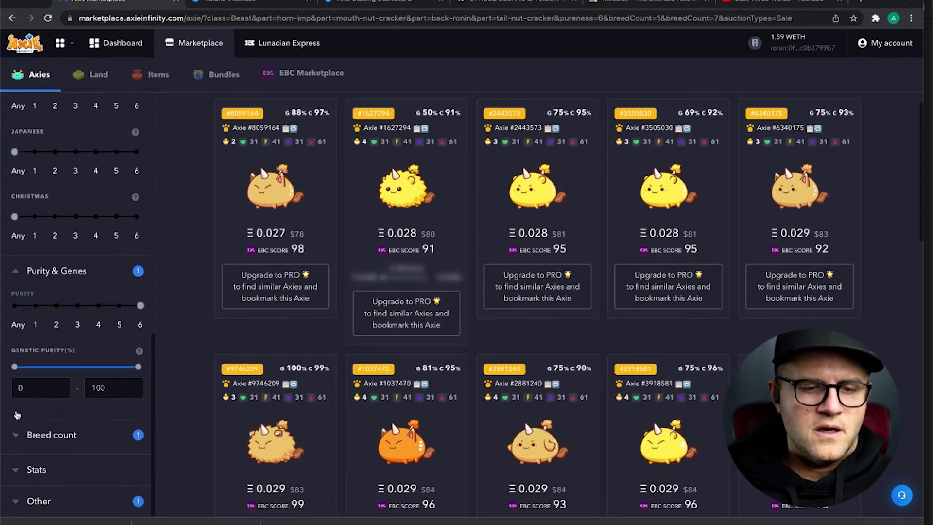
pyautogui.click(18, 436)
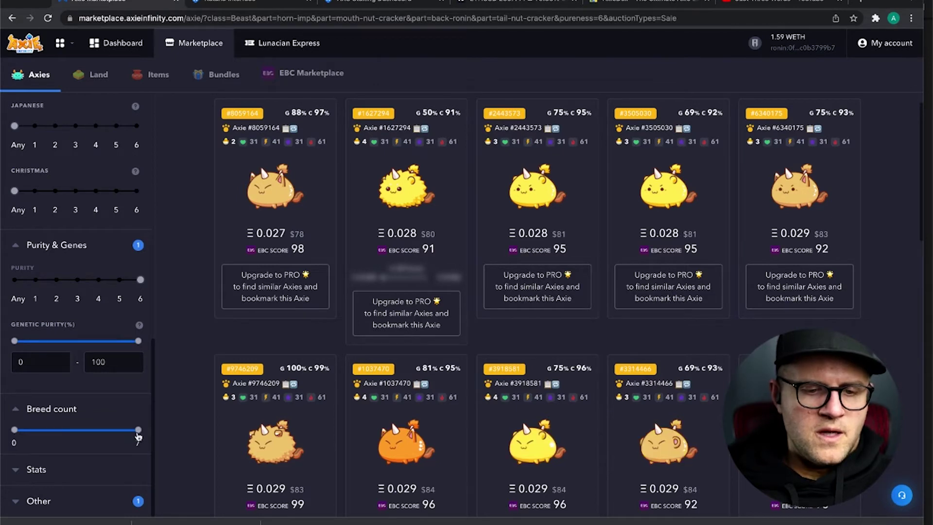
pyautogui.moveTo(138, 435); pyautogui.dragTo(27, 442)
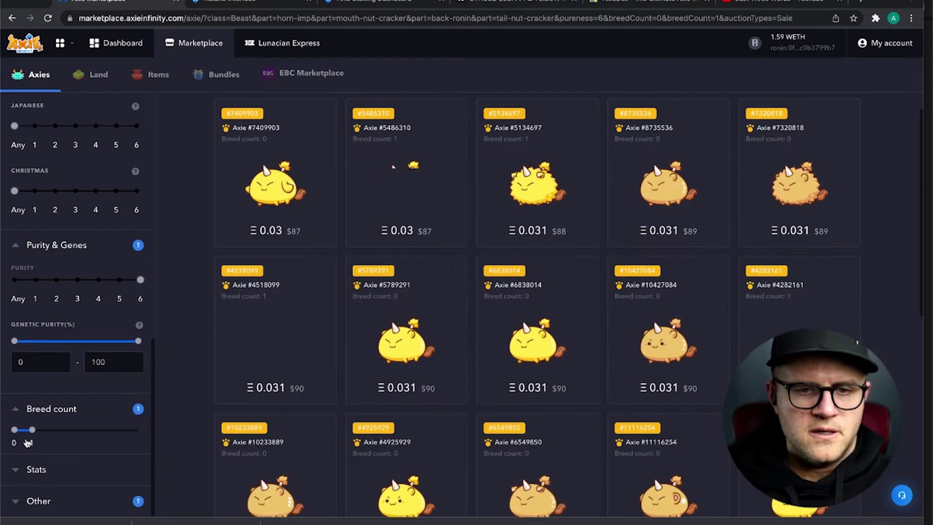
pyautogui.scroll(1, 163, 271)
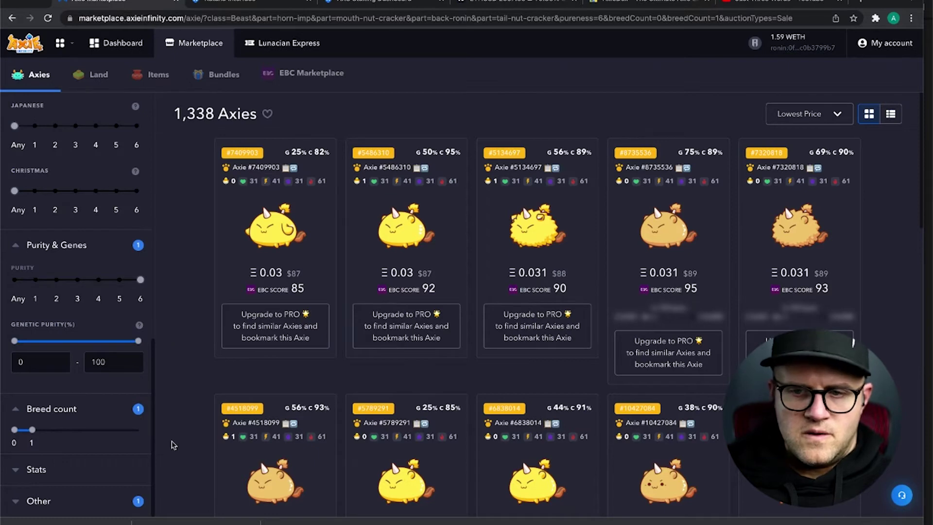
pyautogui.moveTo(31, 430); pyautogui.dragTo(5, 430)
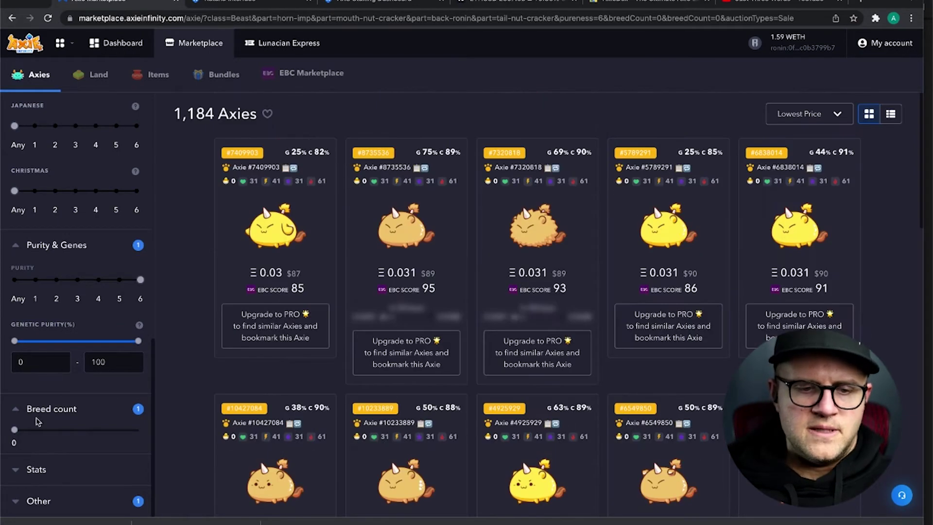
pyautogui.moveTo(20, 429); pyautogui.dragTo(32, 430)
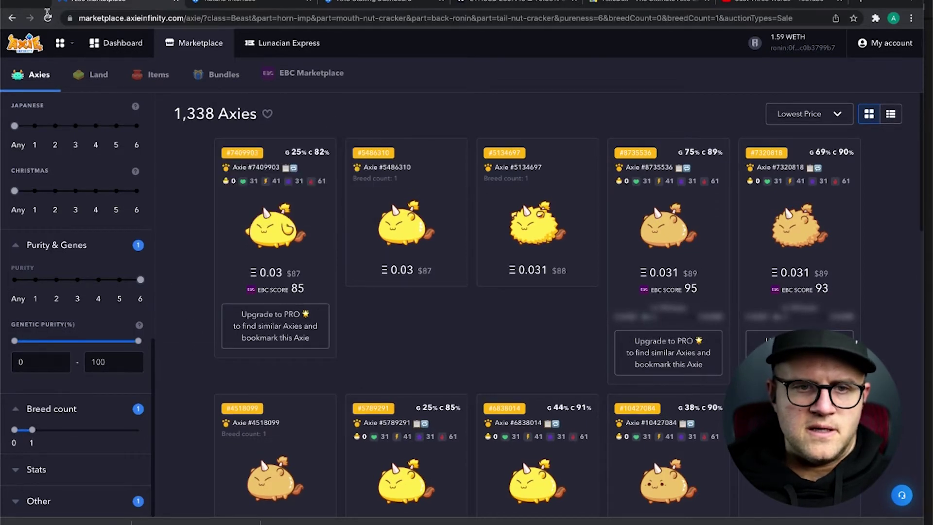
# - Reload the listing and scroll through the 1,338 Beast cards showing their EBC scores
pyautogui.click(47, 16)
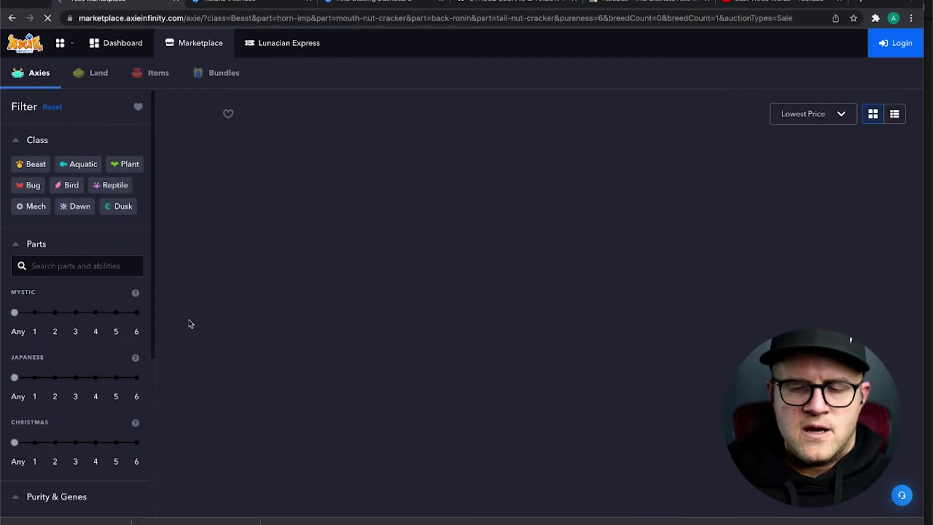
pyautogui.click(875, 19)
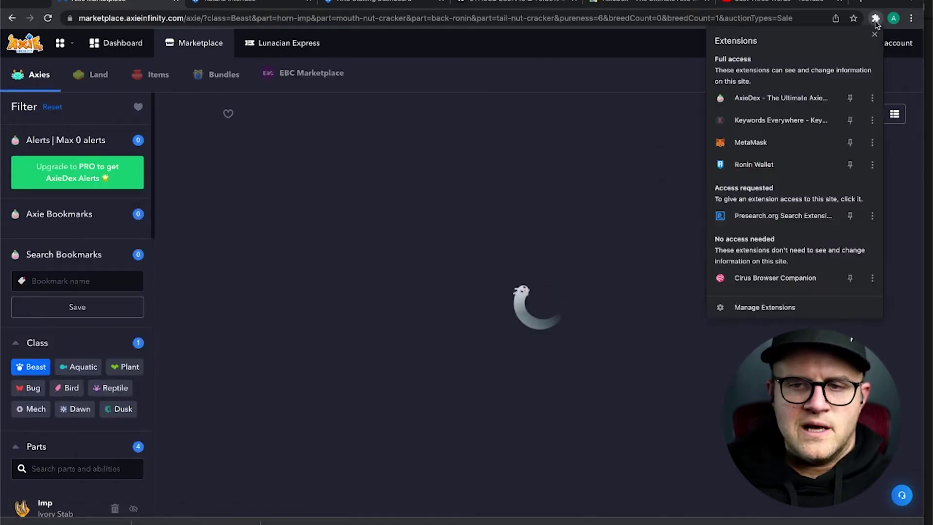
pyautogui.click(876, 19)
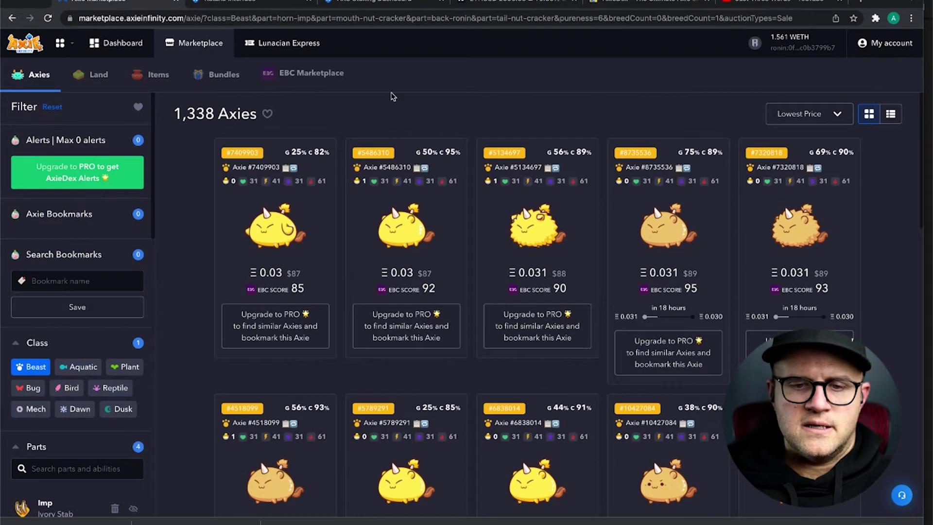
pyautogui.moveTo(438, 181)
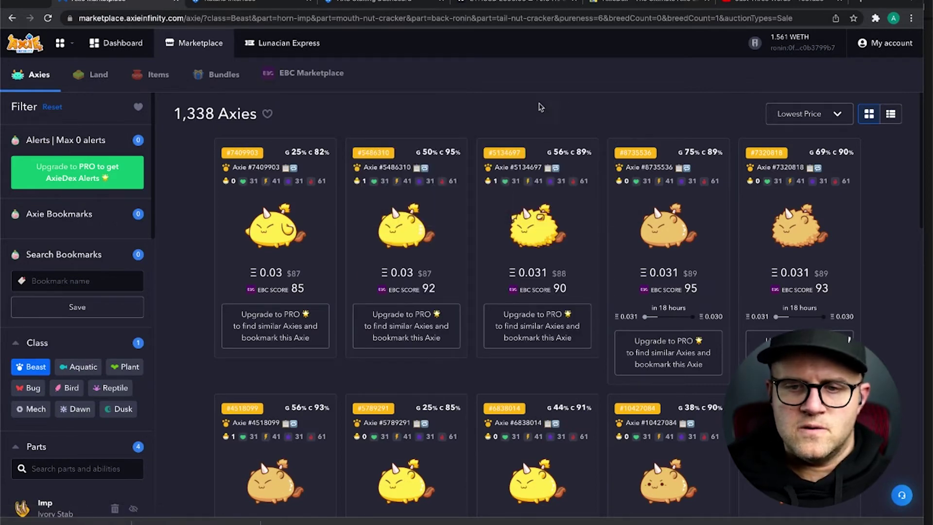
pyautogui.scroll(-4, 904, 256)
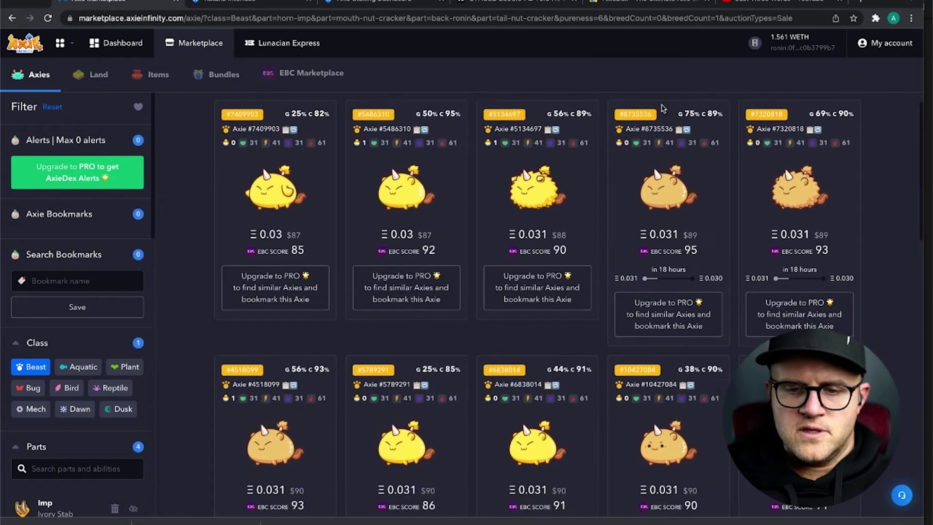
pyautogui.scroll(-5, 904, 256)
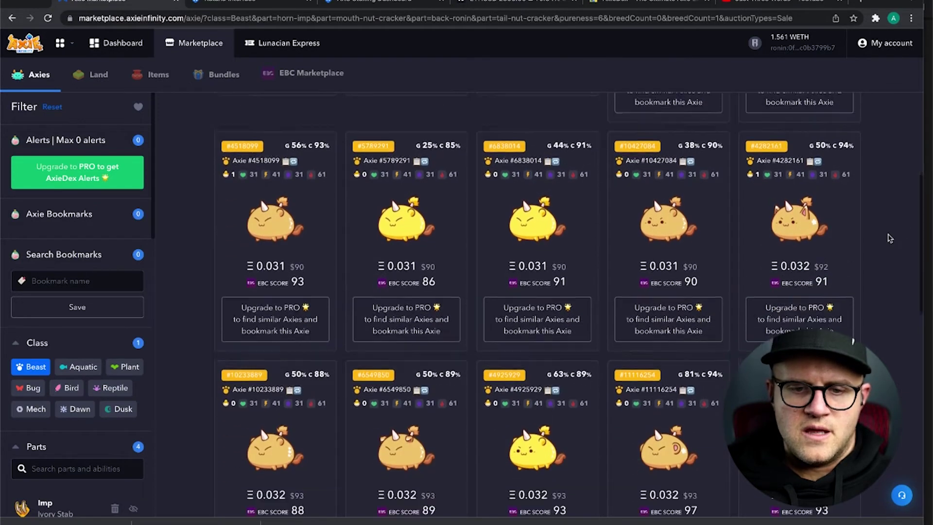
pyautogui.scroll(-4, 890, 238)
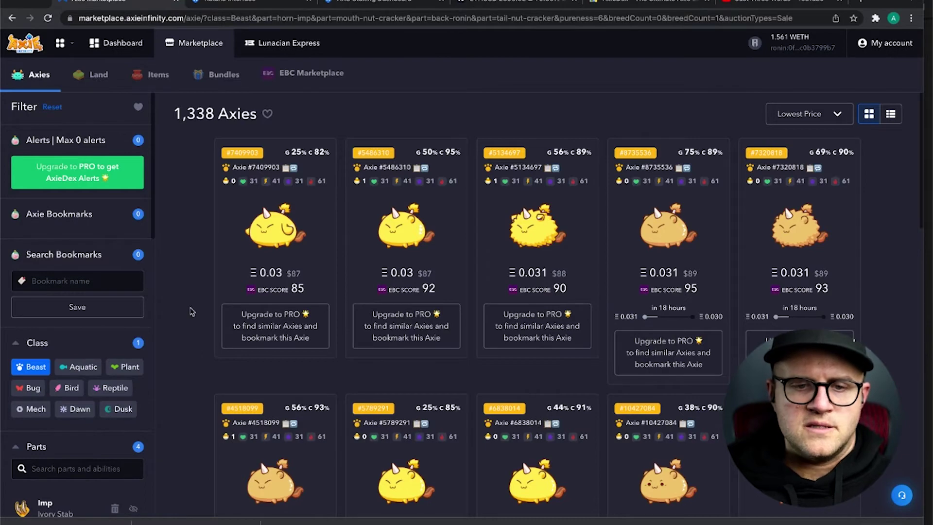
pyautogui.scroll(-2, 192, 331)
pyautogui.scroll(2, 192, 331)
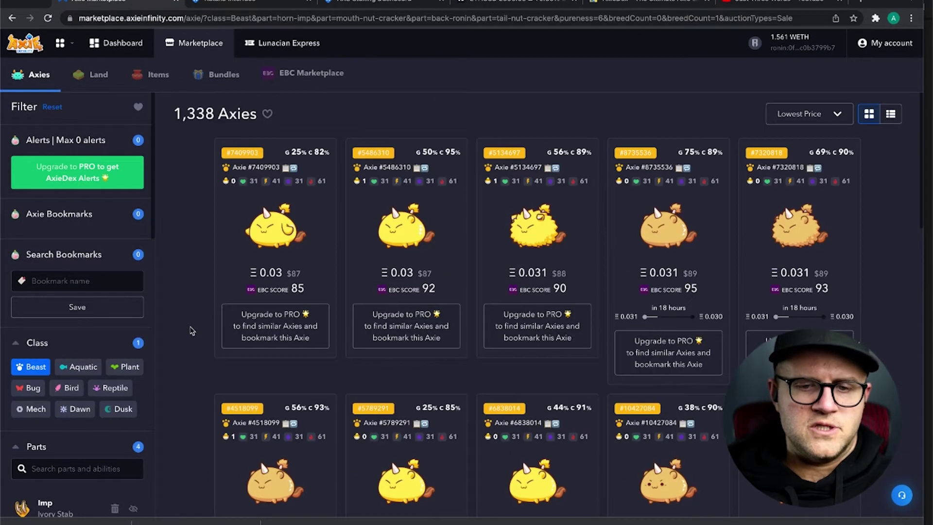
pyautogui.scroll(-5, 189, 350)
pyautogui.scroll(5, 187, 365)
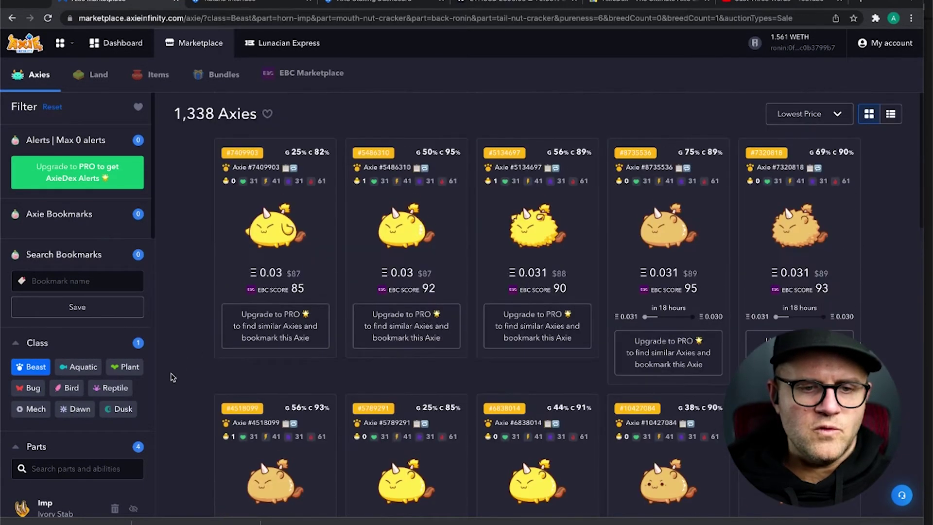
pyautogui.scroll(-4, 78, 361)
pyautogui.scroll(-2, 78, 360)
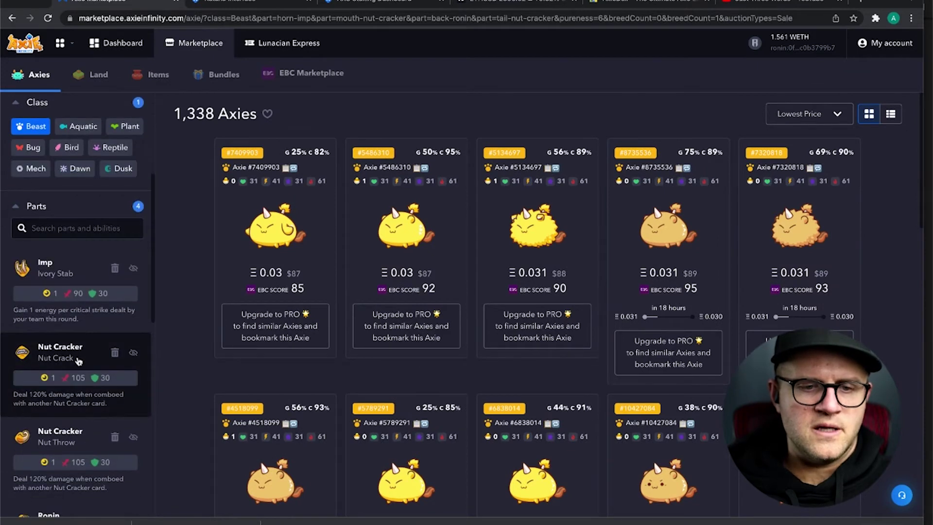
pyautogui.scroll(-9, 77, 361)
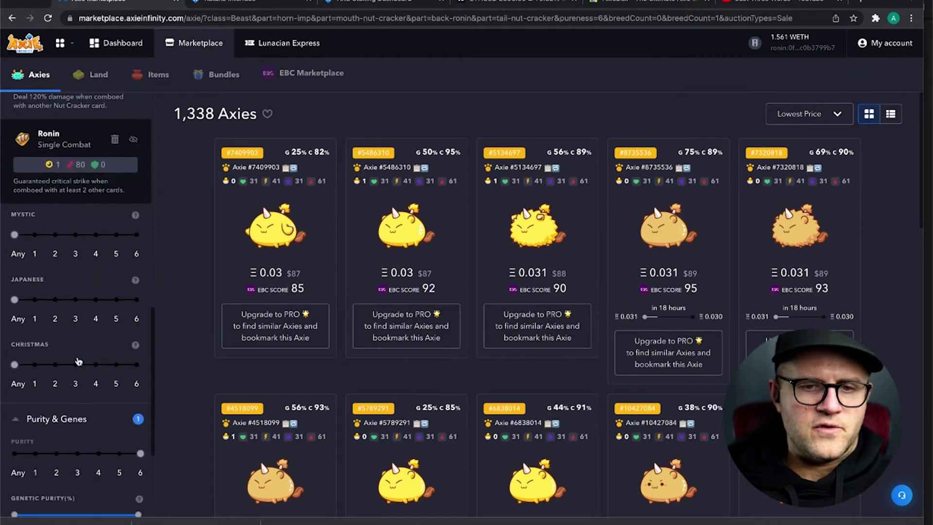
# - Drag the Breed count upper limit from 1 back to 0, leaving 1,184 Axies
pyautogui.scroll(-4, 78, 361)
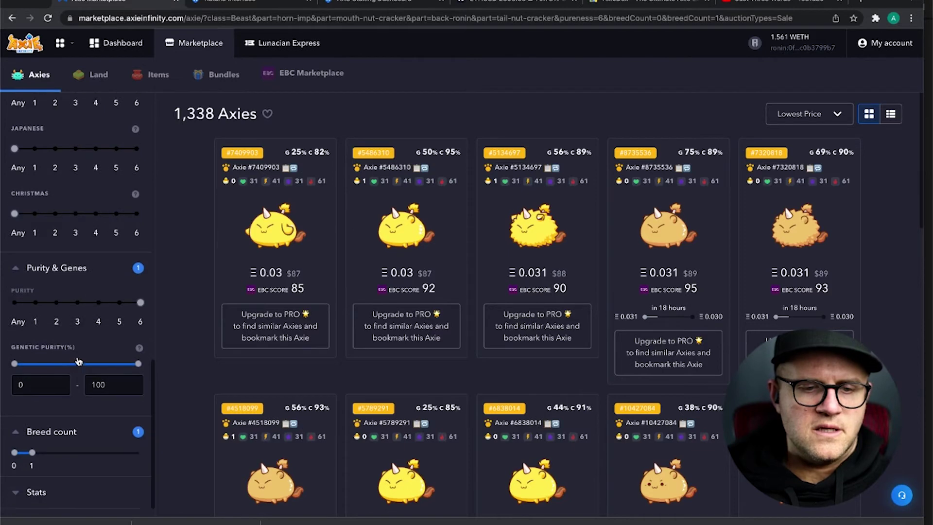
pyautogui.scroll(-1, 78, 361)
pyautogui.moveTo(32, 430); pyautogui.dragTo(4, 434)
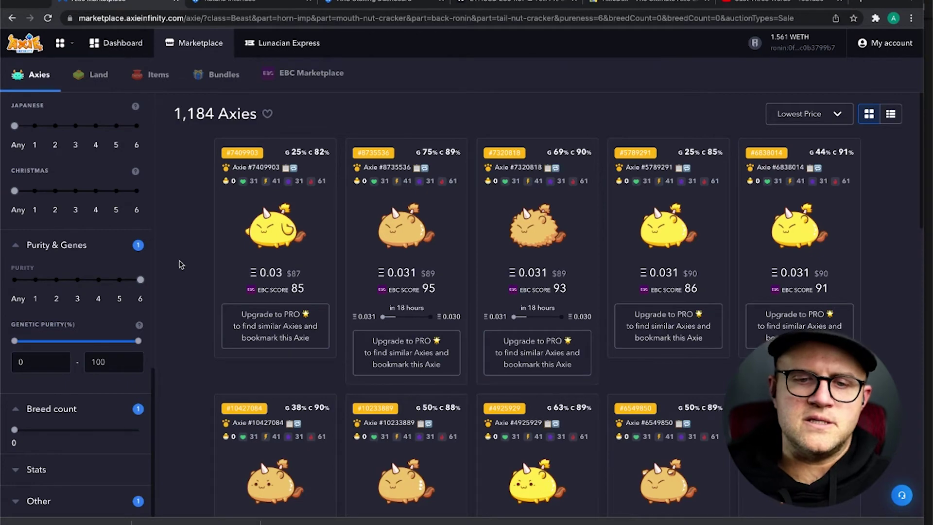
pyautogui.scroll(-5, 180, 264)
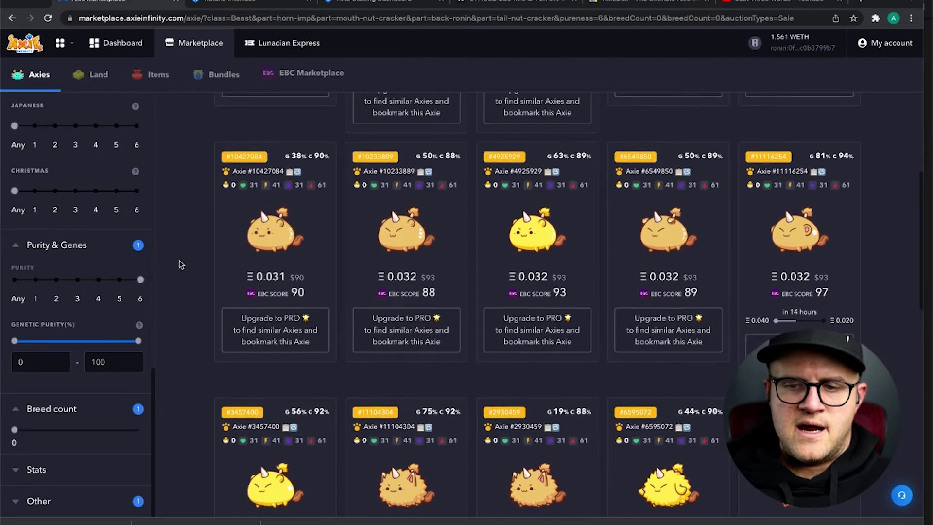
pyautogui.scroll(-5, 180, 264)
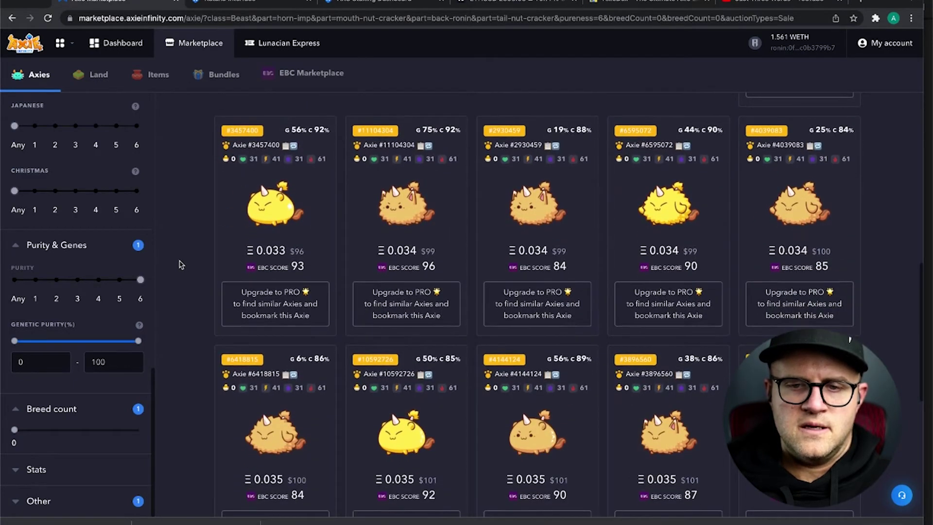
pyautogui.scroll(-3, 180, 264)
pyautogui.scroll(-2, 184, 270)
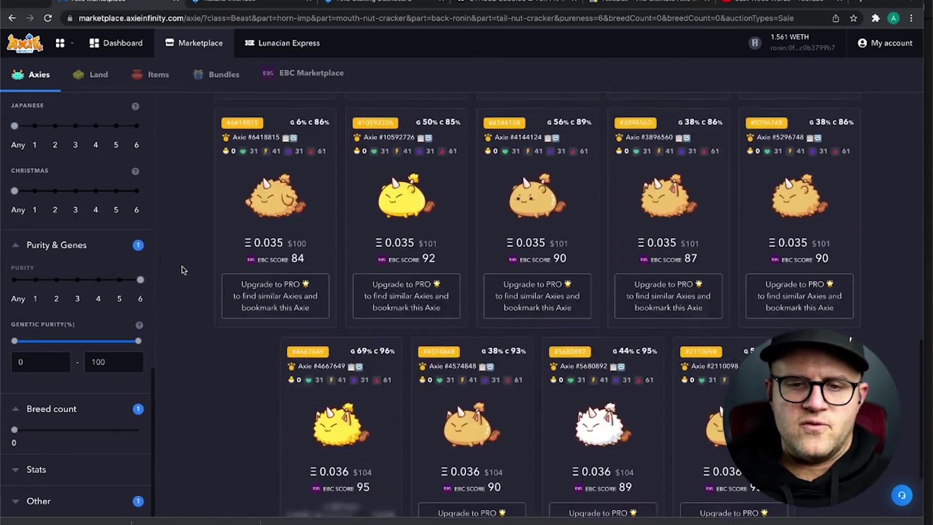
pyautogui.scroll(-2, 184, 270)
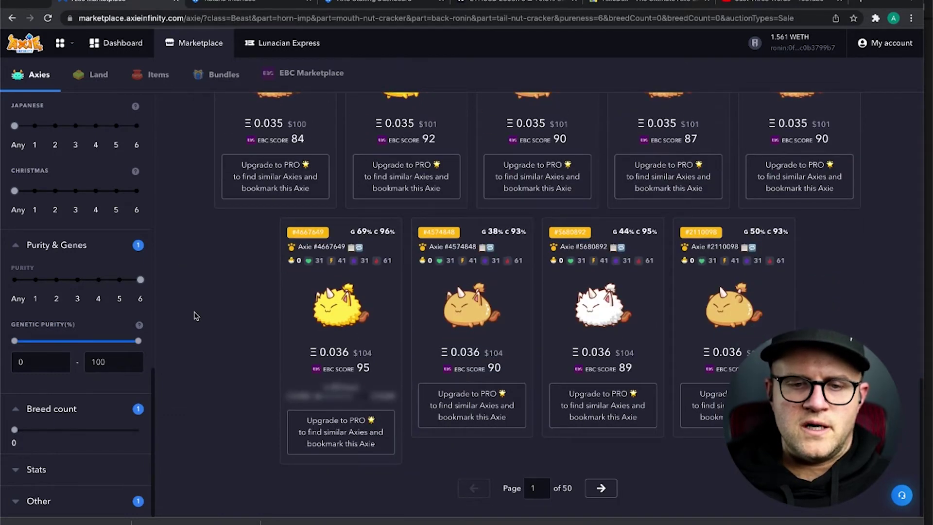
pyautogui.moveTo(353, 327)
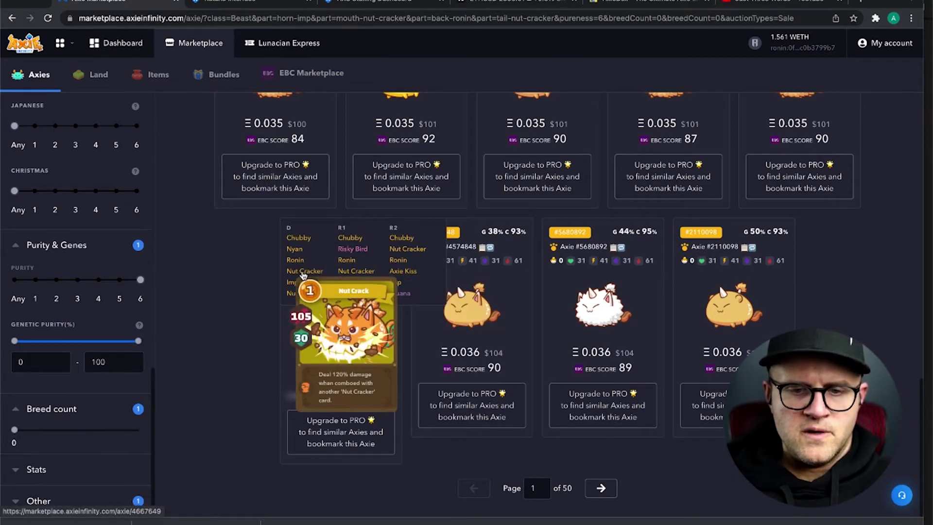
pyautogui.moveTo(296, 276)
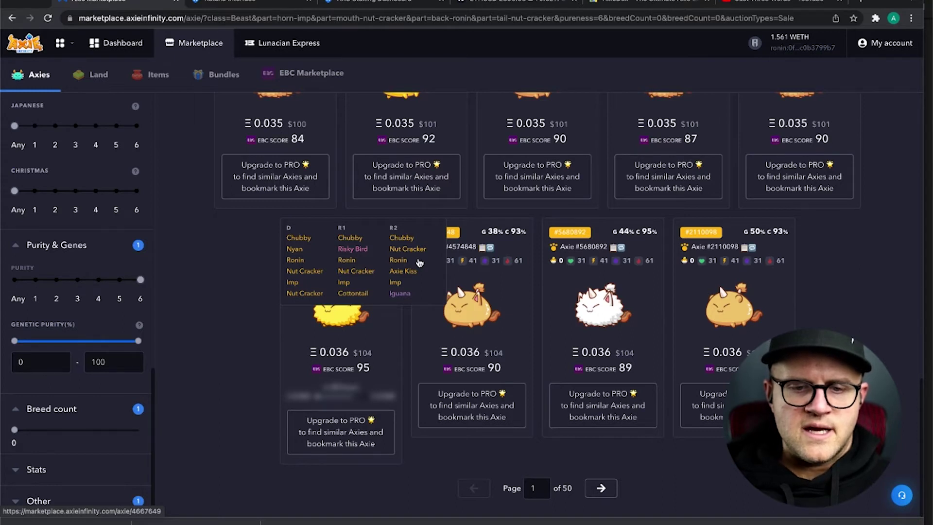
pyautogui.moveTo(405, 294)
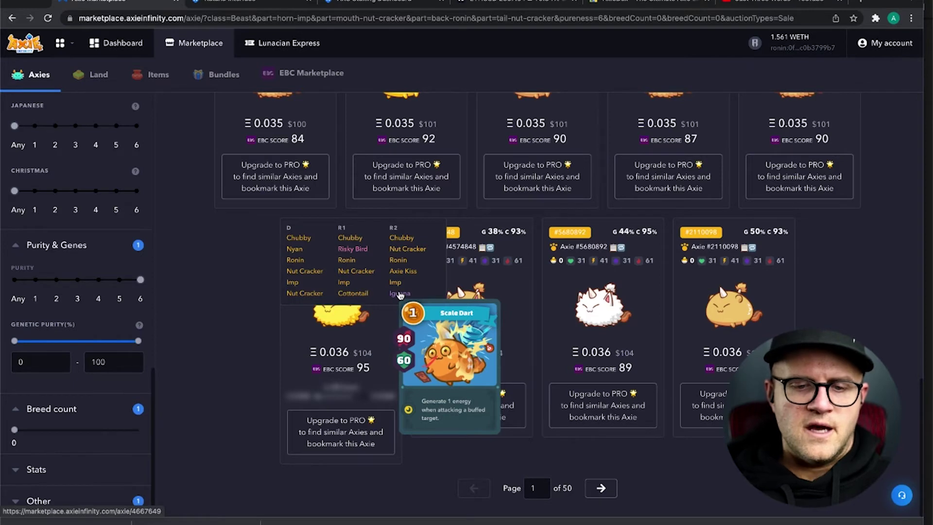
pyautogui.scroll(1, 247, 335)
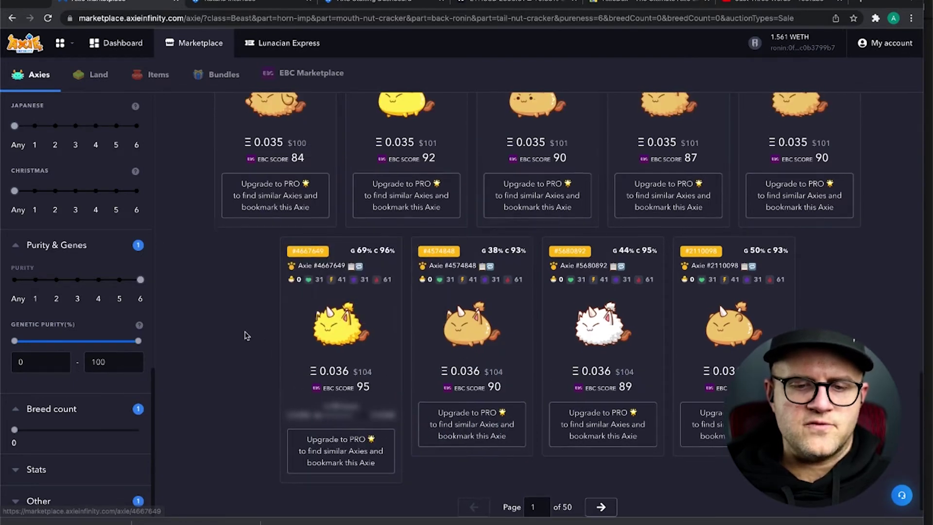
pyautogui.moveTo(295, 362)
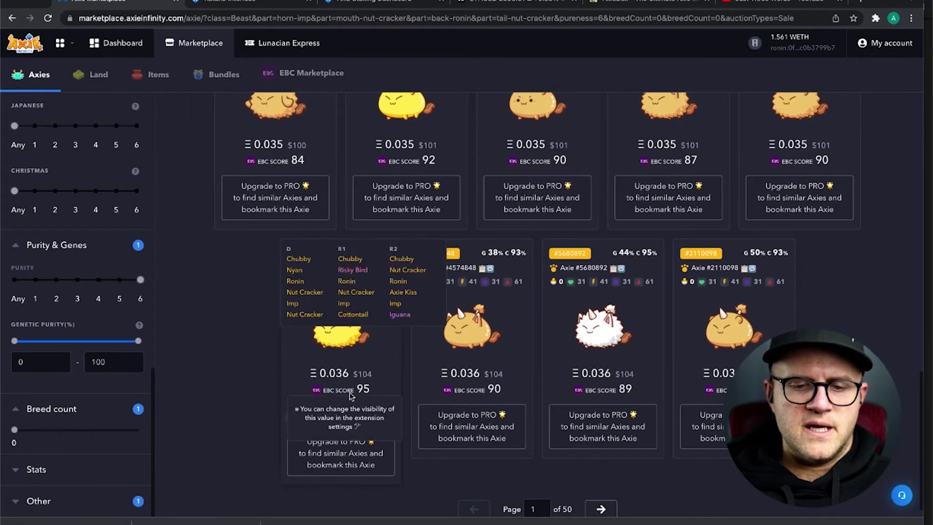
pyautogui.scroll(8, 189, 350)
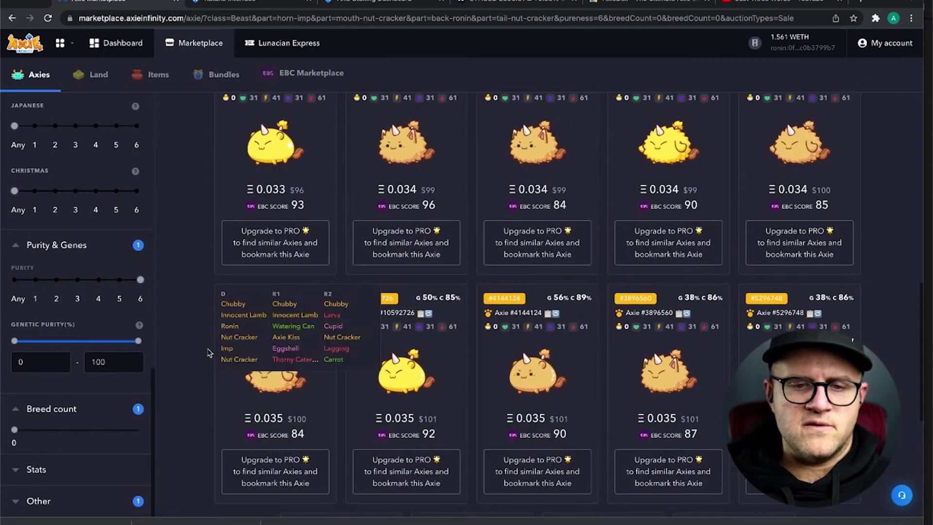
pyautogui.scroll(8, 189, 350)
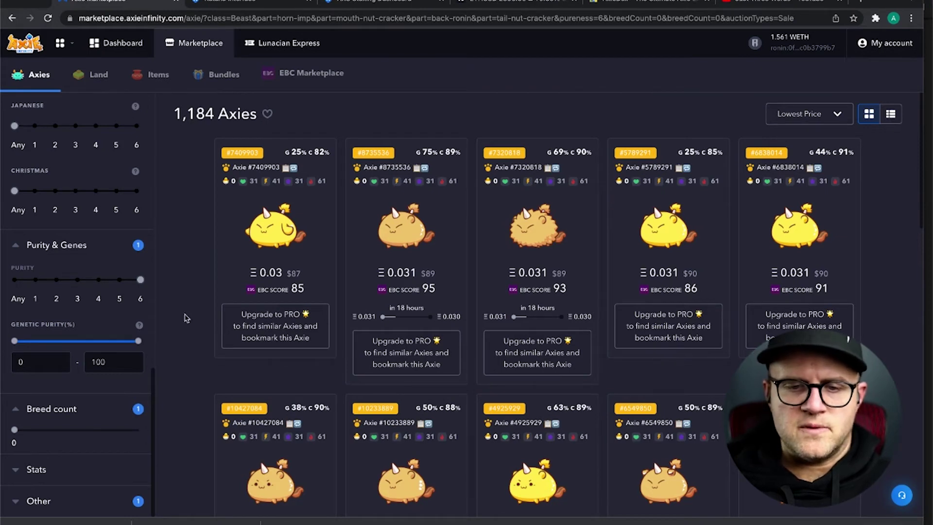
pyautogui.moveTo(456, 297)
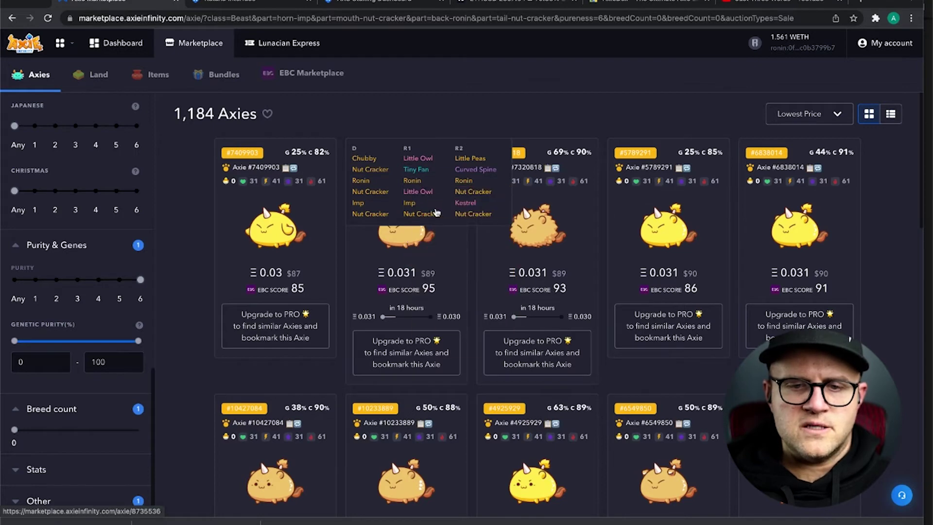
pyautogui.moveTo(410, 195)
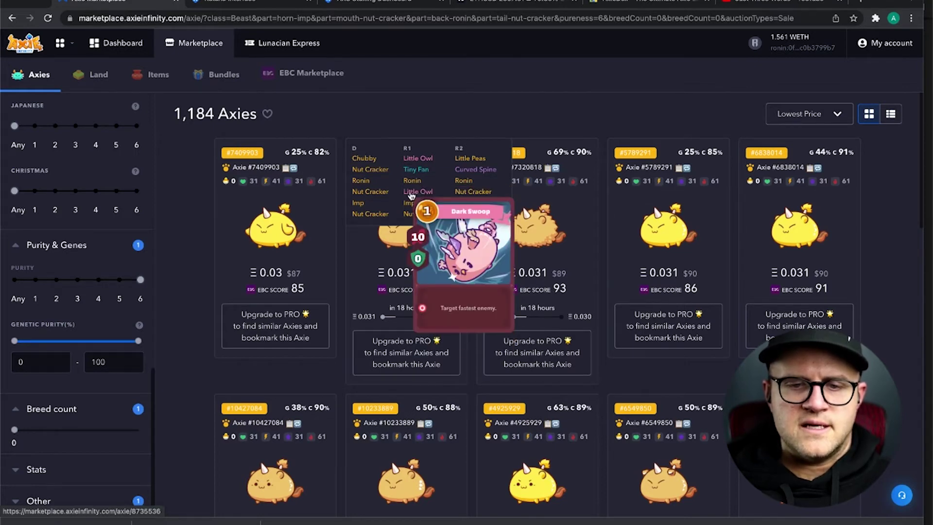
pyautogui.moveTo(416, 215)
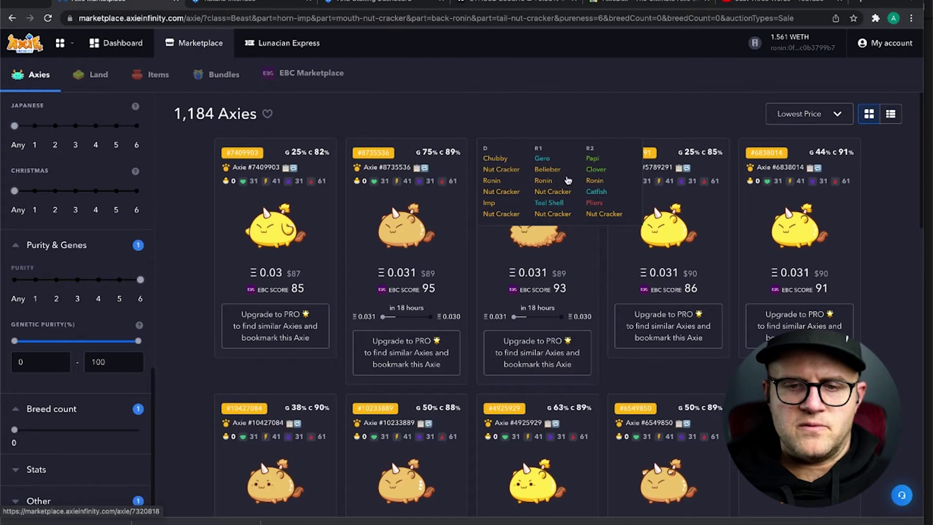
pyautogui.moveTo(595, 209)
pyautogui.moveTo(546, 207)
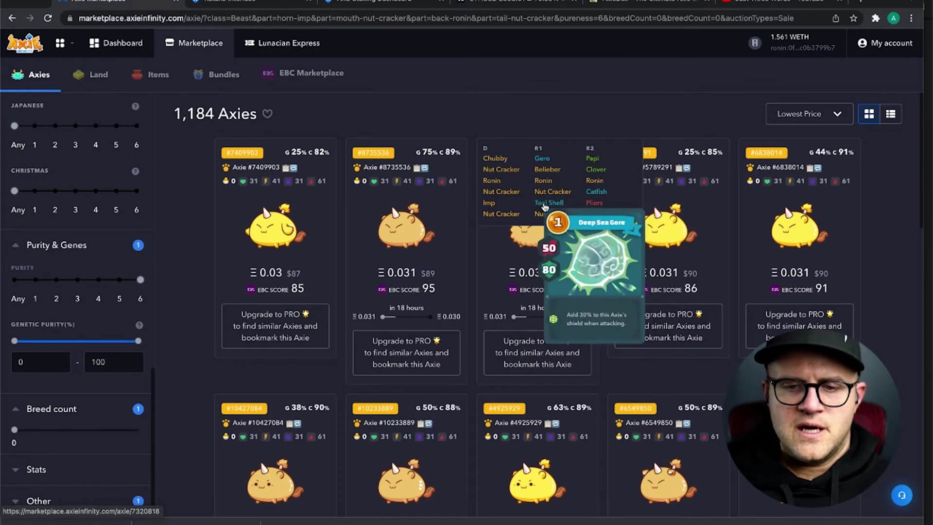
pyautogui.moveTo(299, 202)
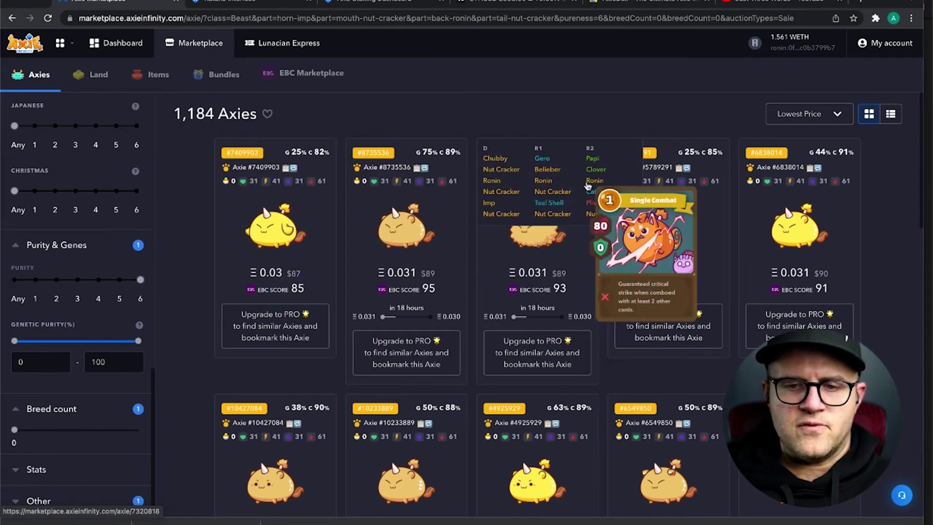
pyautogui.moveTo(543, 187)
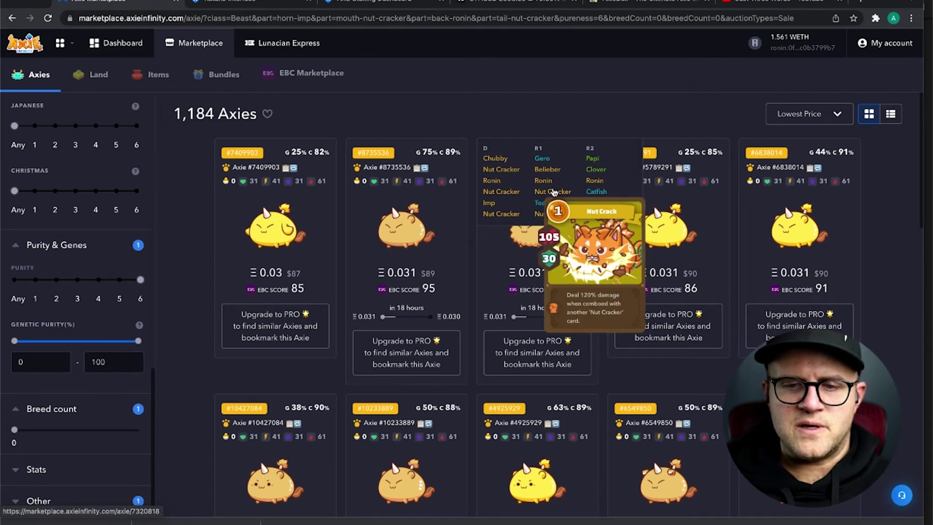
pyautogui.moveTo(673, 198)
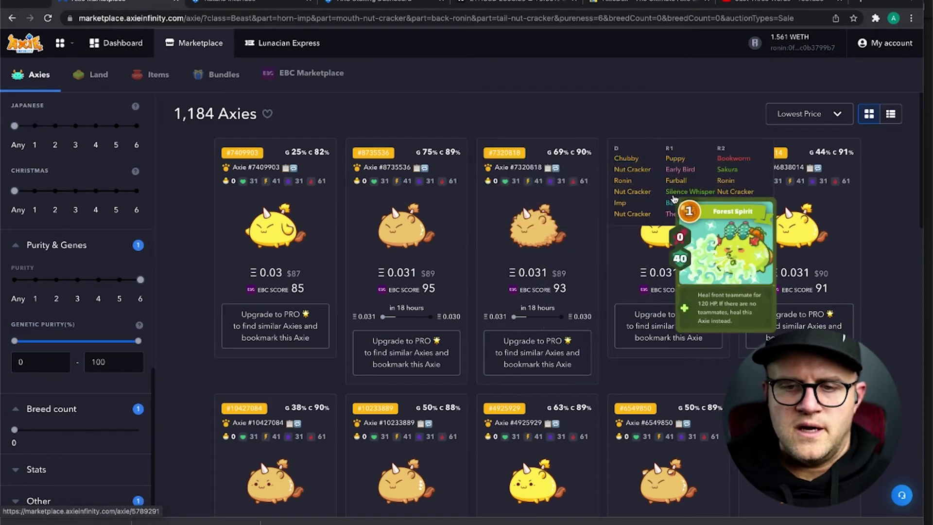
pyautogui.moveTo(810, 189)
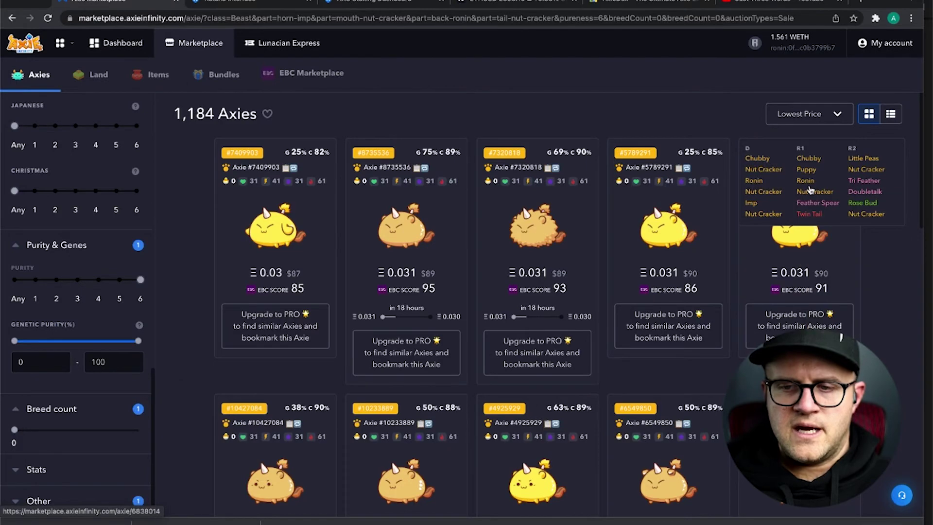
pyautogui.scroll(-7, 901, 167)
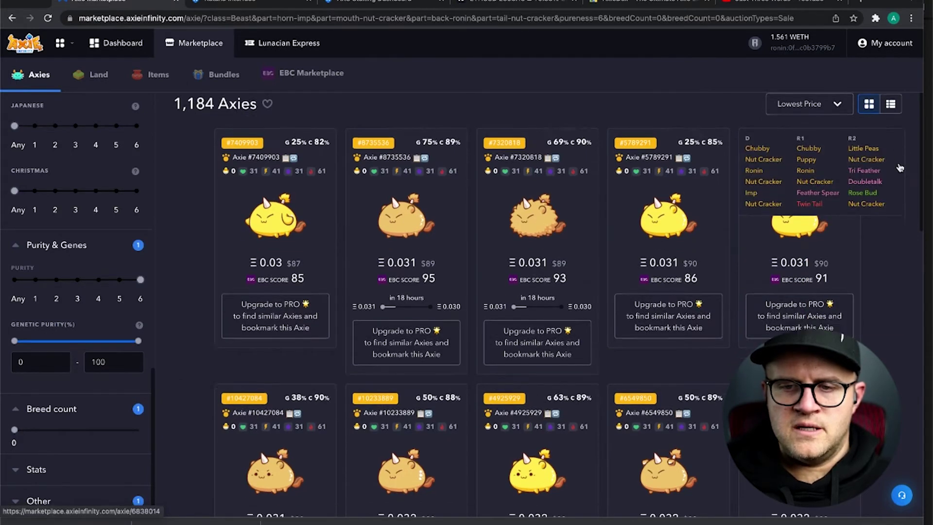
pyautogui.scroll(3, 900, 164)
pyautogui.scroll(-2, 897, 160)
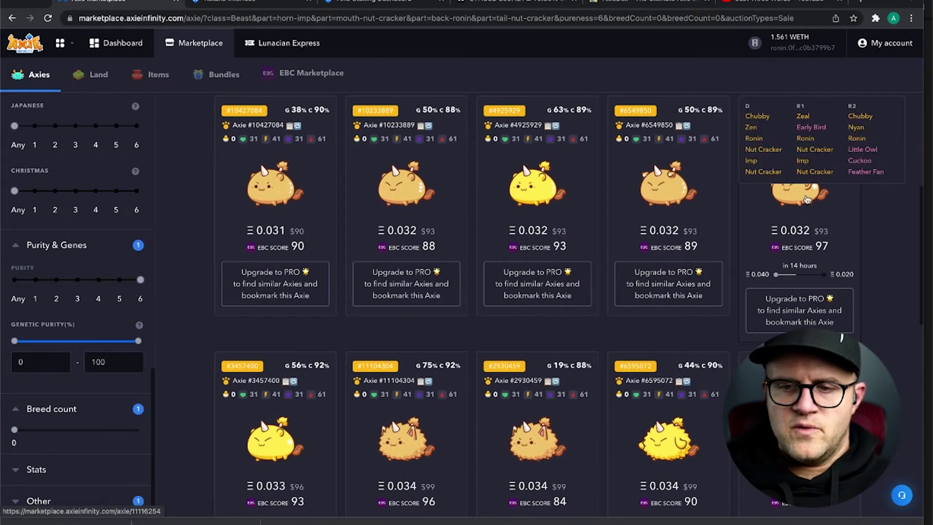
pyautogui.moveTo(803, 252)
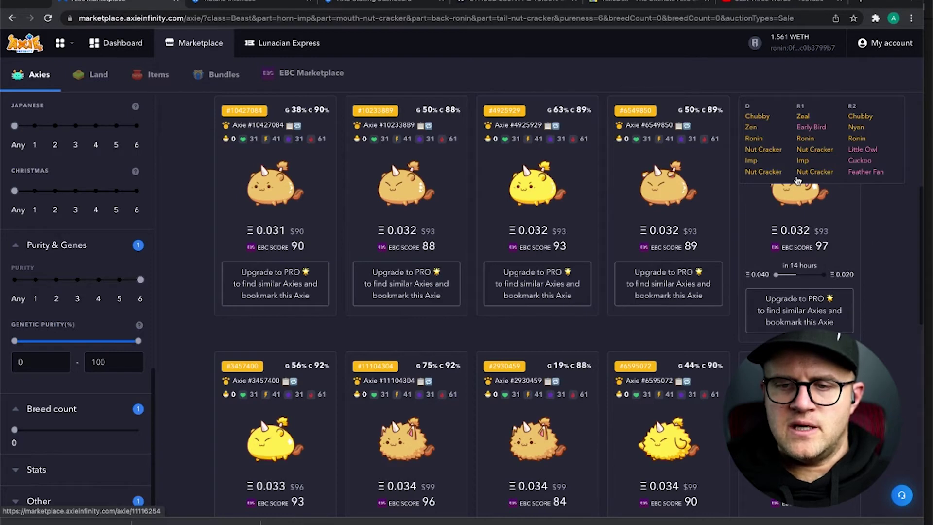
pyautogui.scroll(-1, 832, 177)
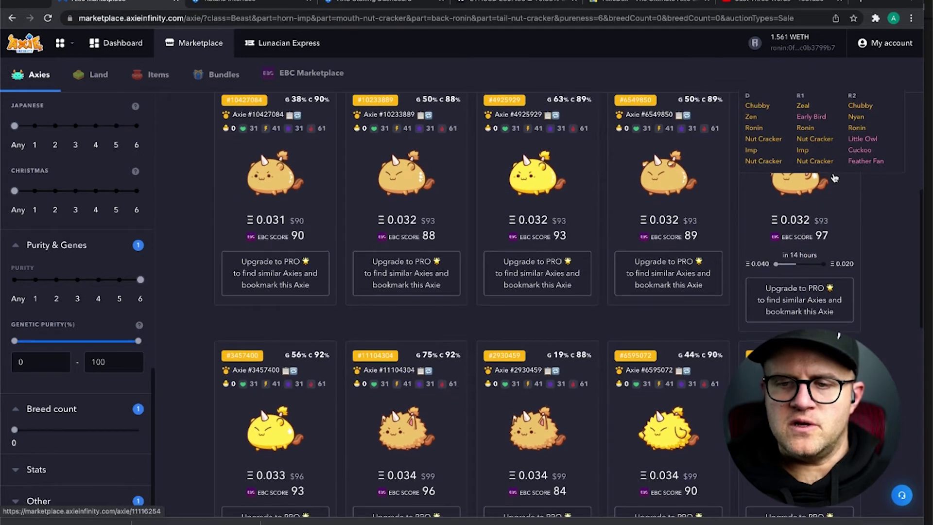
pyautogui.scroll(-2, 835, 179)
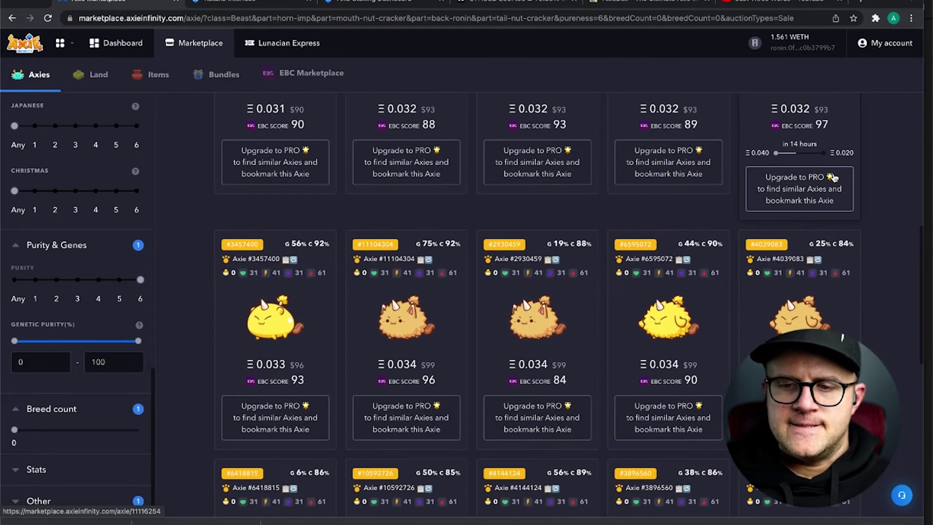
pyautogui.scroll(3, 834, 178)
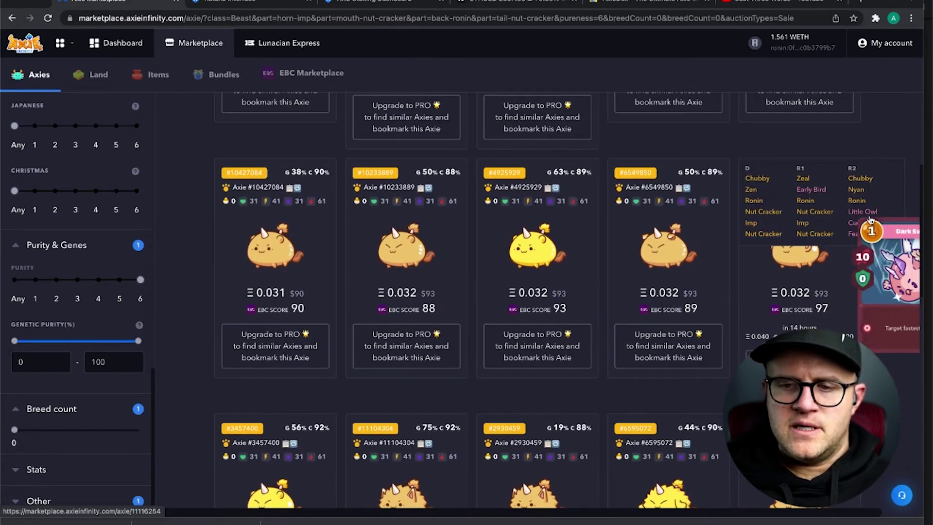
pyautogui.scroll(-3, 888, 283)
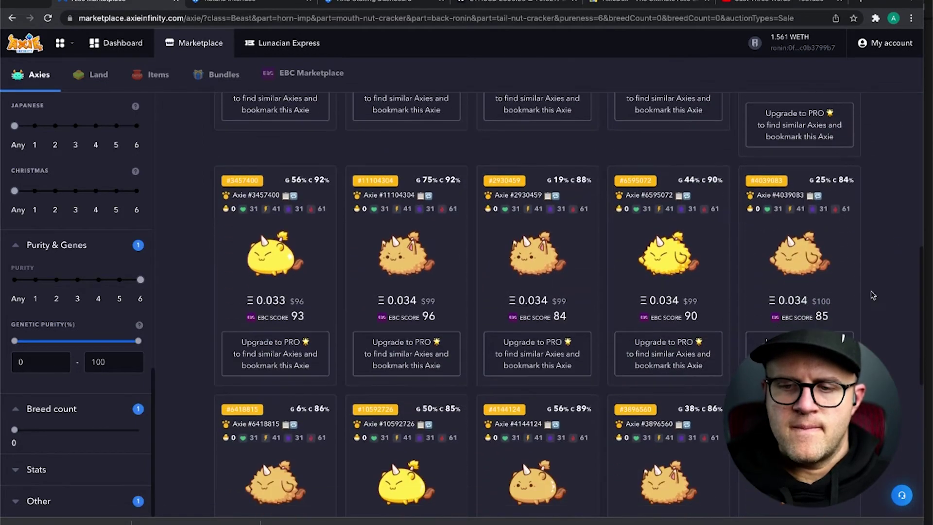
pyautogui.moveTo(830, 290)
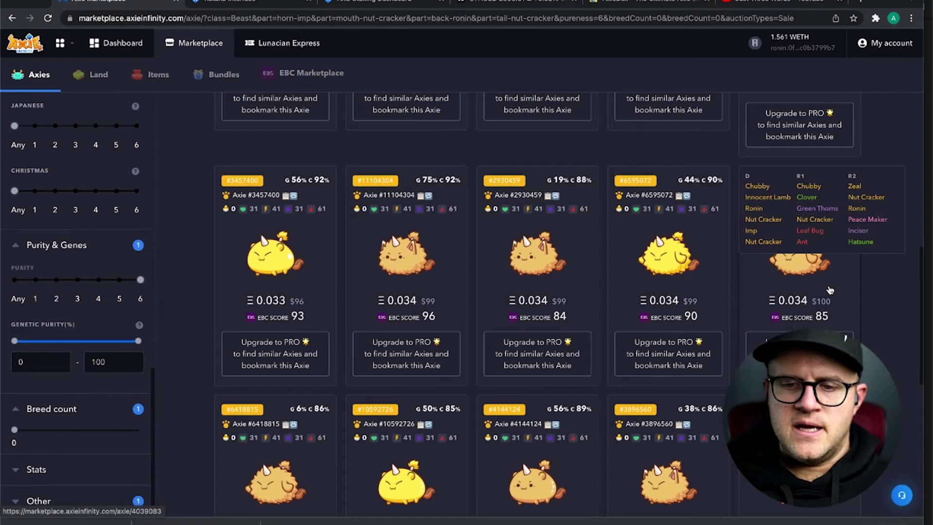
pyautogui.scroll(-1, 831, 291)
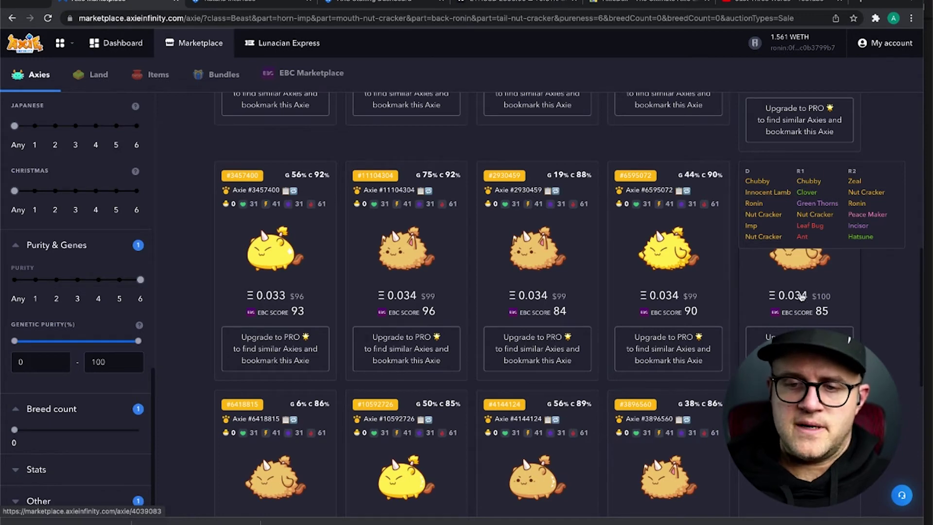
pyautogui.moveTo(678, 291)
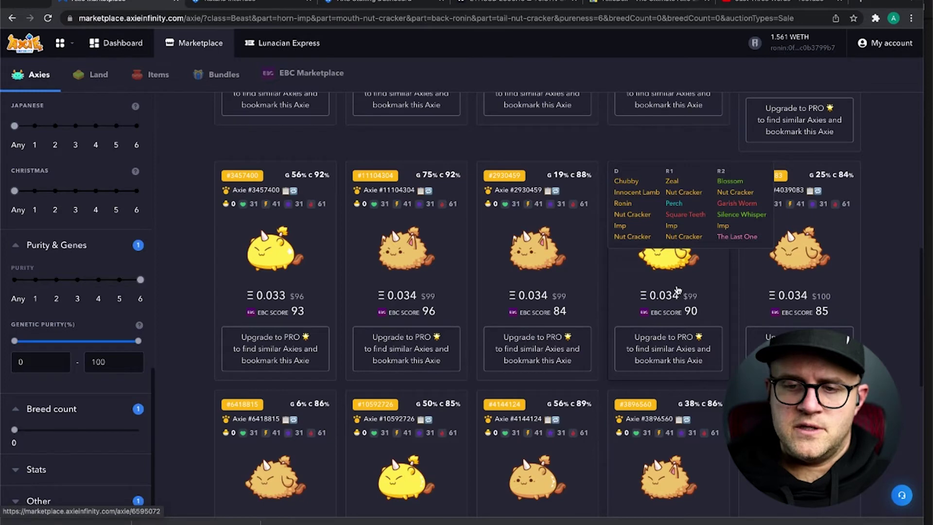
pyautogui.moveTo(564, 297)
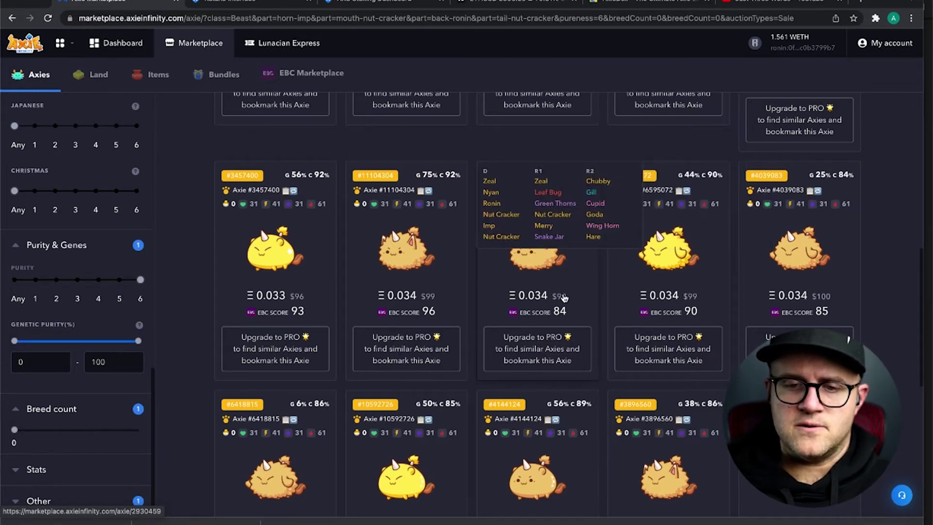
pyautogui.moveTo(427, 289)
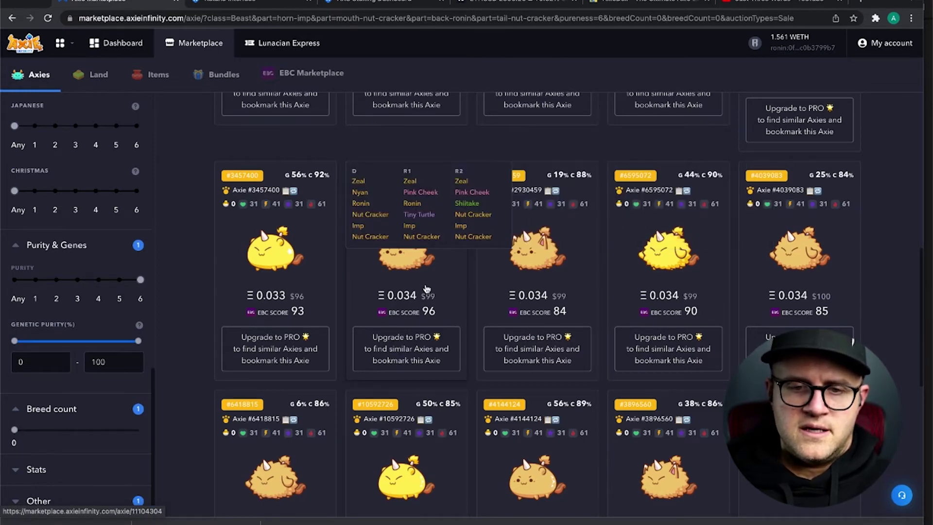
pyautogui.moveTo(421, 219)
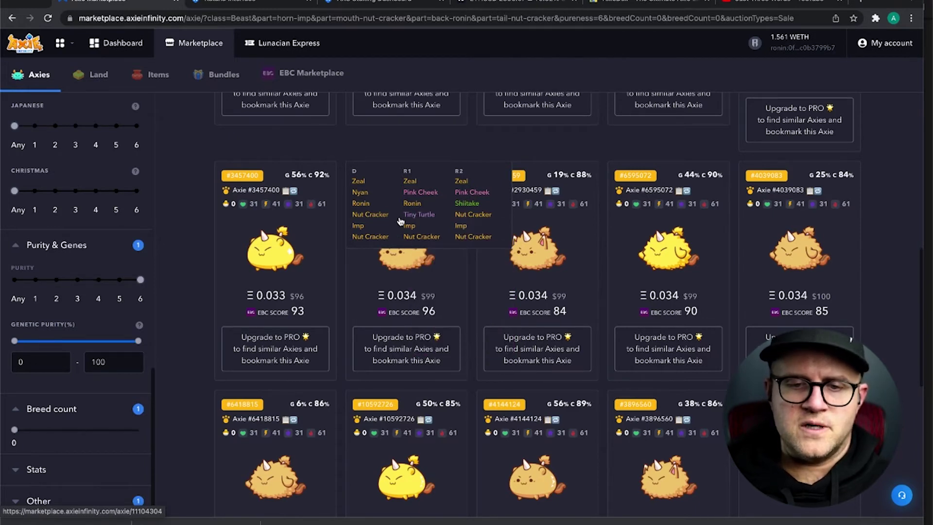
# - Browse the listings and open the detail page of Axie #4667649
pyautogui.moveTo(298, 276)
pyautogui.scroll(-4, 298, 275)
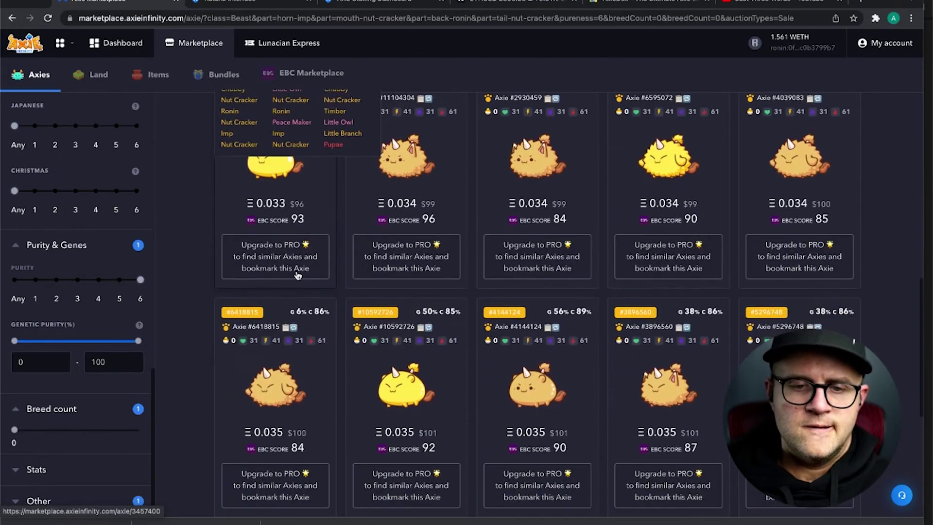
pyautogui.moveTo(426, 335)
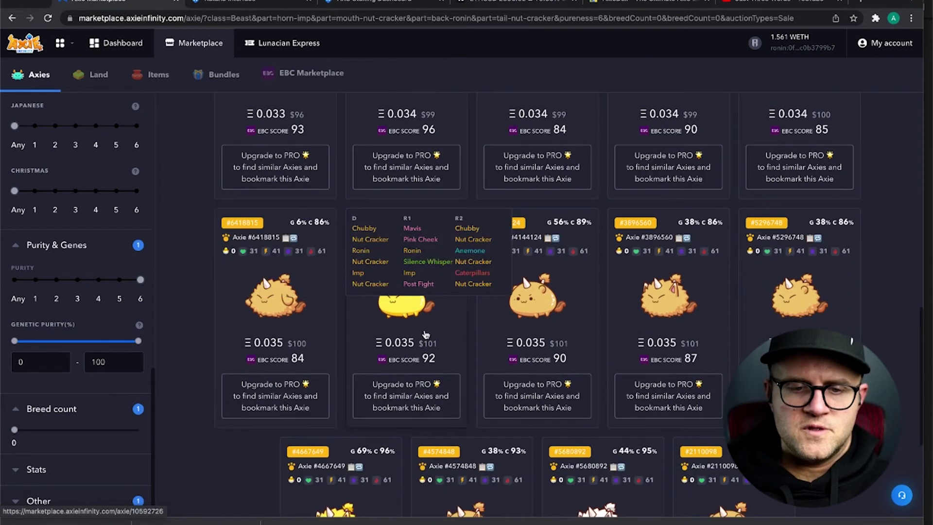
pyautogui.scroll(-1, 428, 334)
pyautogui.moveTo(540, 319)
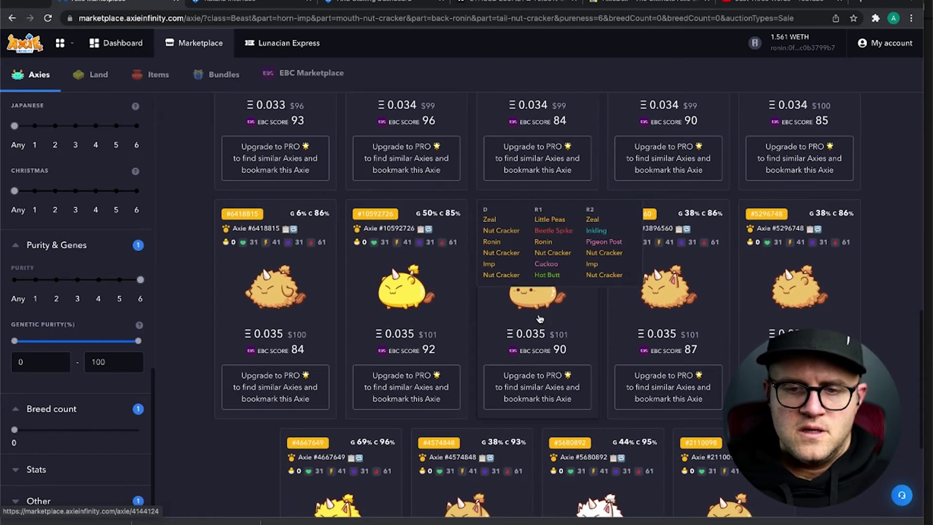
pyautogui.moveTo(794, 315)
pyautogui.scroll(-2, 794, 314)
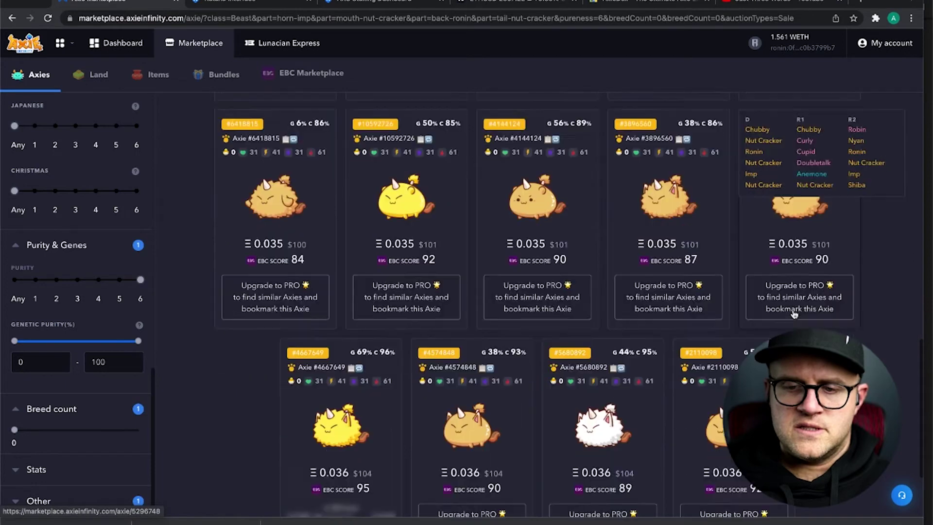
pyautogui.scroll(-2, 795, 314)
pyautogui.moveTo(300, 344)
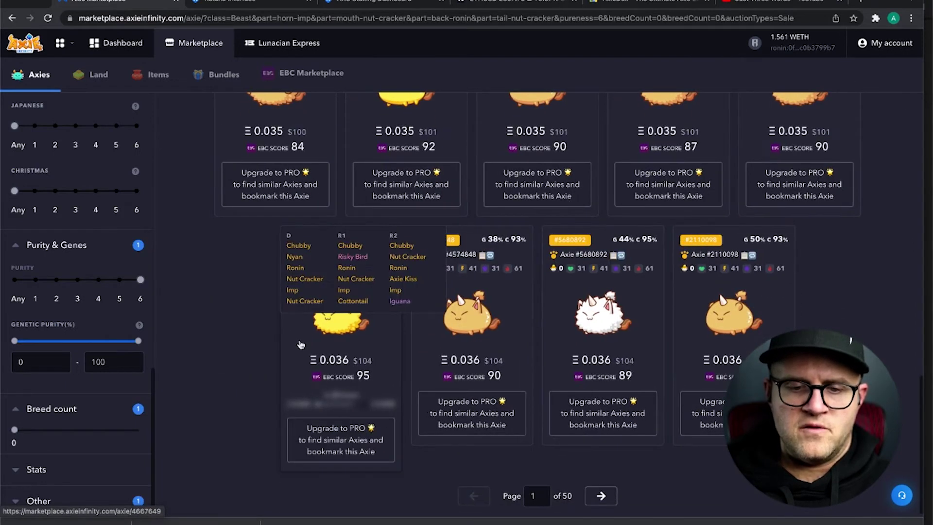
pyautogui.scroll(-1, 301, 344)
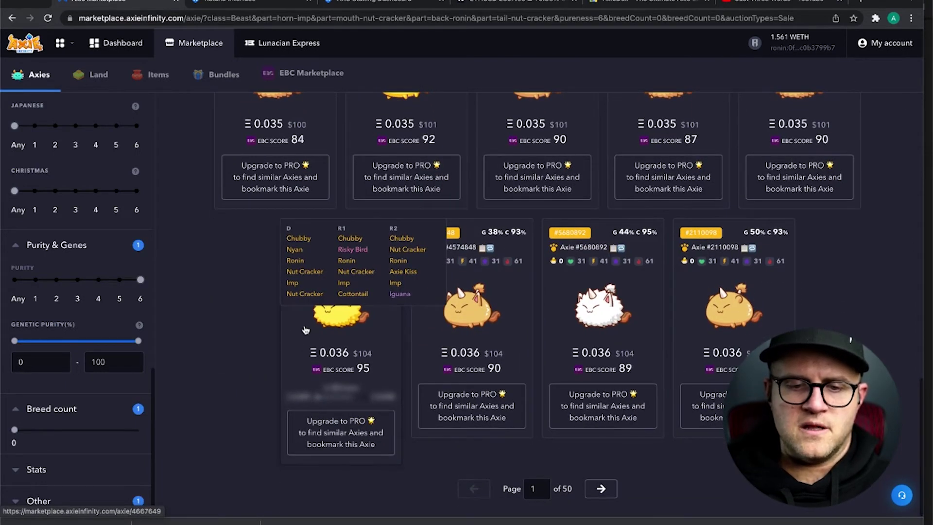
pyautogui.click(319, 331)
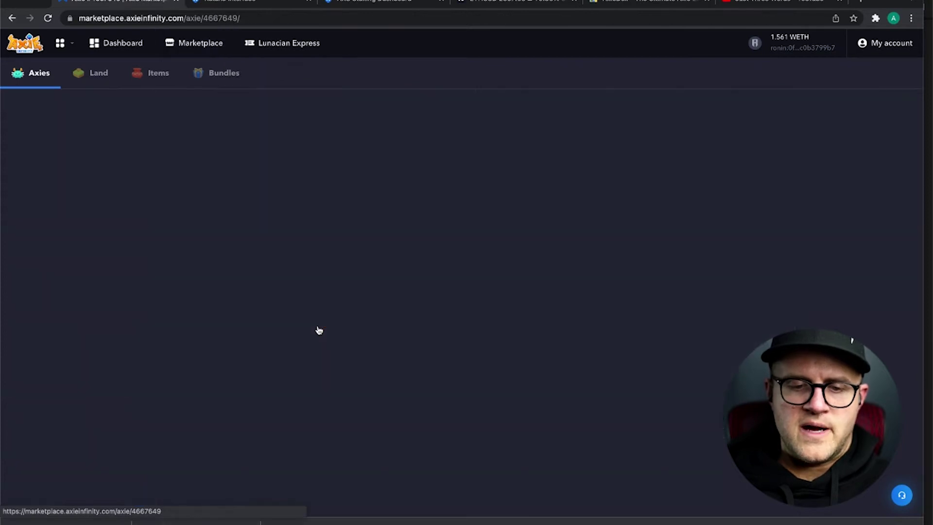
# - Review Axie #4667649's traits and submit its purchase for Ξ 0.036
pyautogui.scroll(-2, 412, 256)
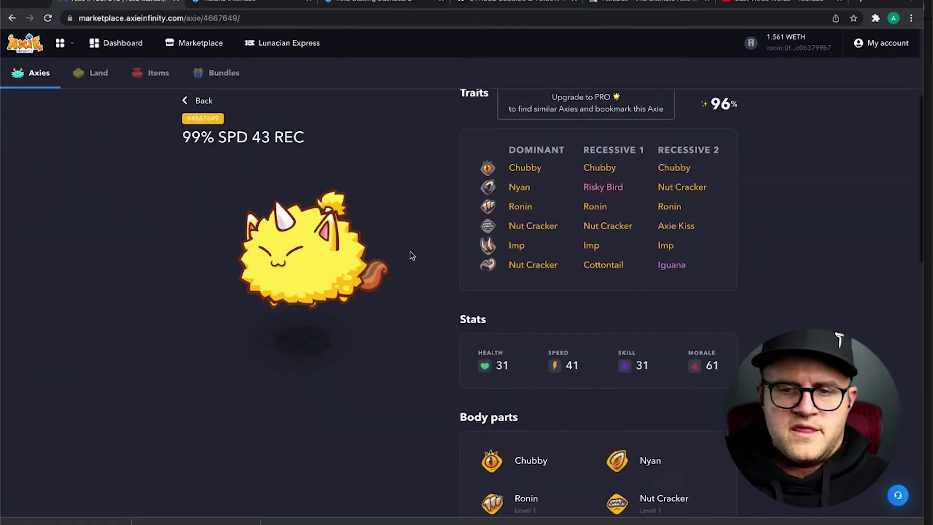
pyautogui.scroll(2, 413, 256)
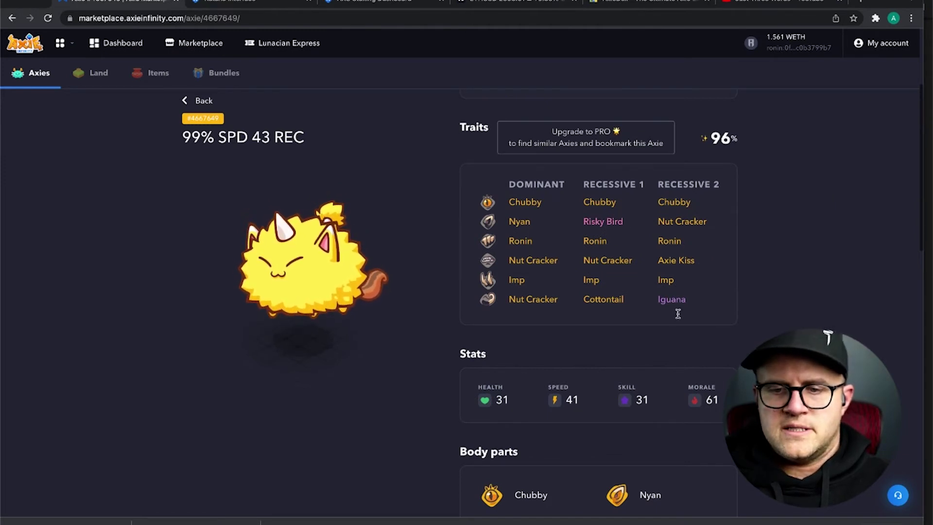
pyautogui.scroll(1, 692, 279)
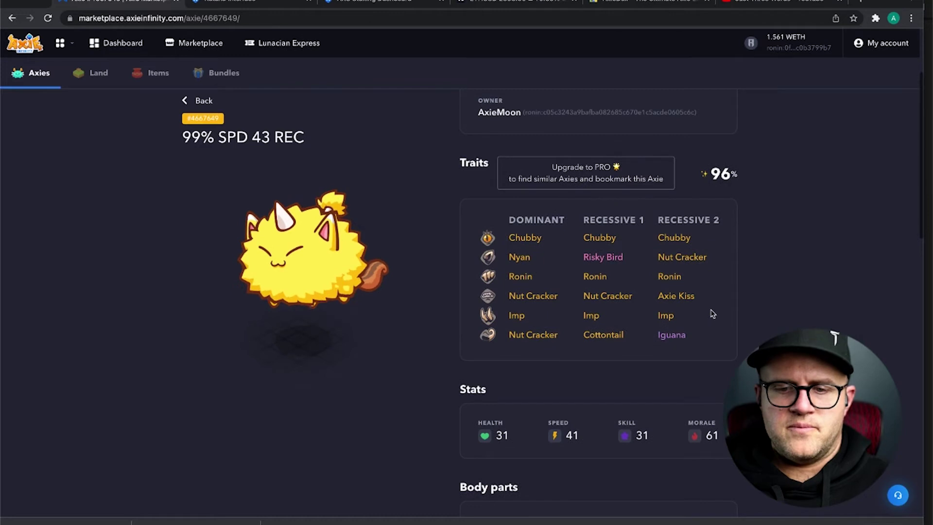
pyautogui.moveTo(611, 353)
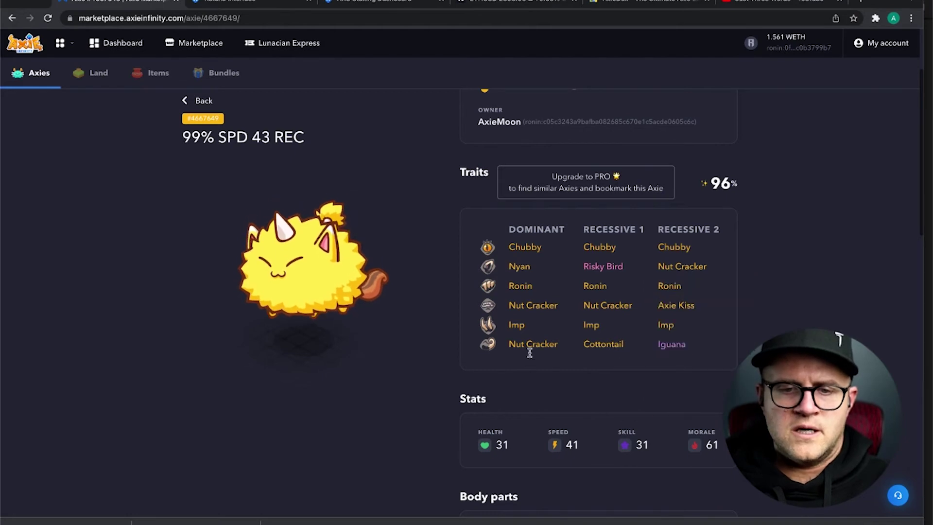
pyautogui.scroll(1, 626, 327)
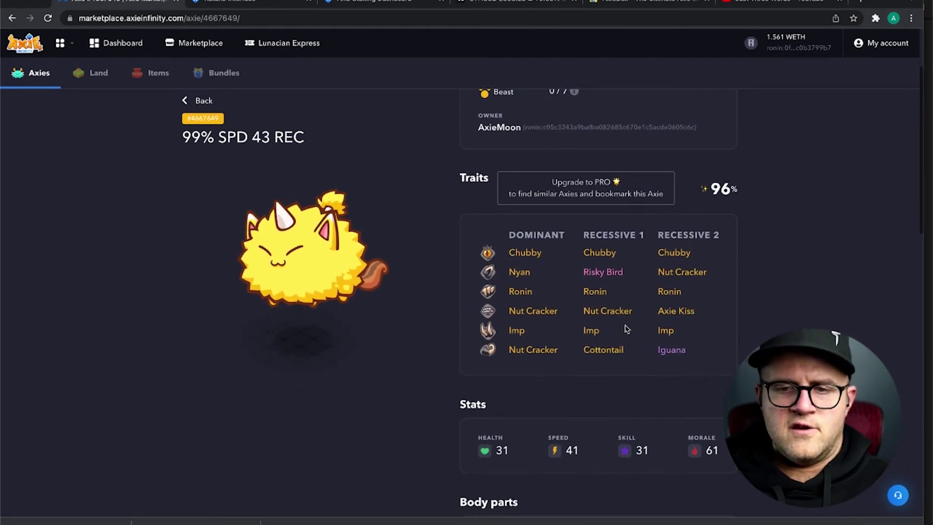
pyautogui.scroll(3, 626, 328)
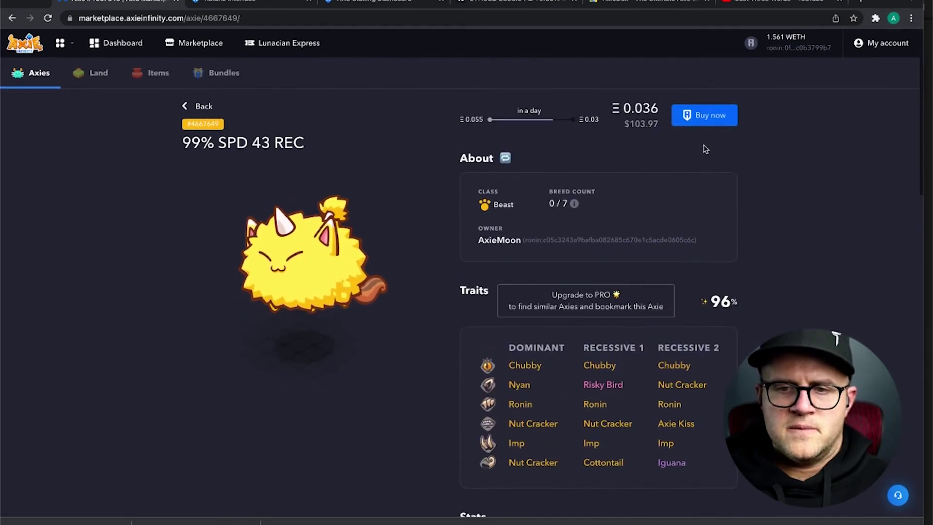
pyautogui.click(711, 117)
# - Open Ronin Wallet and confirm the Axie purchase shows as pending in Activities
pyautogui.click(875, 18)
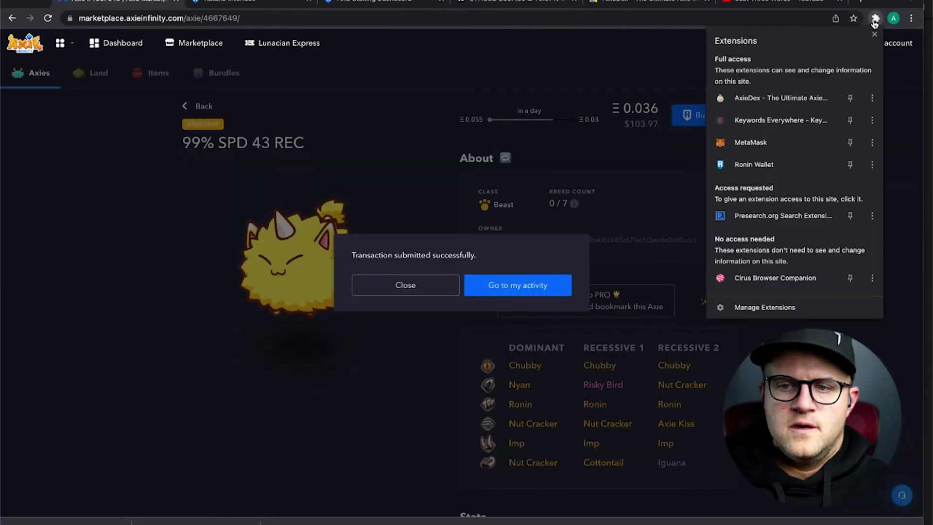
pyautogui.click(801, 164)
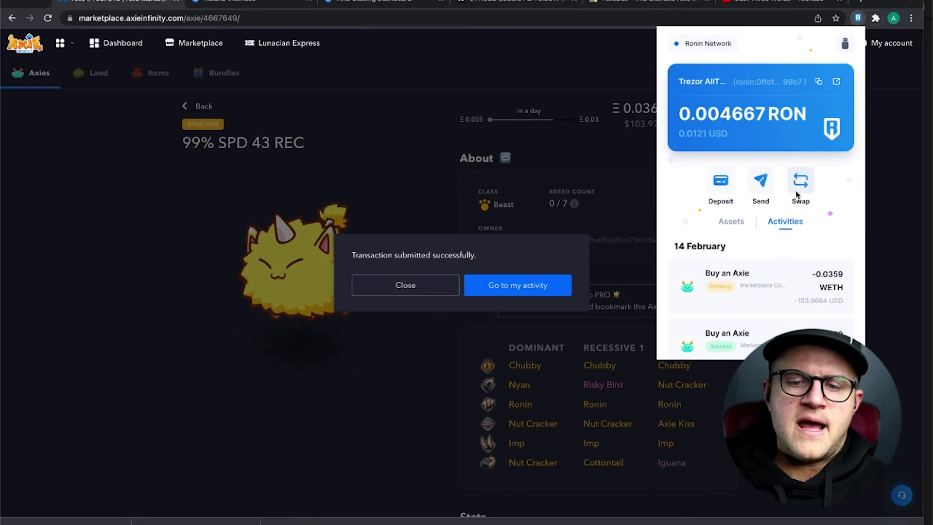
pyautogui.scroll(-2, 804, 185)
pyautogui.scroll(2, 808, 204)
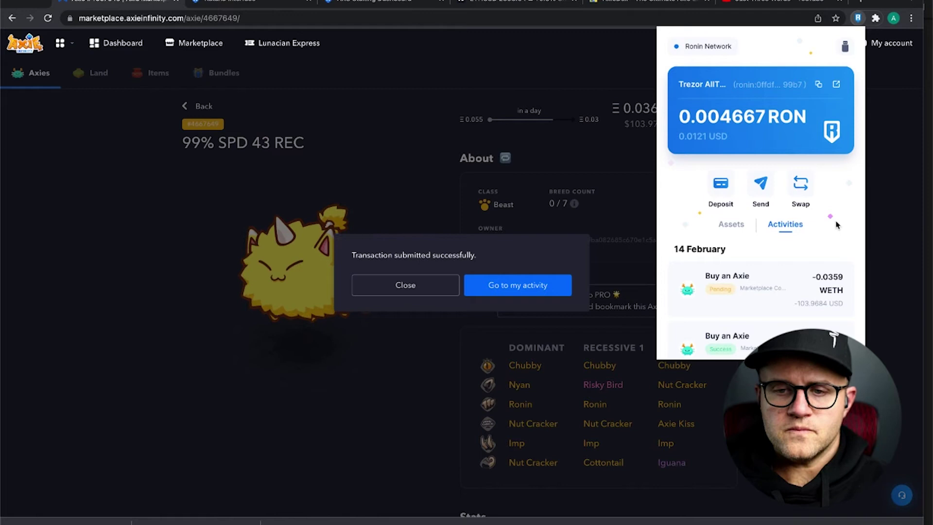
pyautogui.scroll(-1, 837, 225)
pyautogui.scroll(1, 837, 225)
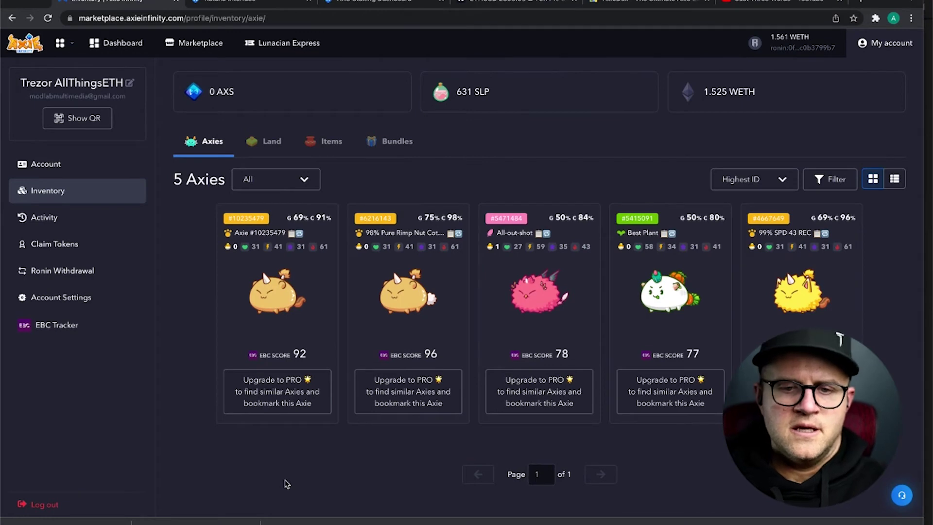
# - Pair Axie #6216143 with #4667649 for breeding (1800 potions needed), then go to Katana
pyautogui.click(389, 312)
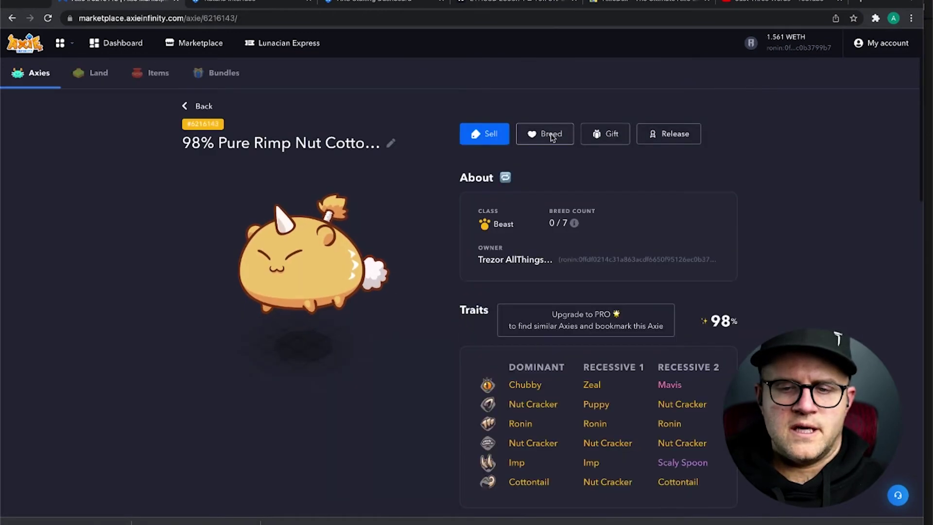
pyautogui.click(552, 137)
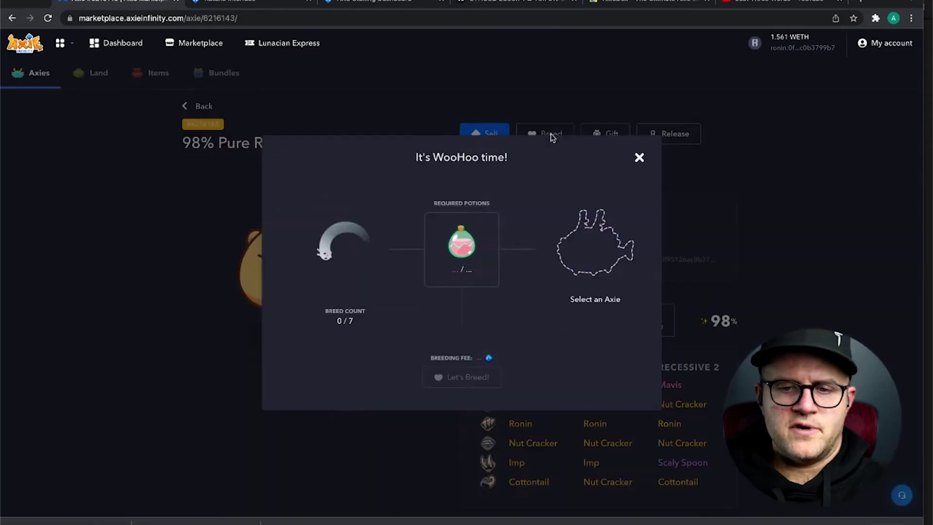
pyautogui.click(601, 260)
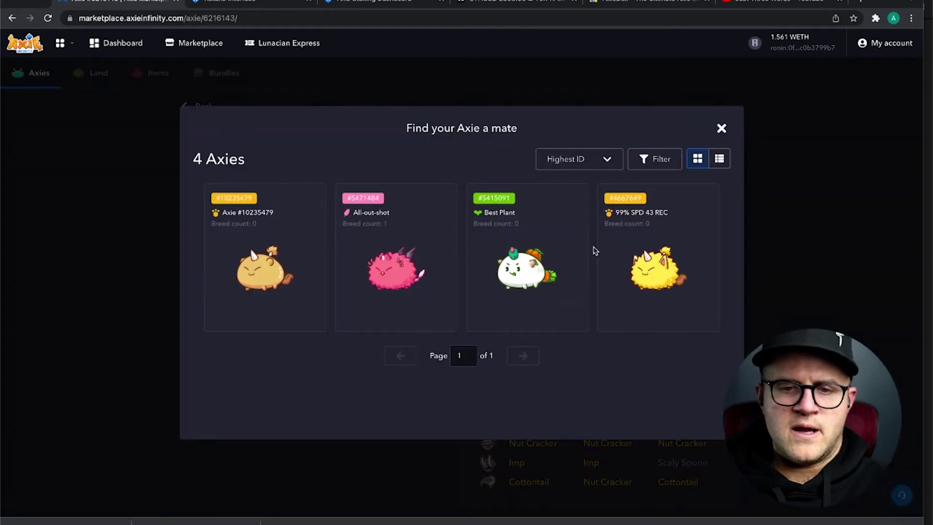
pyautogui.click(679, 282)
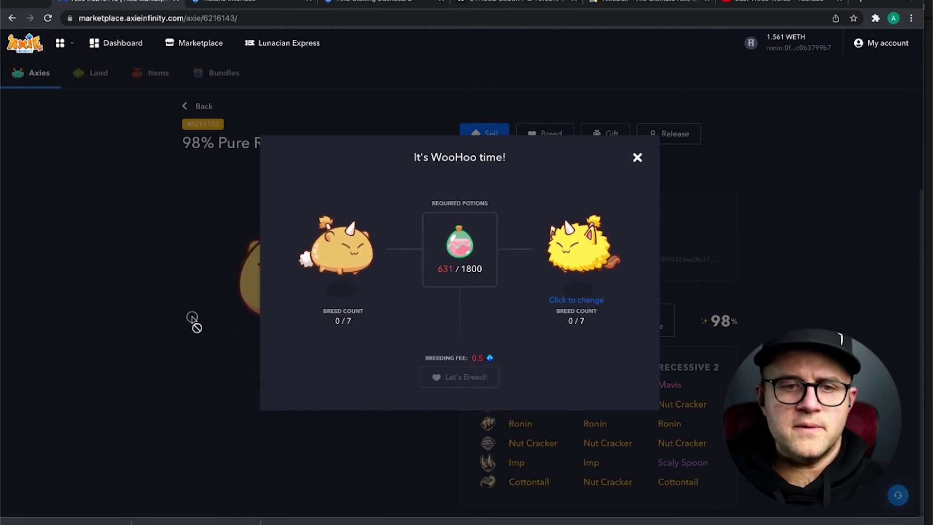
pyautogui.click(637, 159)
pyautogui.click(231, 4)
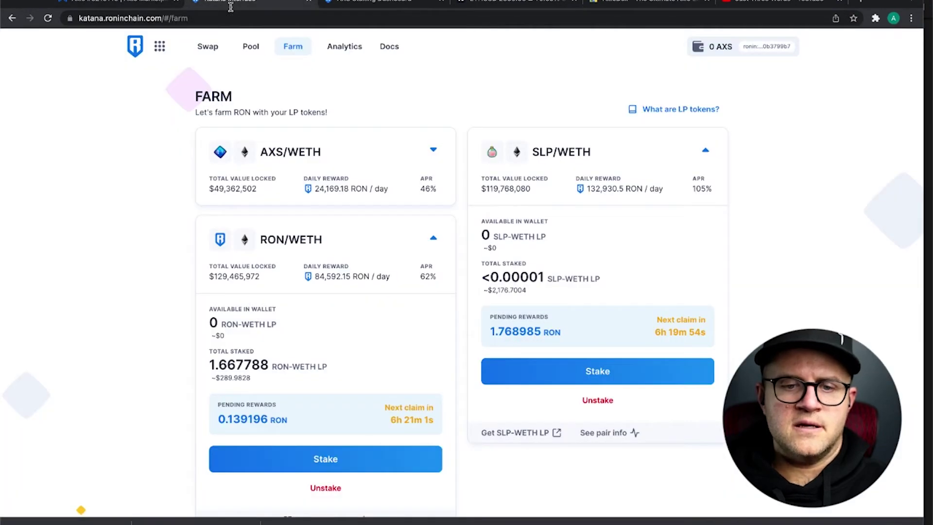
# - Submit an unstake of the full SLP/WETH LP balance, trimming the Max amount to fit
pyautogui.scroll(-2, 146, 231)
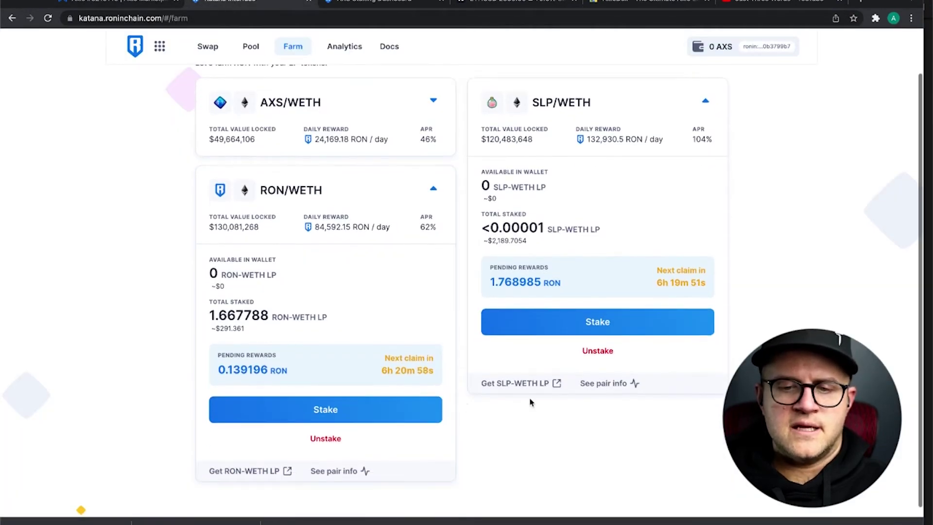
pyautogui.click(606, 352)
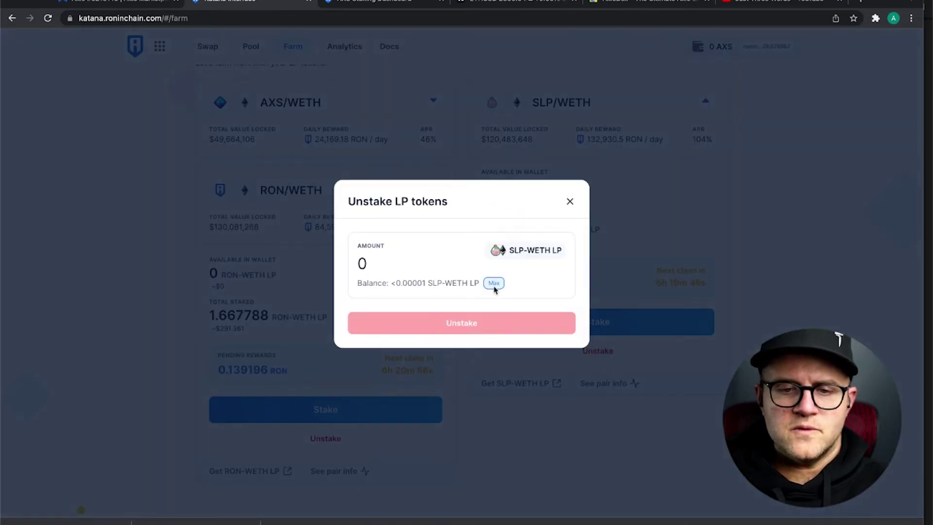
pyautogui.click(493, 283)
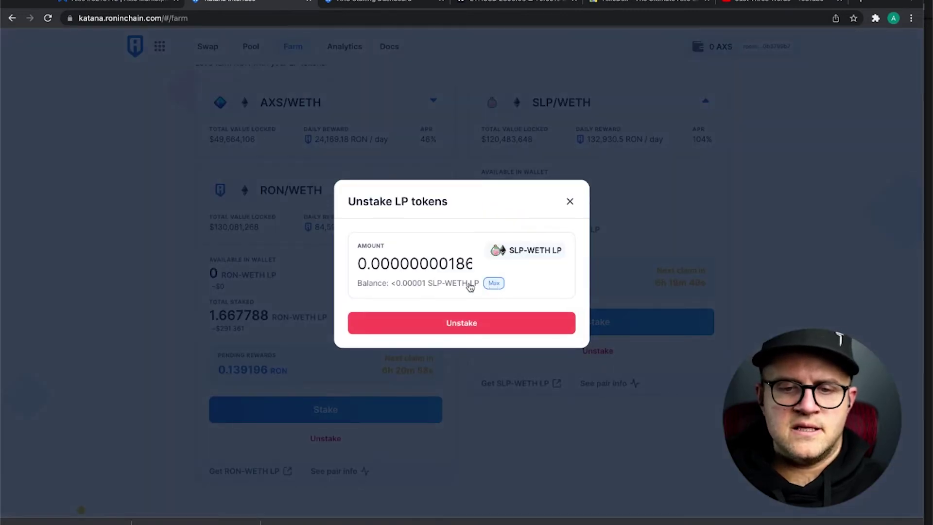
pyautogui.click(467, 265)
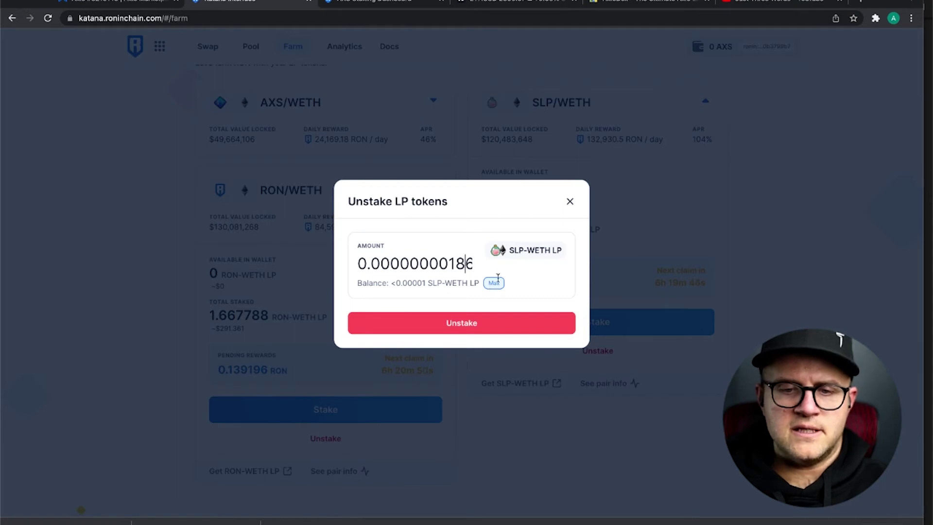
pyautogui.press('Right')
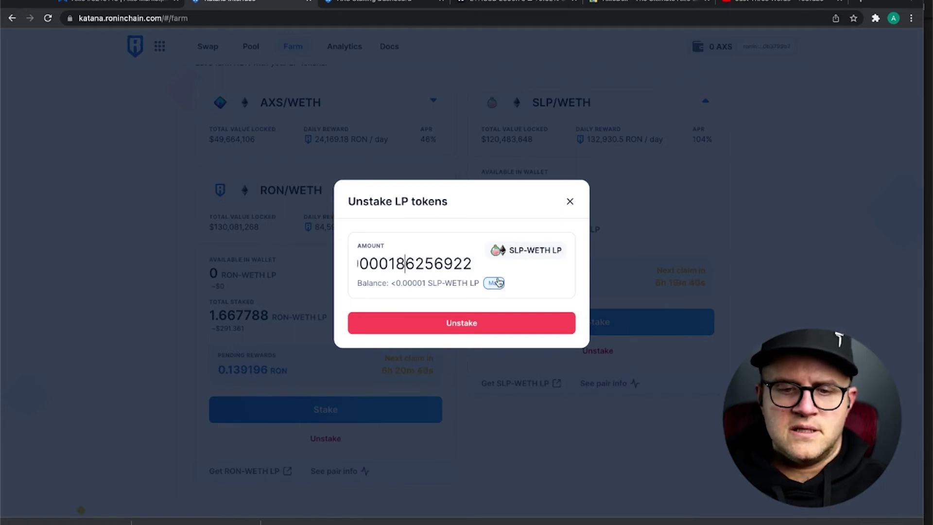
pyautogui.press('BackSpace')
pyautogui.press('BackSpace')
pyautogui.write('000')
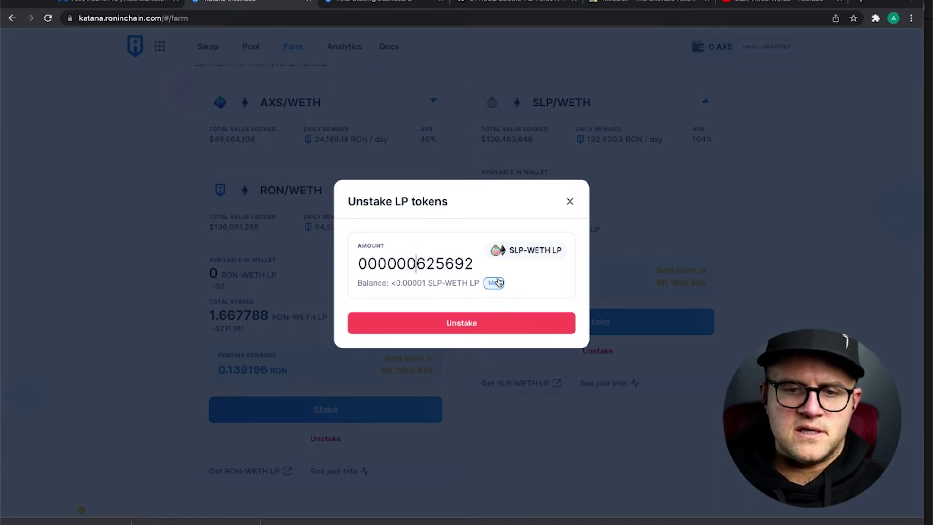
pyautogui.click(479, 327)
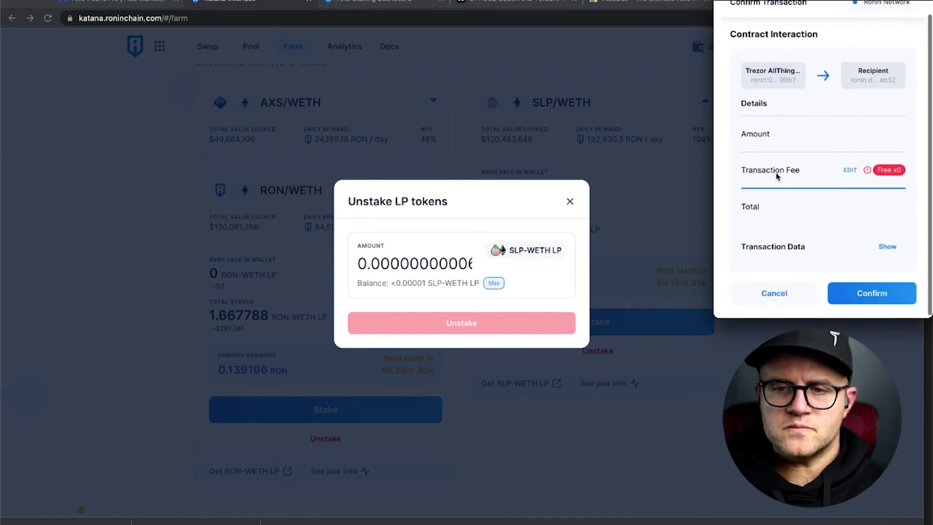
# - Pay the unstake fee with RON and approve the transaction in Ronin Wallet
pyautogui.click(850, 167)
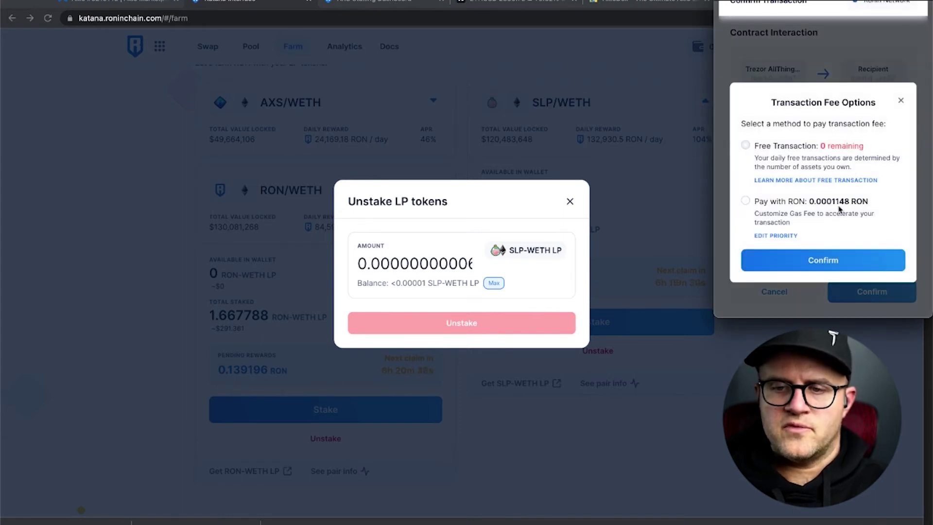
pyautogui.click(746, 201)
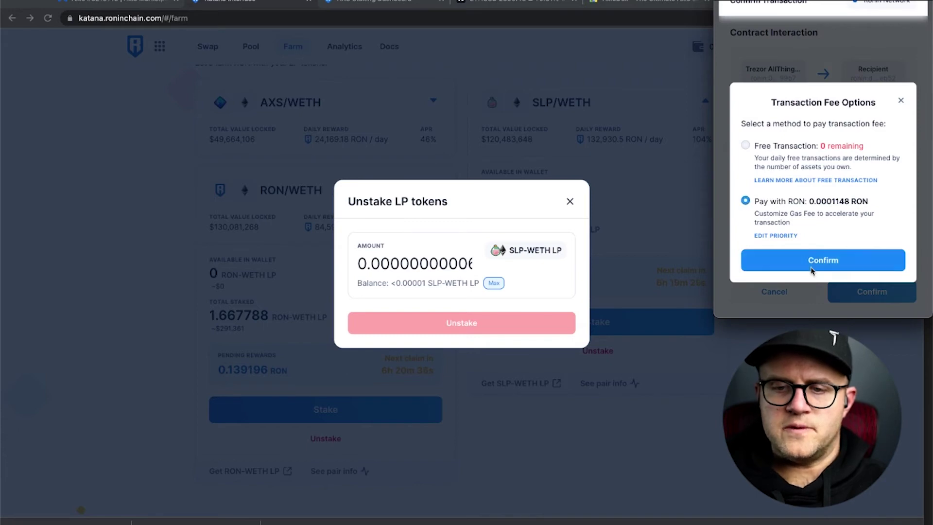
pyautogui.click(812, 265)
pyautogui.click(859, 291)
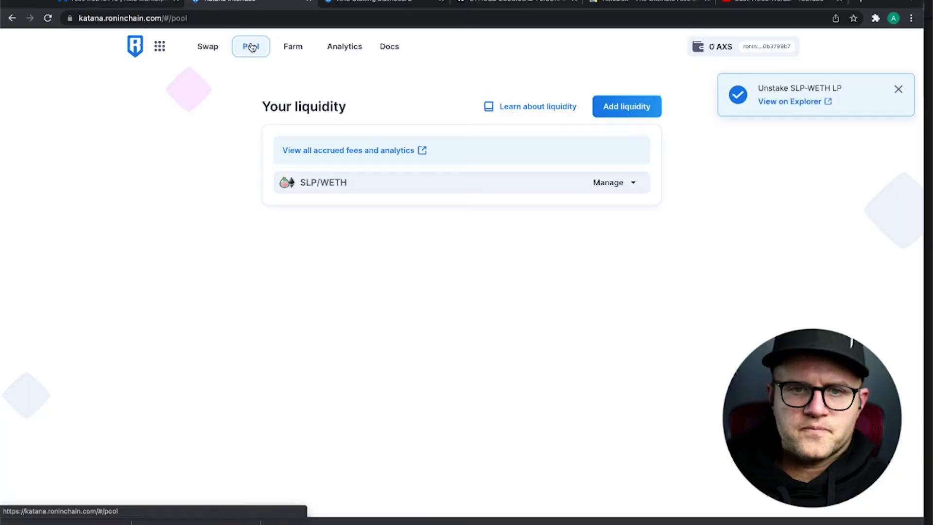
# - Check the SLP/WETH farm details, then view the SLP/WETH position in Pool
pyautogui.click(293, 47)
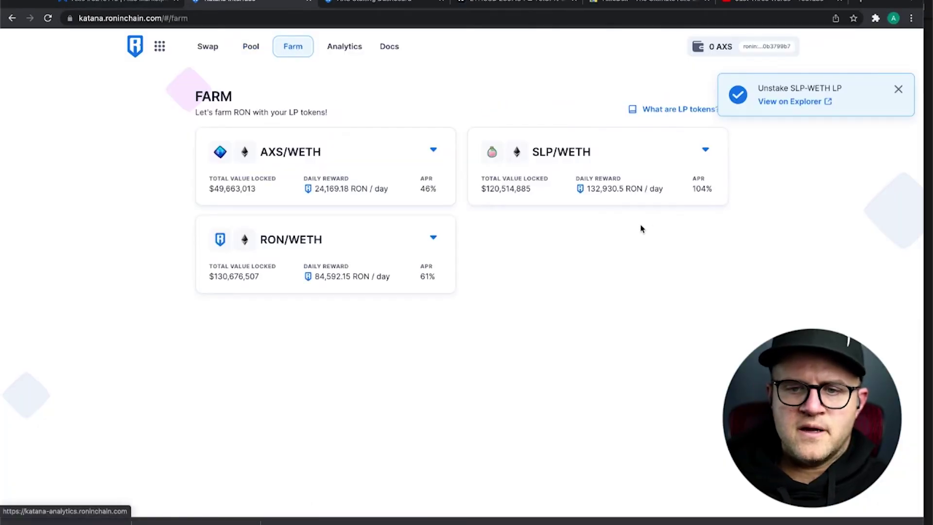
pyautogui.click(590, 200)
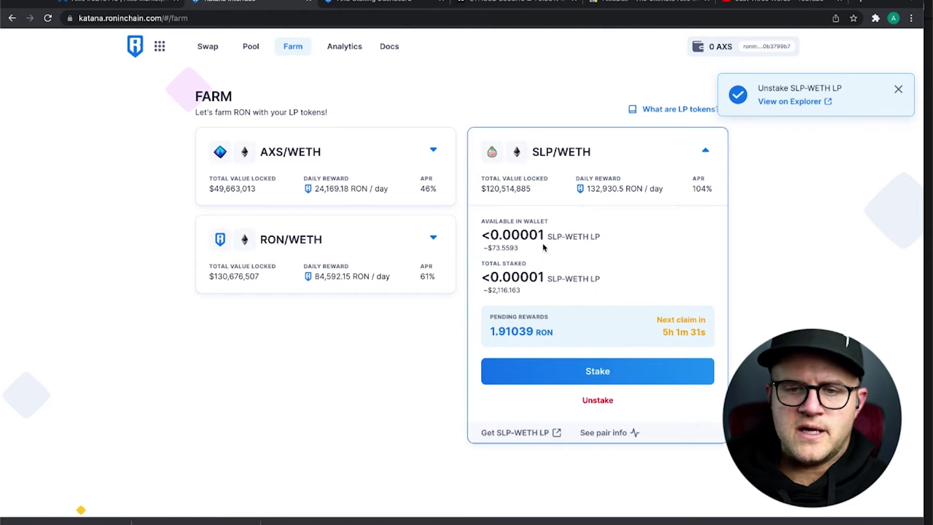
pyautogui.click(249, 49)
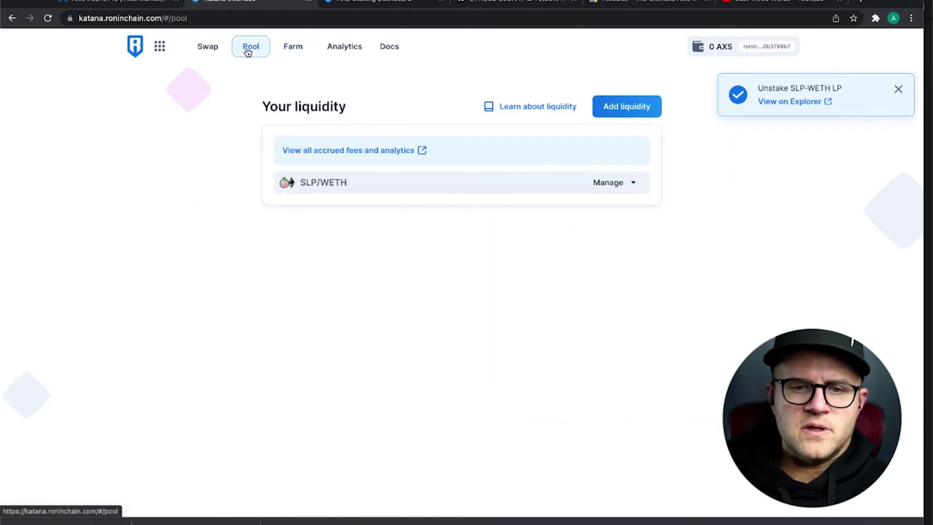
pyautogui.click(611, 185)
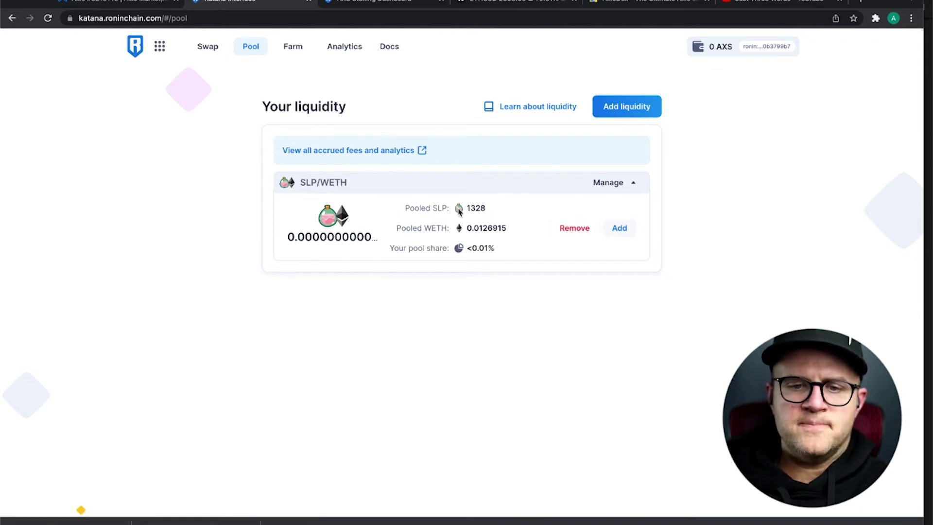
# - Remove the full SLP/WETH liquidity balance and confirm the removal
pyautogui.click(581, 228)
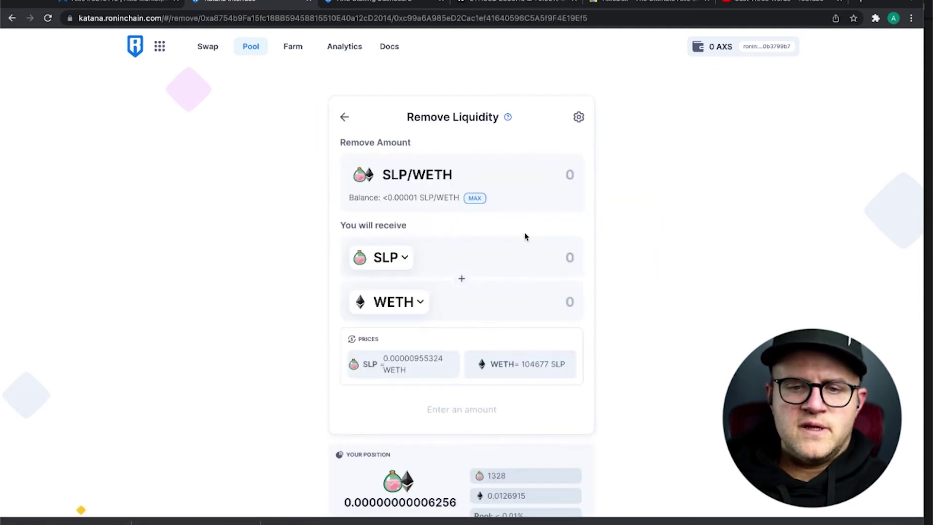
pyautogui.scroll(-2, 479, 250)
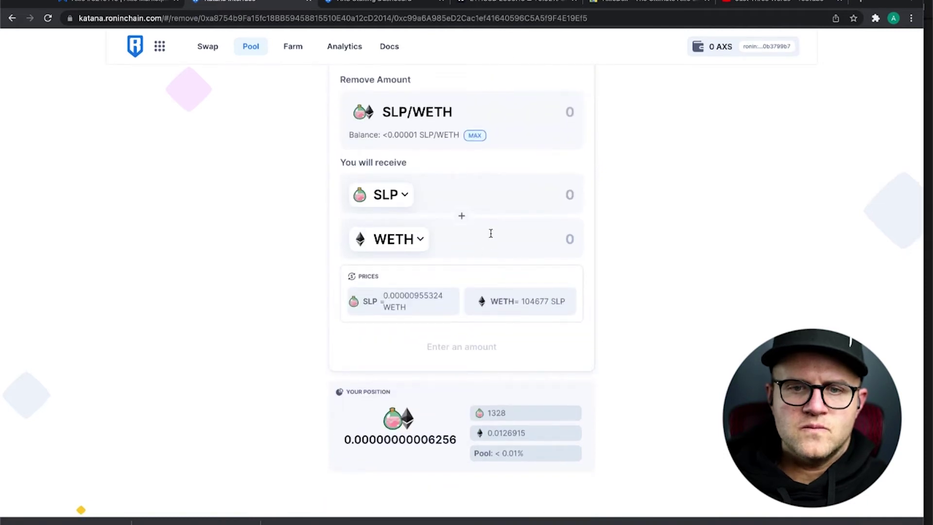
pyautogui.click(475, 135)
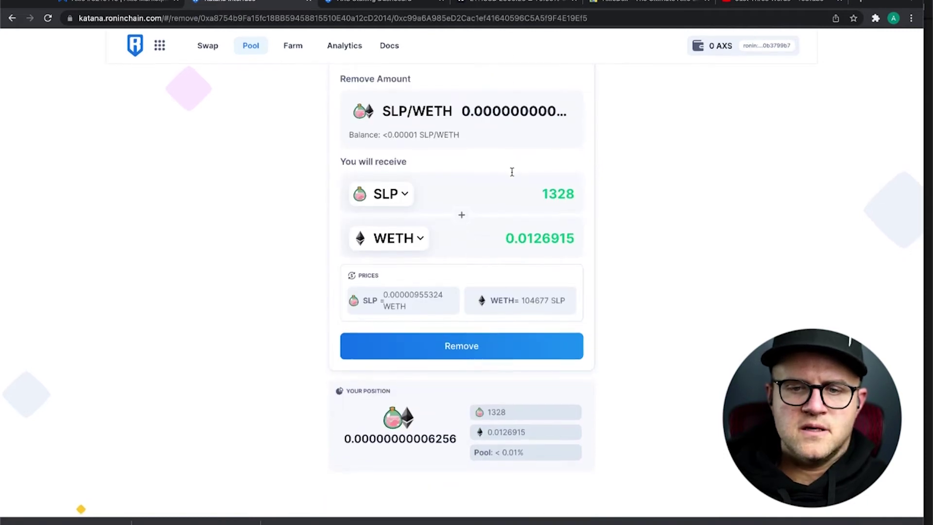
pyautogui.click(471, 347)
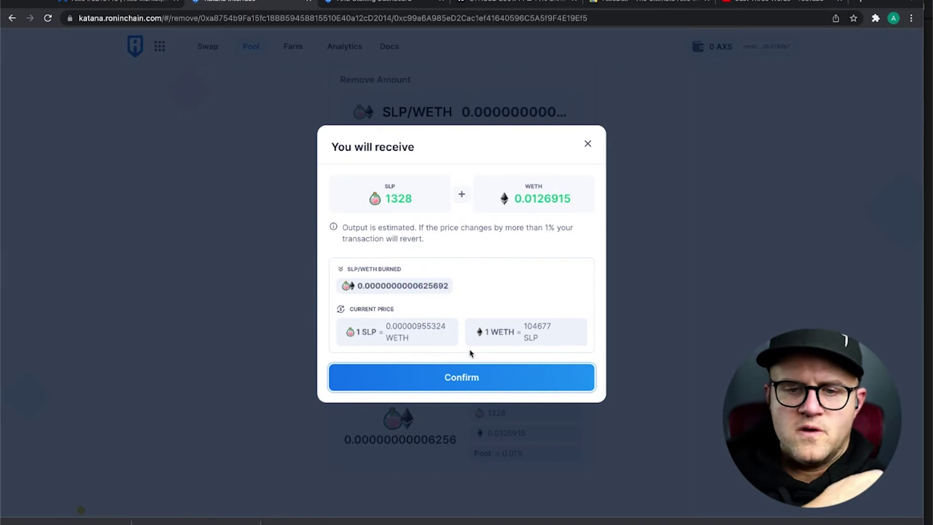
pyautogui.click(459, 377)
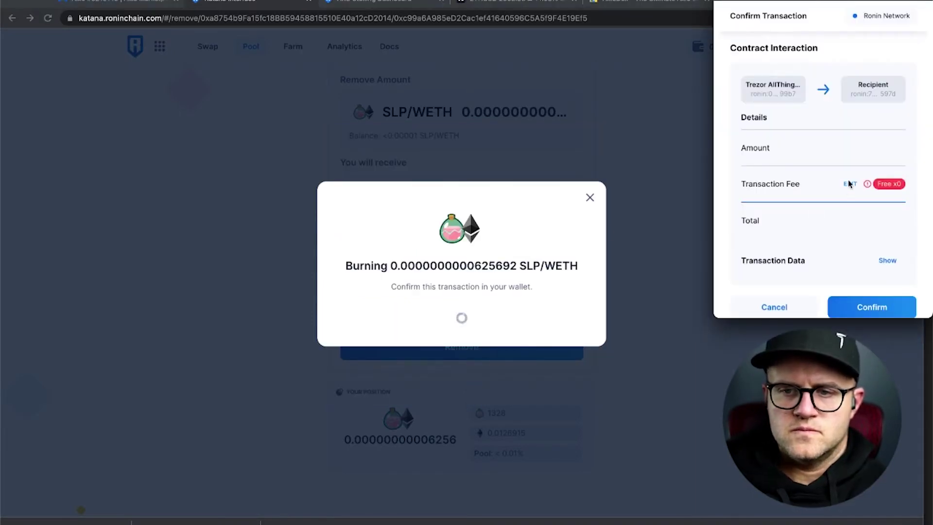
# - Pay the removal fee with RON and sign the transaction with the hardware wallet
pyautogui.click(849, 184)
pyautogui.click(746, 201)
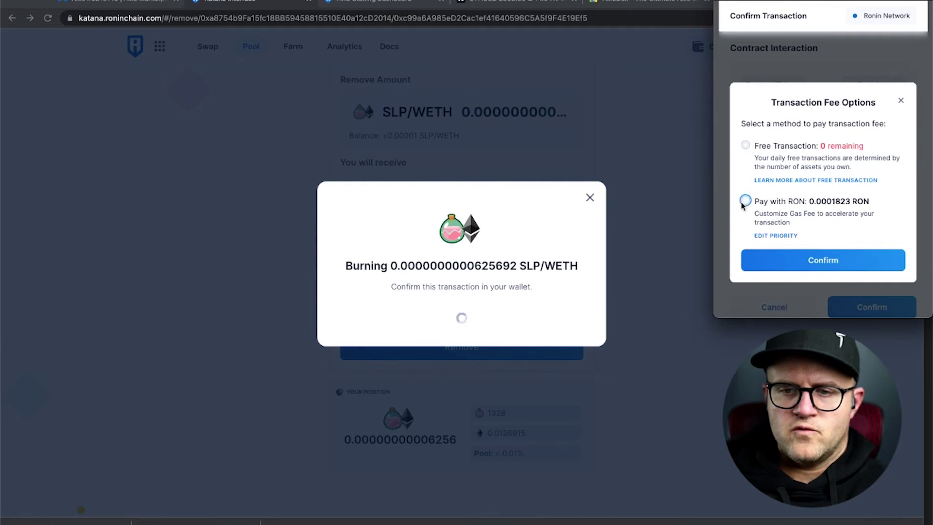
pyautogui.click(804, 257)
pyautogui.scroll(-1, 827, 224)
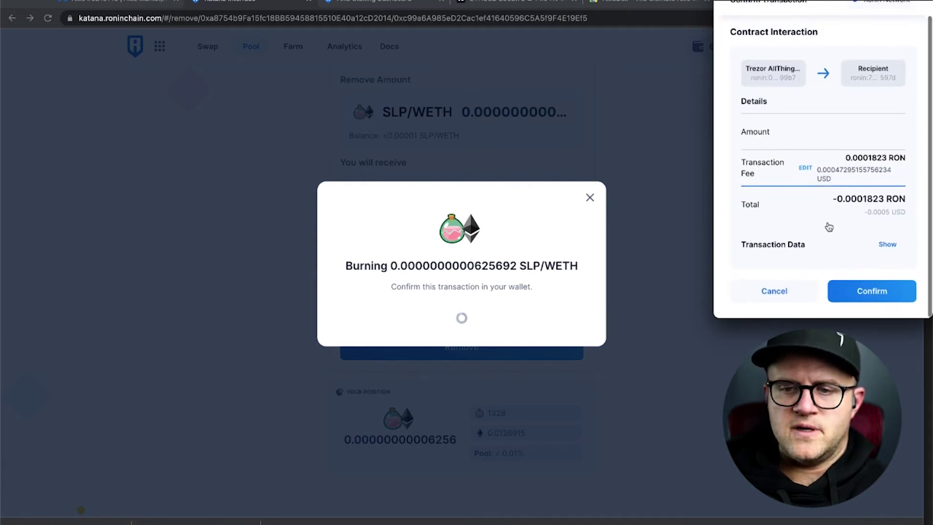
pyautogui.click(872, 295)
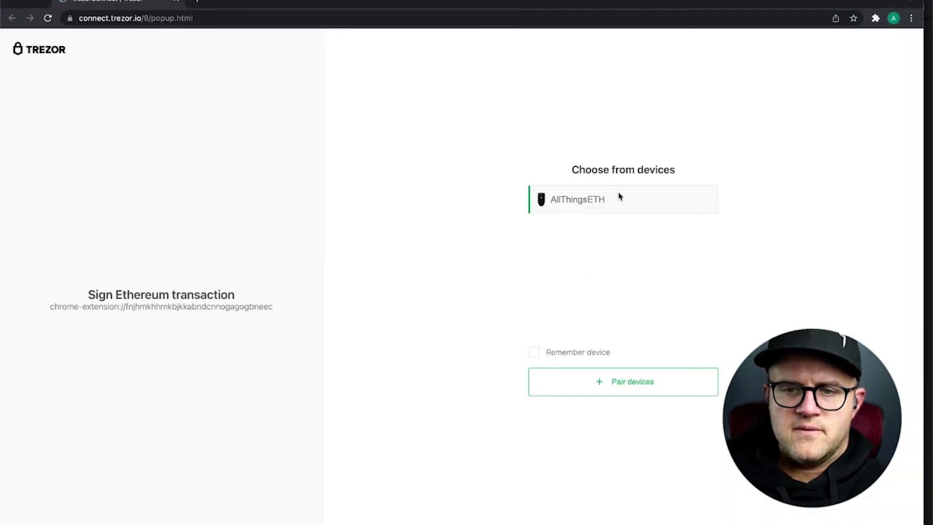
pyautogui.click(616, 197)
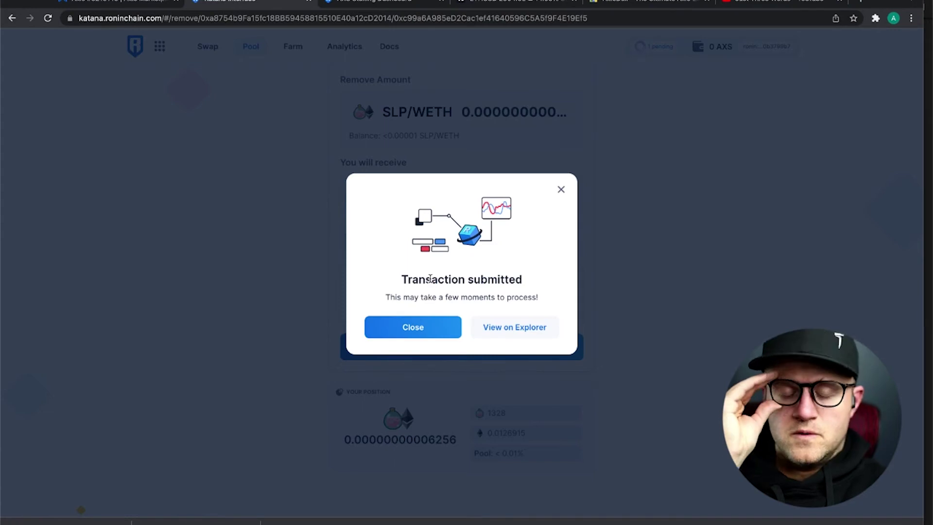
pyautogui.click(428, 326)
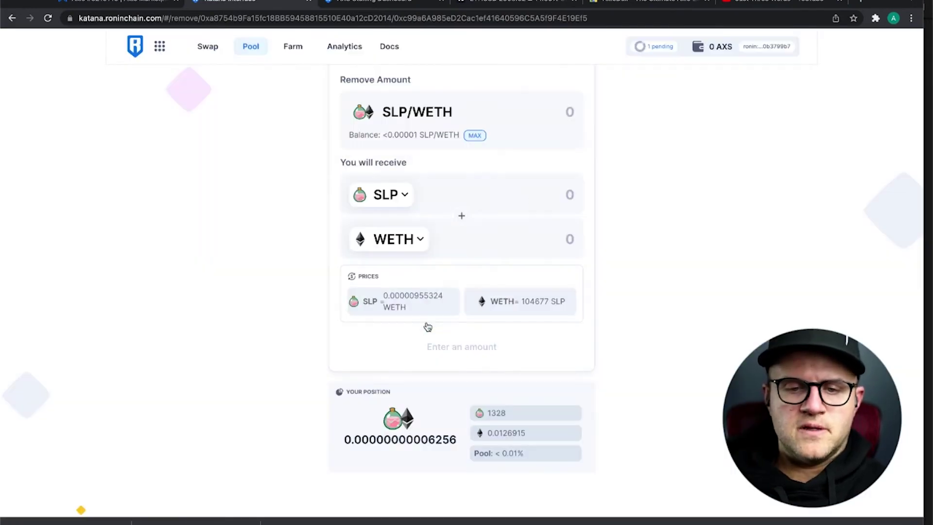
# - Review the SLP/WETH and RON/WETH farm stakes and remaining pool positions, then move to AXS staking
pyautogui.scroll(2, 304, 278)
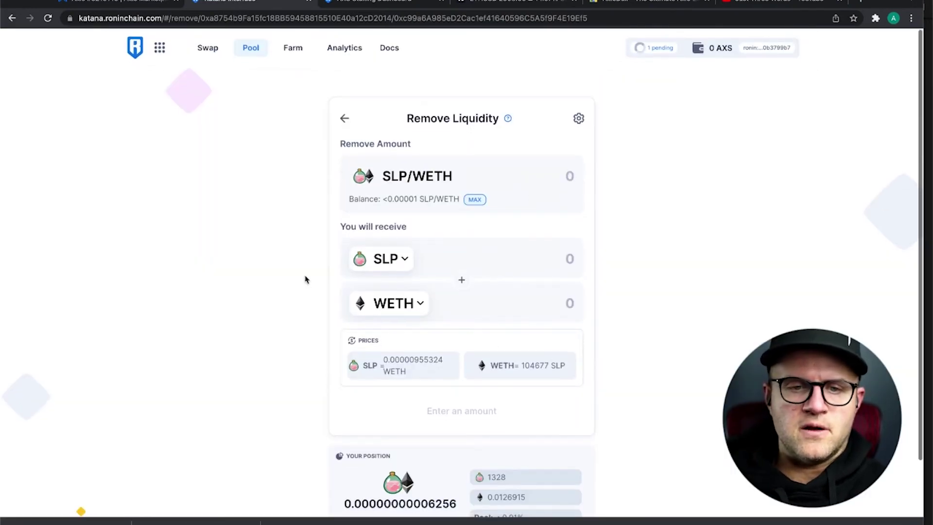
pyautogui.click(292, 46)
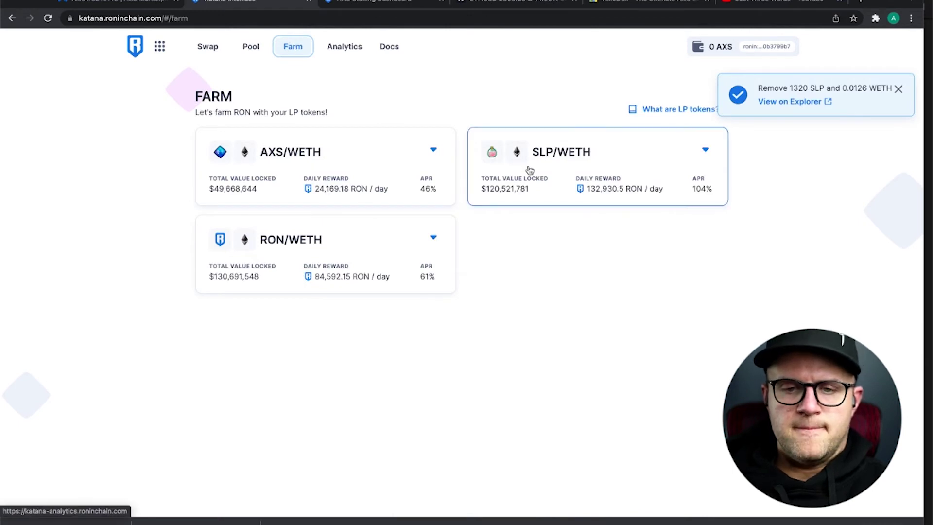
pyautogui.click(524, 184)
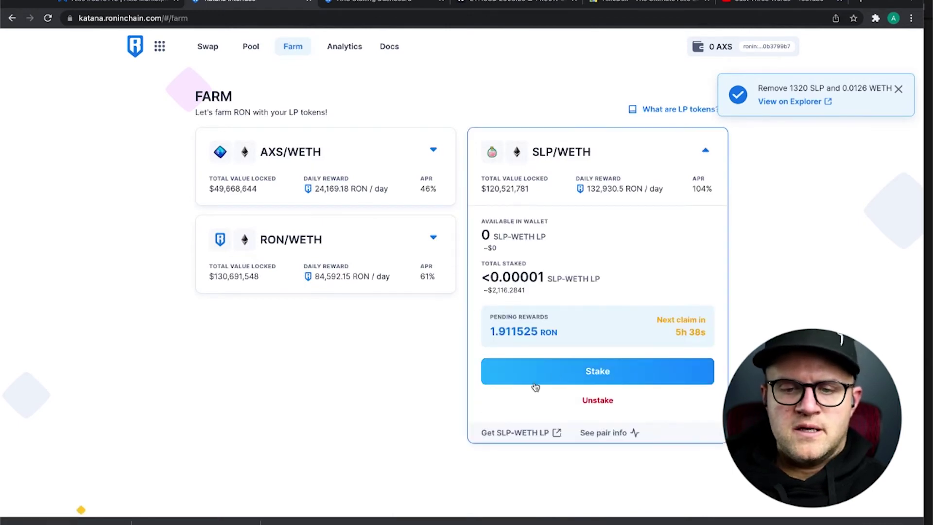
pyautogui.click(220, 283)
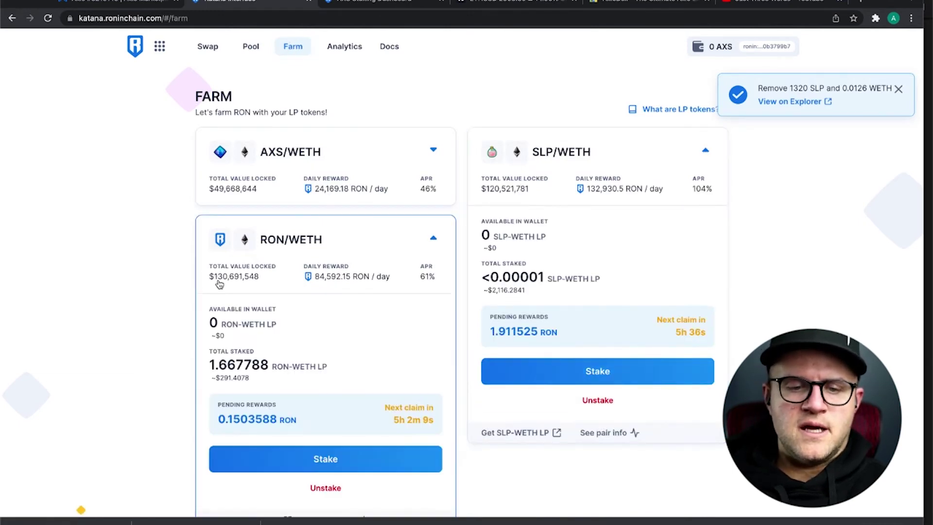
pyautogui.scroll(-1, 231, 298)
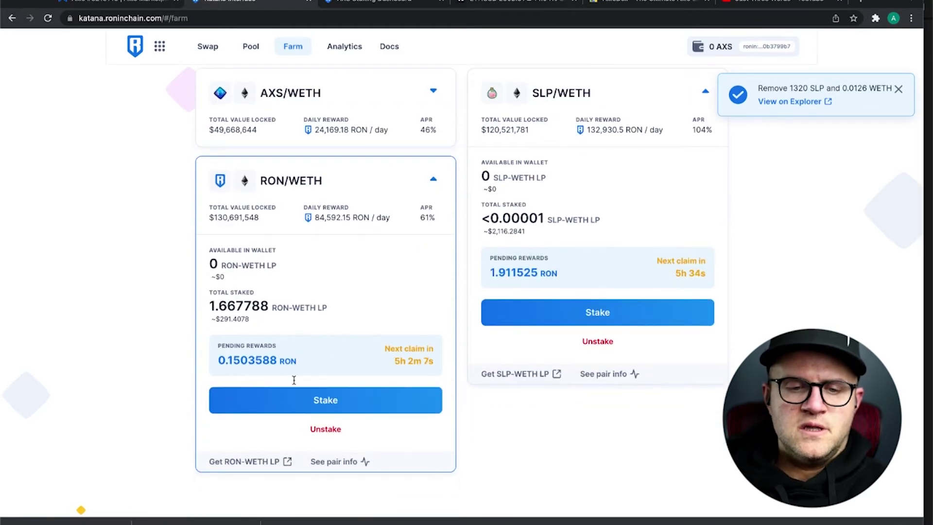
pyautogui.scroll(1, 92, 350)
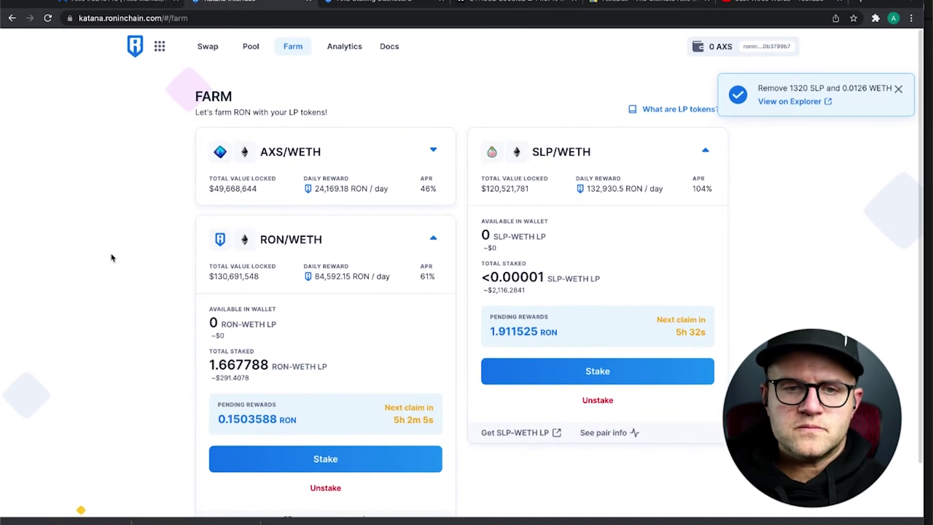
pyautogui.click(247, 50)
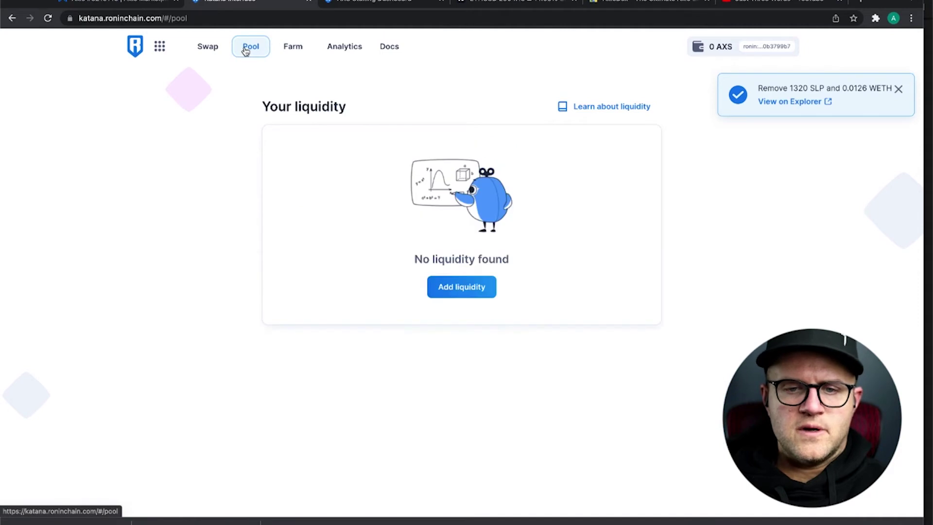
pyautogui.click(898, 90)
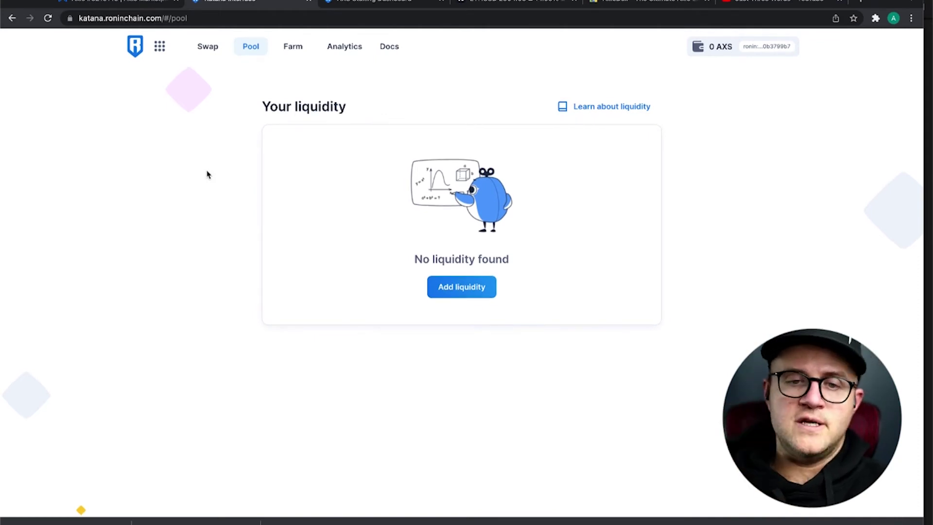
pyautogui.click(363, 3)
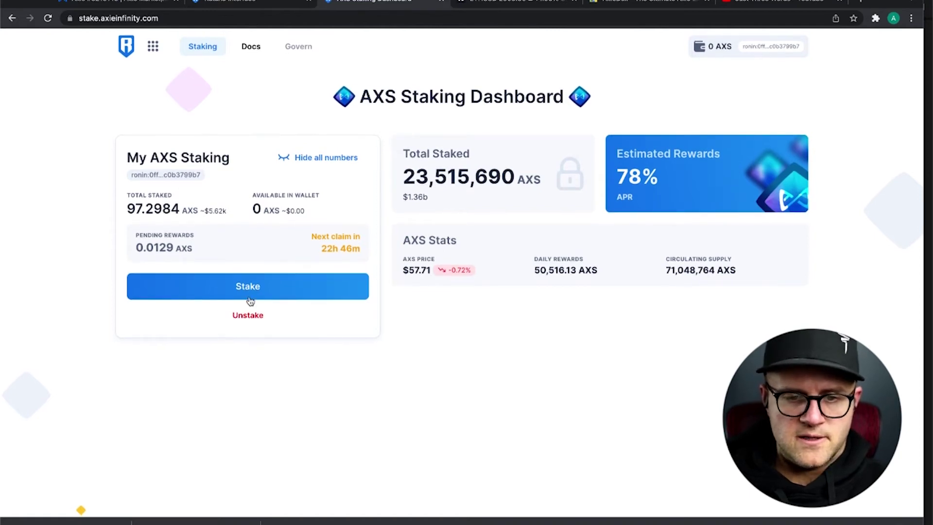
# - Request an unstake of 0.5 AXS on the staking dashboard
pyautogui.click(248, 315)
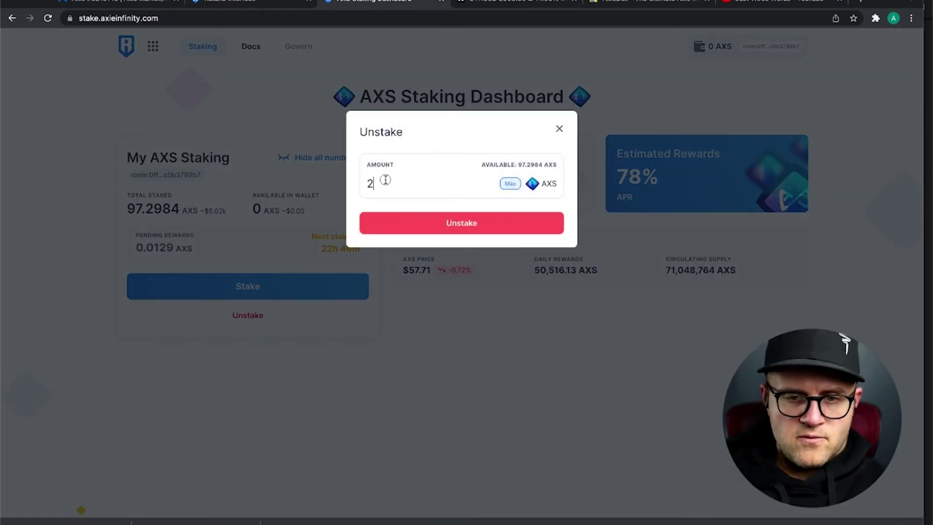
pyautogui.write('1')
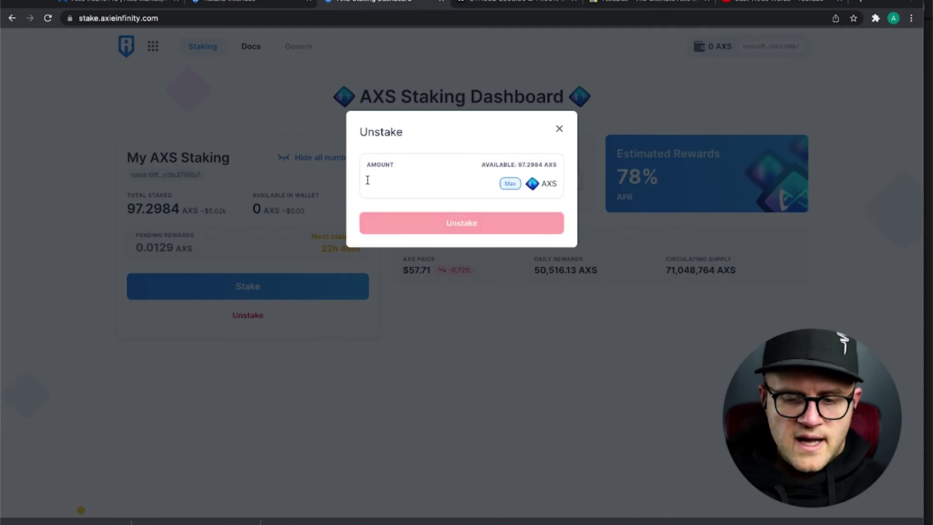
pyautogui.write('45')
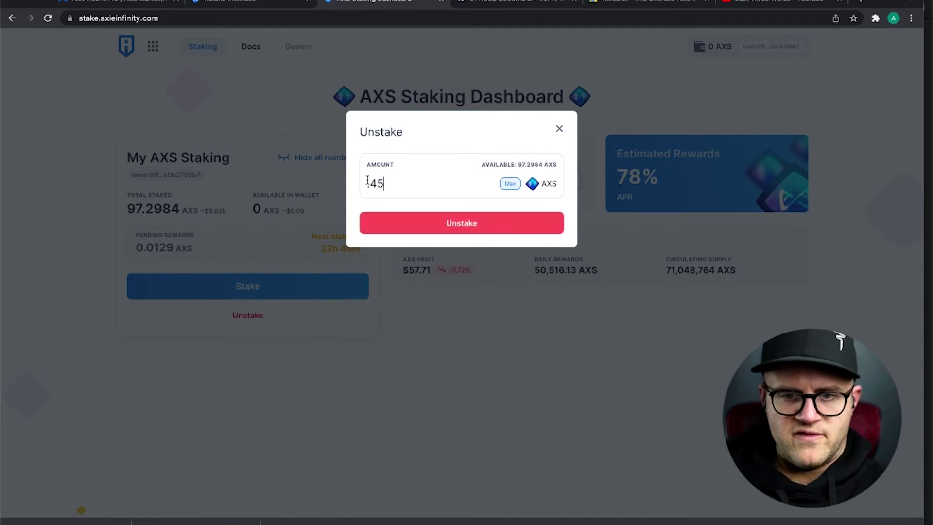
pyautogui.click(511, 184)
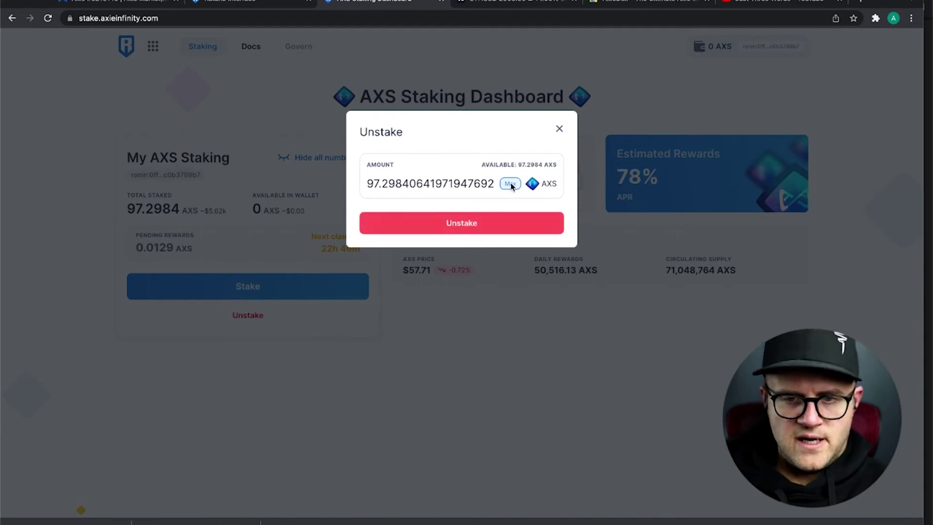
pyautogui.doubleClick(479, 186)
pyautogui.write('.5')
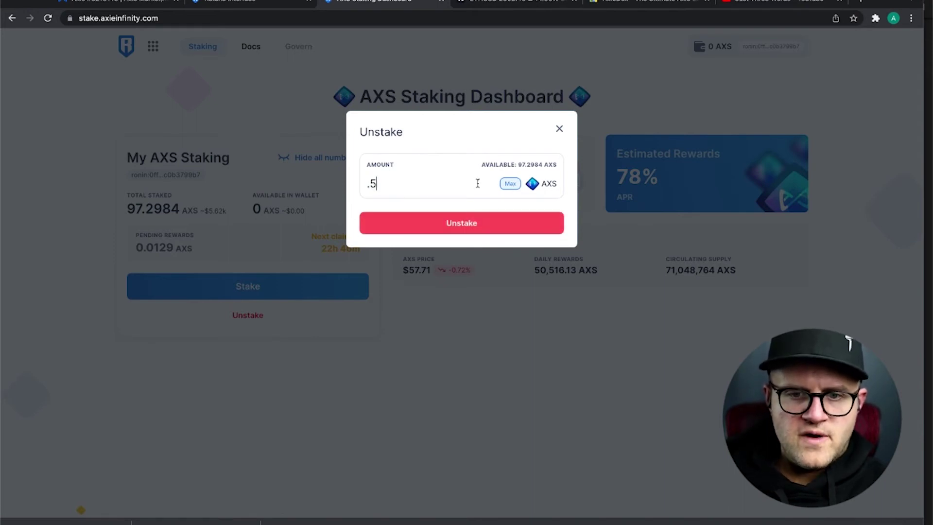
pyautogui.click(473, 224)
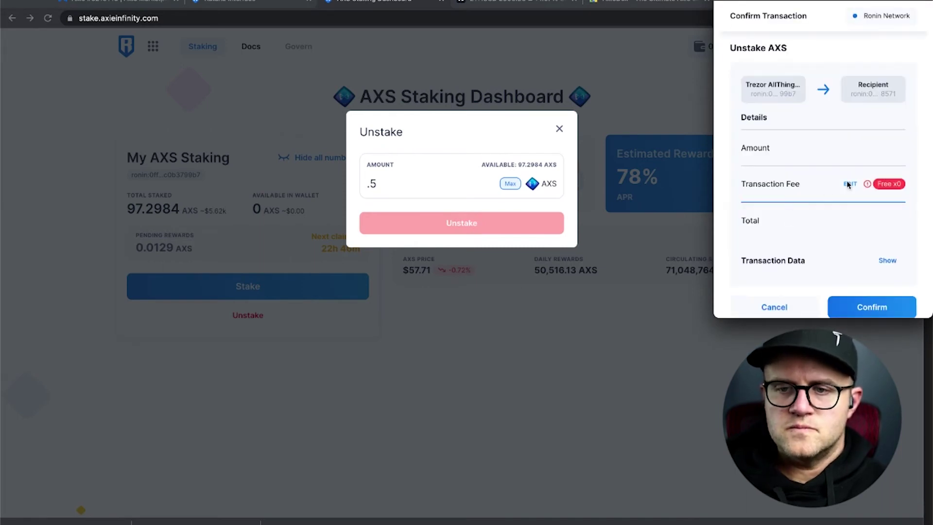
# - Set the unstake transaction fee to be paid in RON (0.0002137 RON)
pyautogui.click(850, 184)
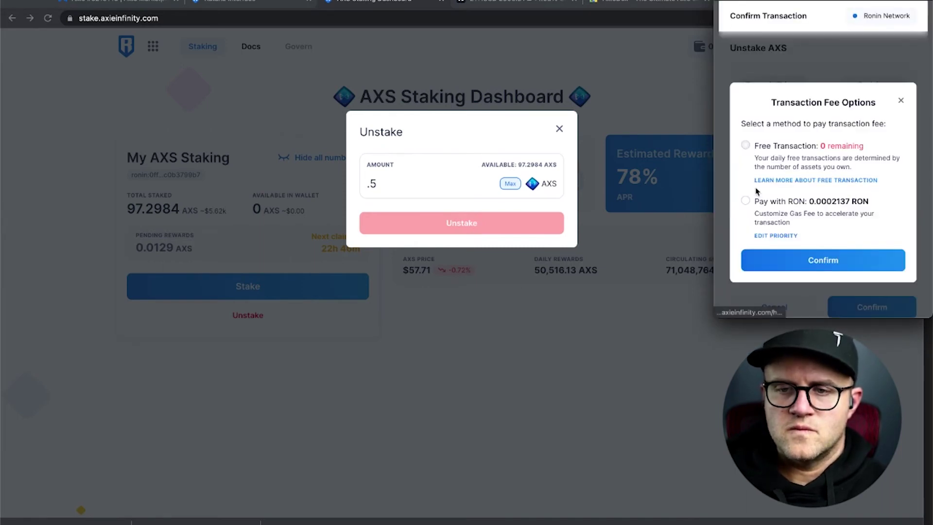
pyautogui.click(746, 200)
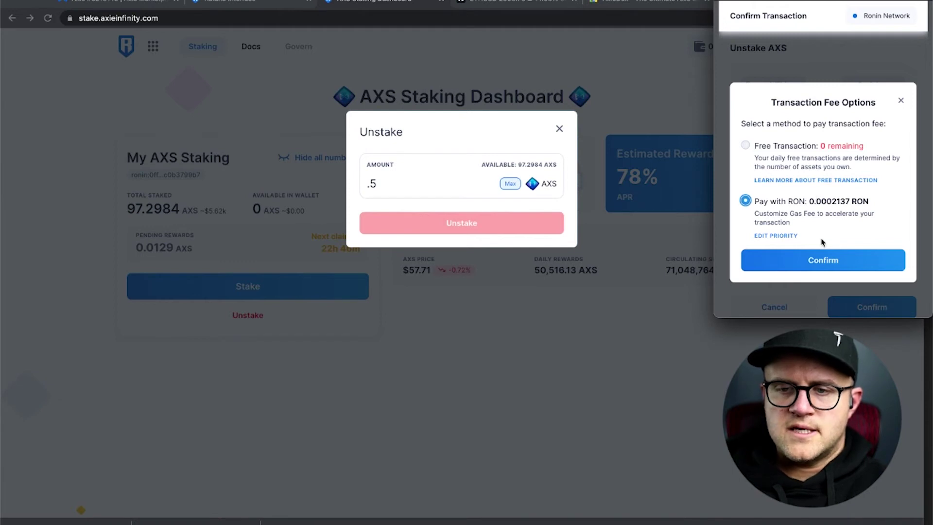
pyautogui.click(823, 259)
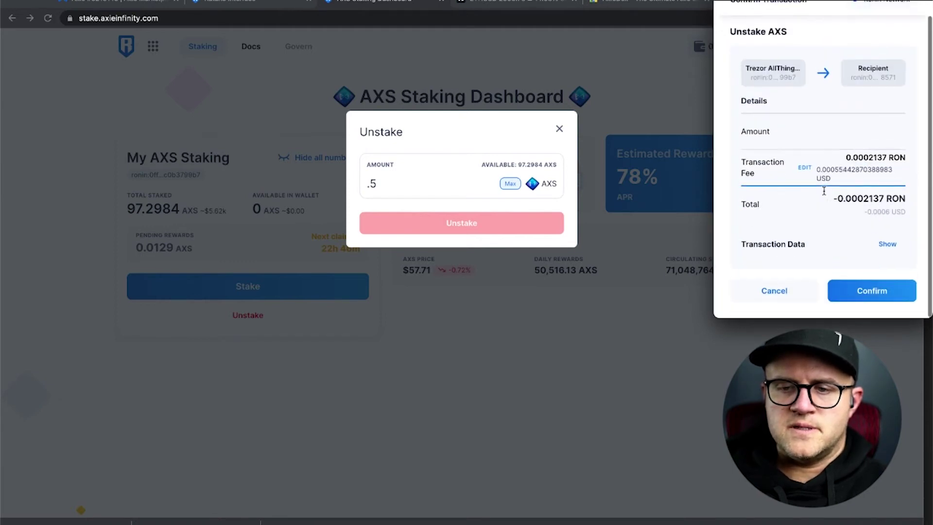
# - Confirm the 0.5 AXS unstake with the Trezor and check the pending Ronin Wallet activity
pyautogui.click(879, 290)
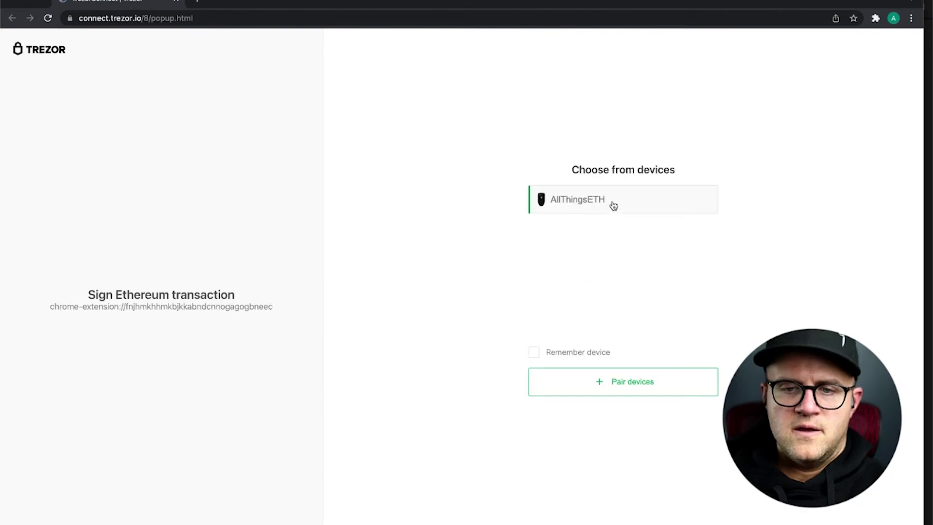
pyautogui.click(614, 206)
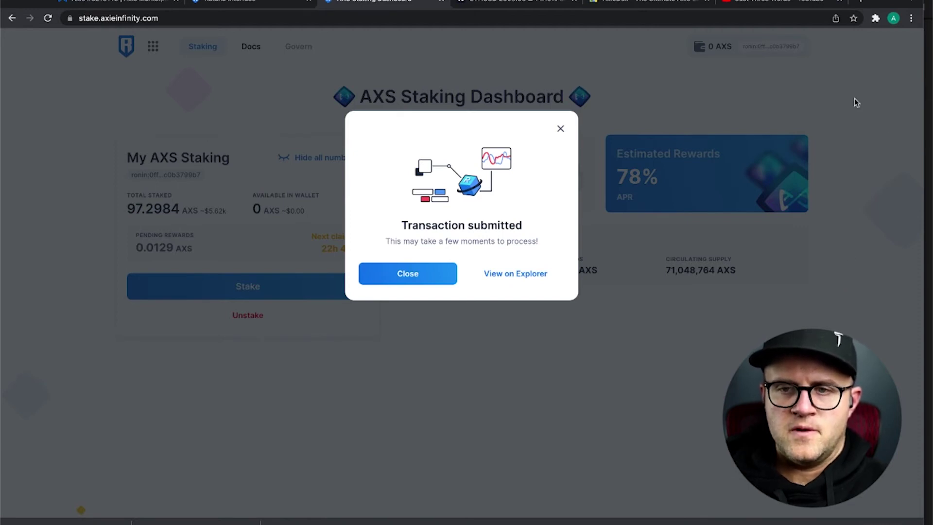
pyautogui.click(876, 18)
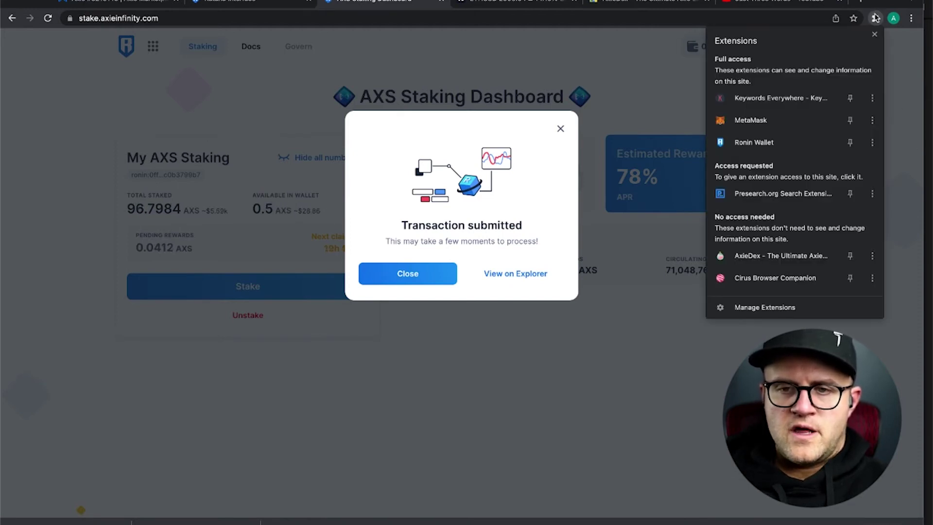
pyautogui.click(797, 149)
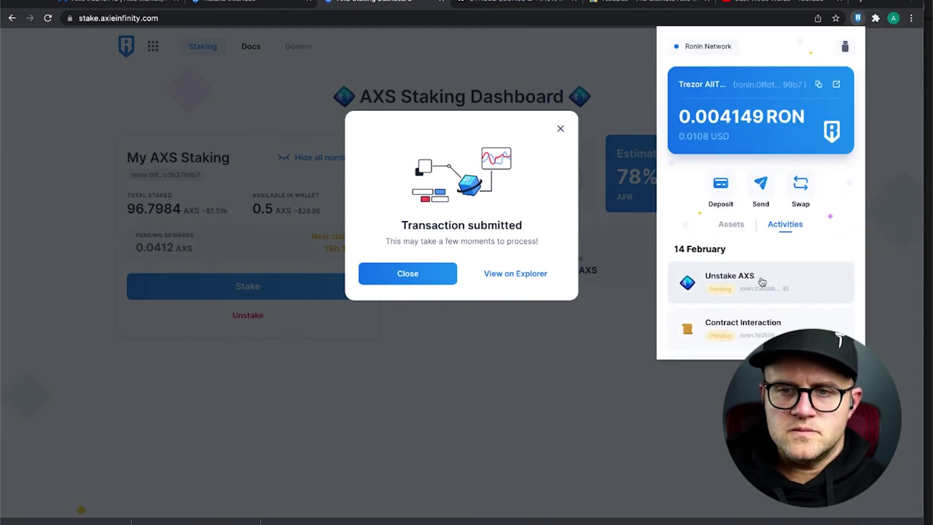
# - Close the wallet popup and submitted message, then return to Axie #6216143's marketplace page
pyautogui.click(587, 344)
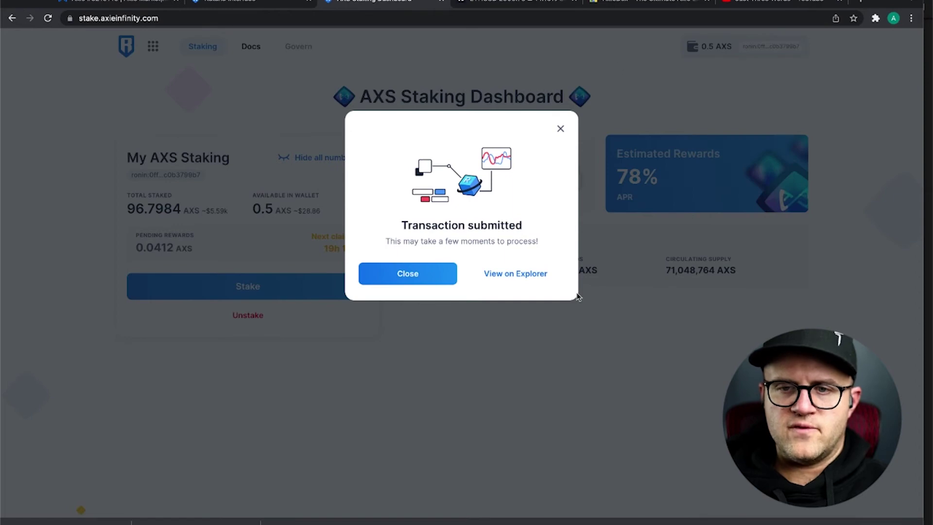
pyautogui.click(560, 128)
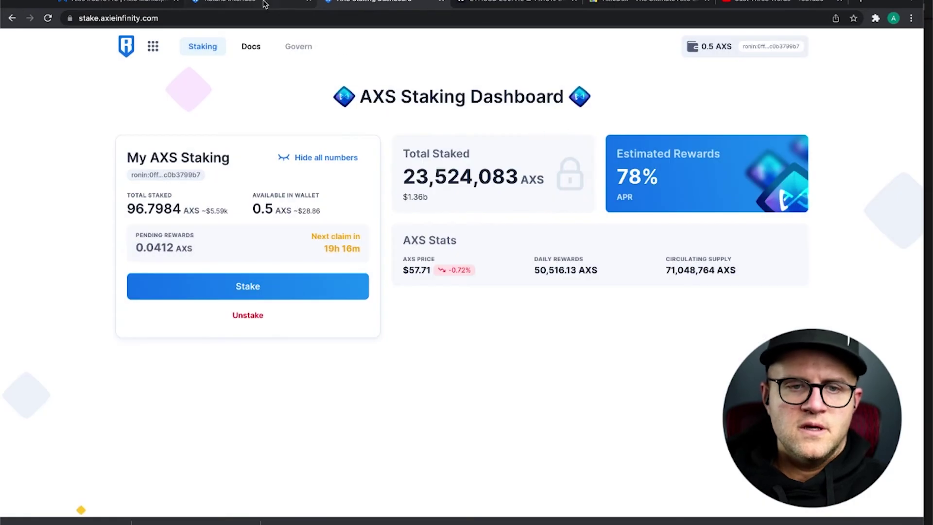
pyautogui.click(156, 2)
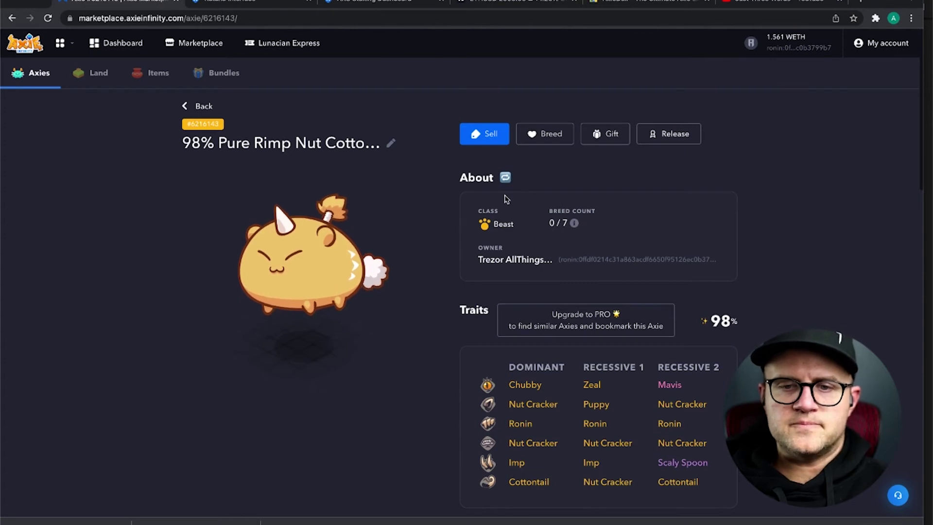
# - Begin breeding Axie #6216143, then open a new blank browser tab
pyautogui.click(556, 137)
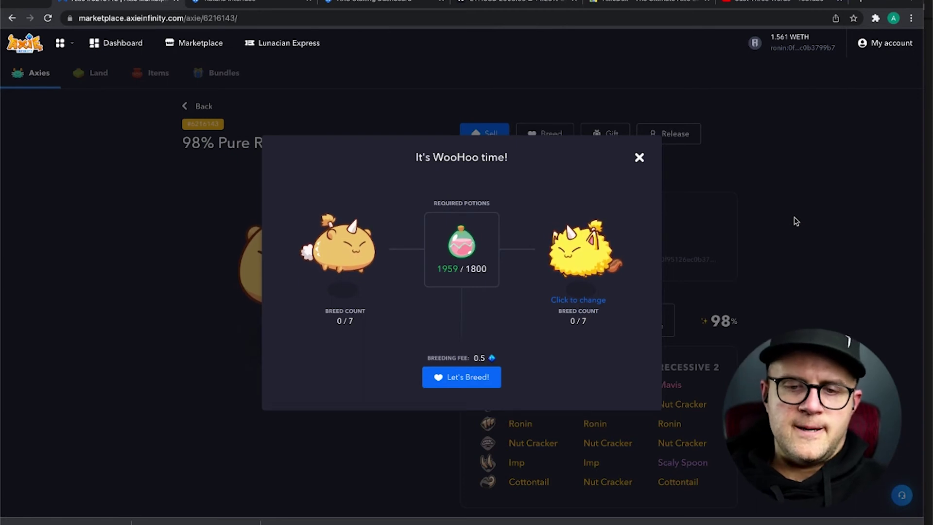
pyautogui.click(863, 4)
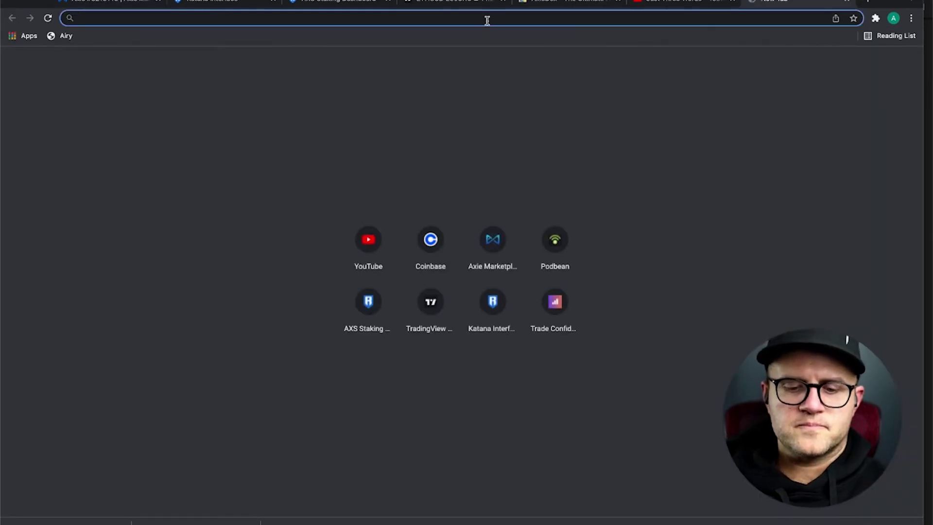
# - Search 'axie breed simulator' and open the Axie Breeding Calculator at freakitties.github.io
pyautogui.write('b')
pyautogui.press('BackSpace')
pyautogui.press('BackSpace')
pyautogui.write('axie ')
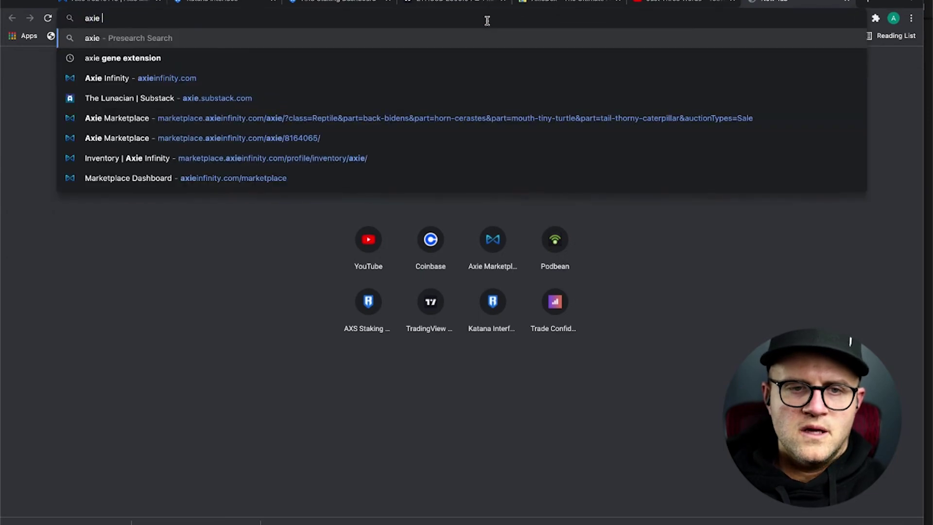
pyautogui.write('bre')
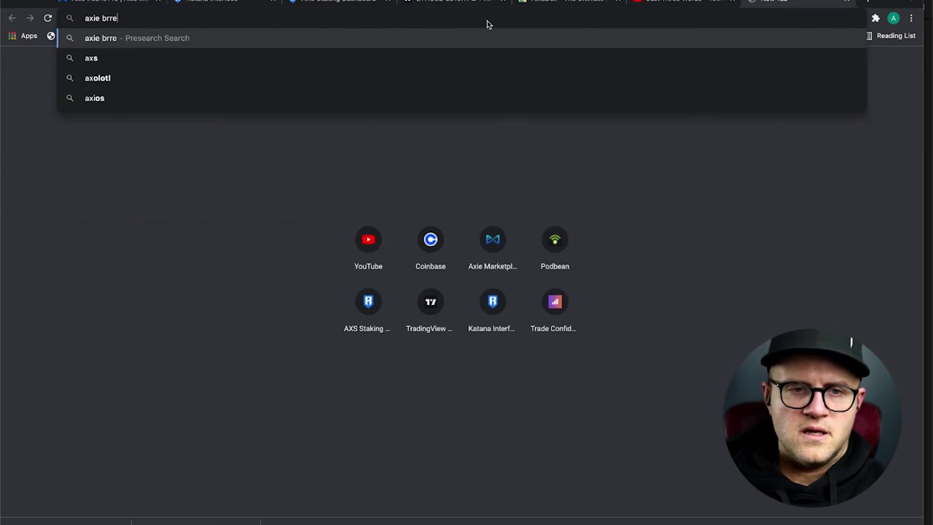
pyautogui.write('ed simul')
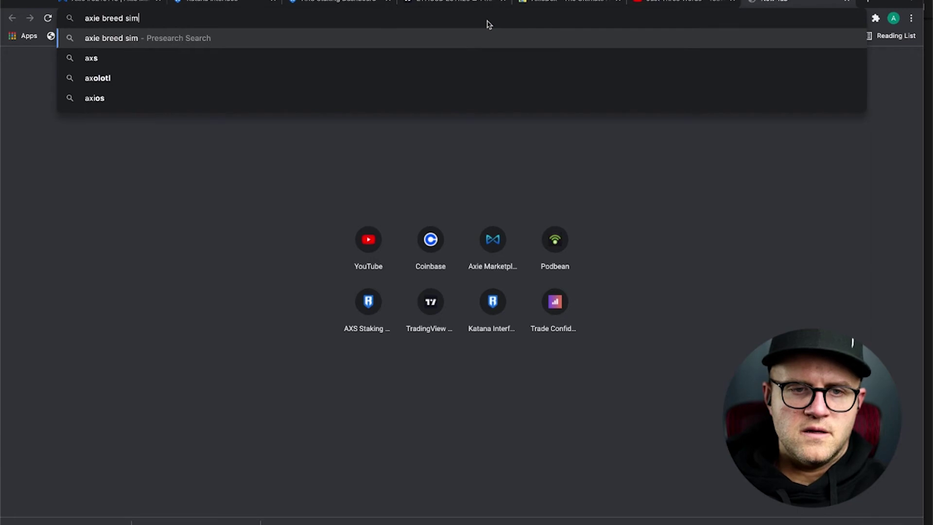
pyautogui.write('ator')
pyautogui.press('Return')
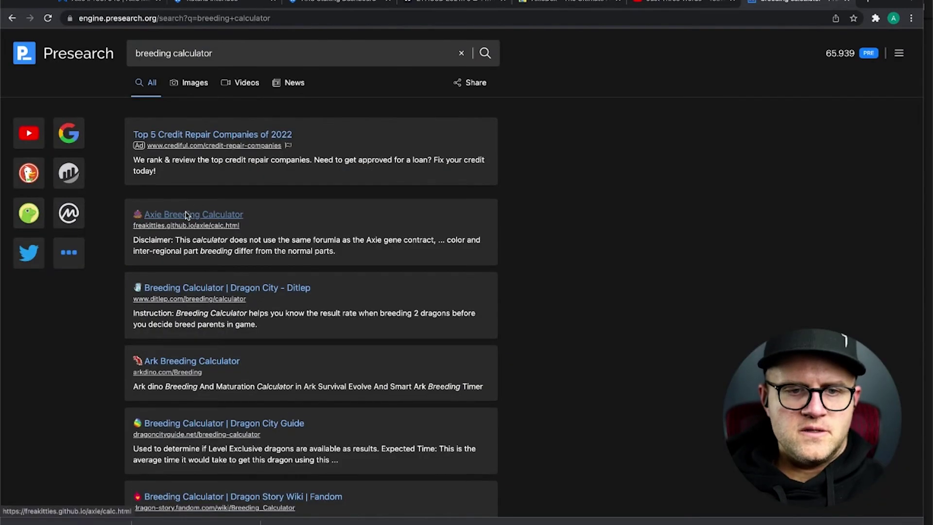
pyautogui.click(188, 216)
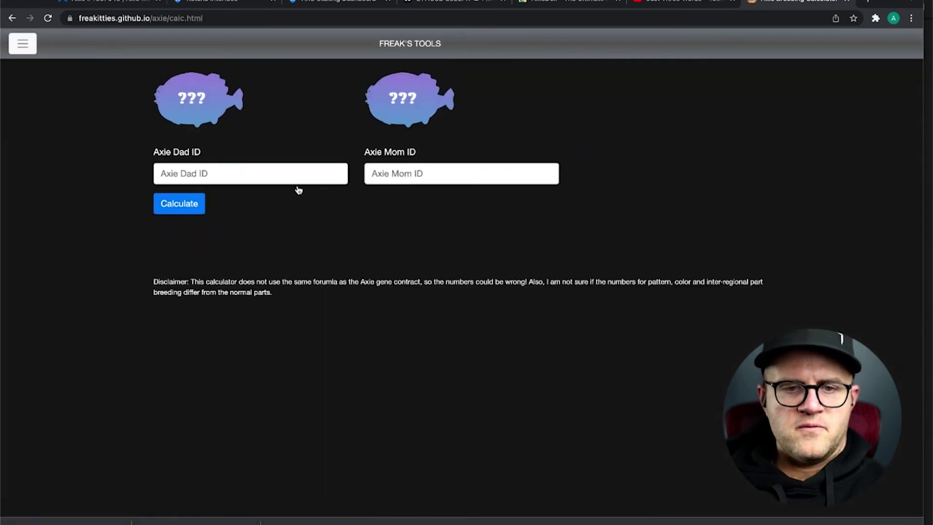
# - Paste dad Axie ID 4667649 from the marketplace into the Axie Dad ID field
pyautogui.click(261, 175)
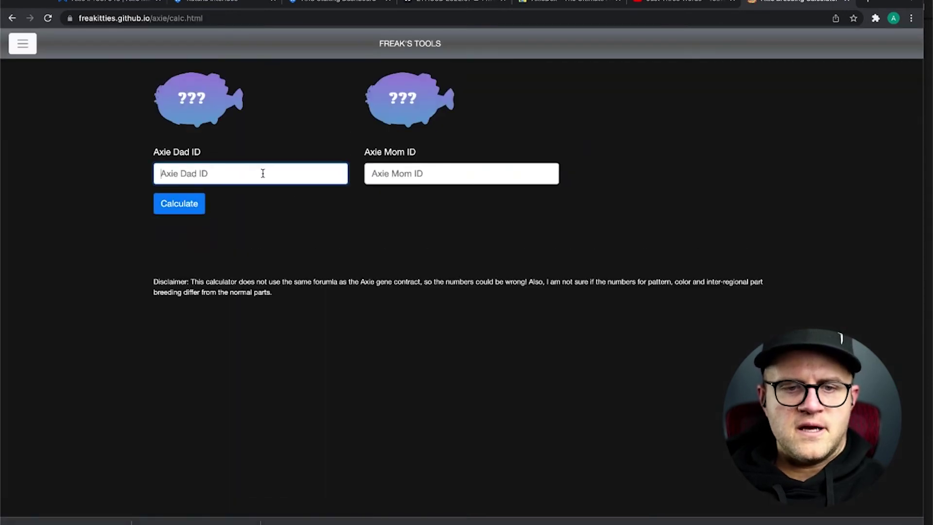
pyautogui.moveTo(75, 265)
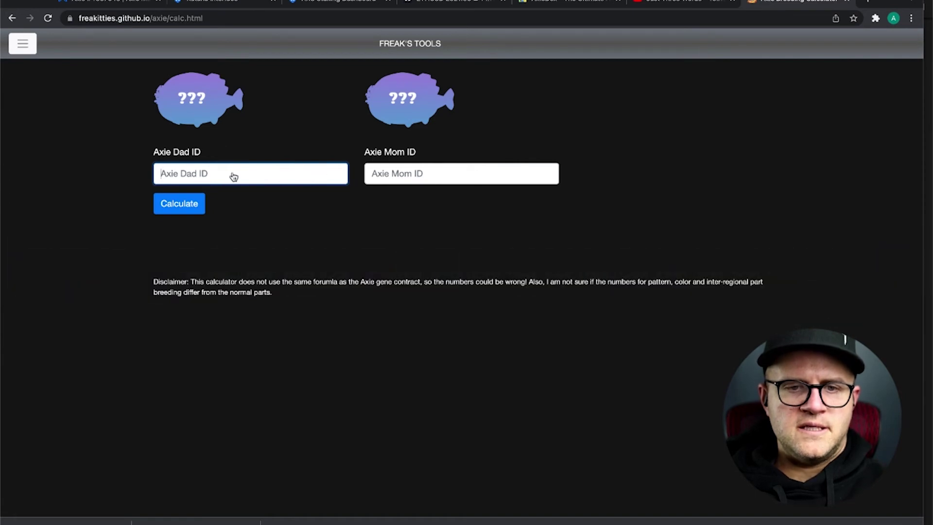
pyautogui.click(90, 3)
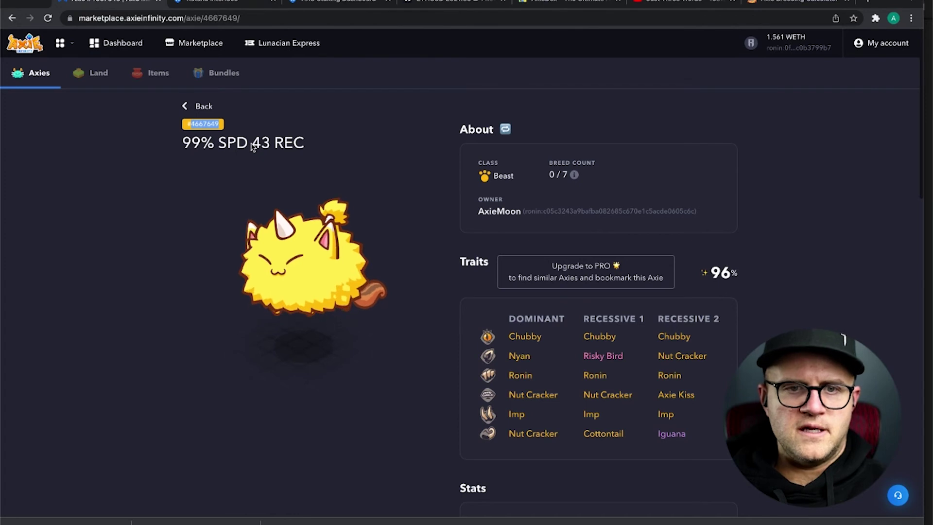
pyautogui.click(803, 3)
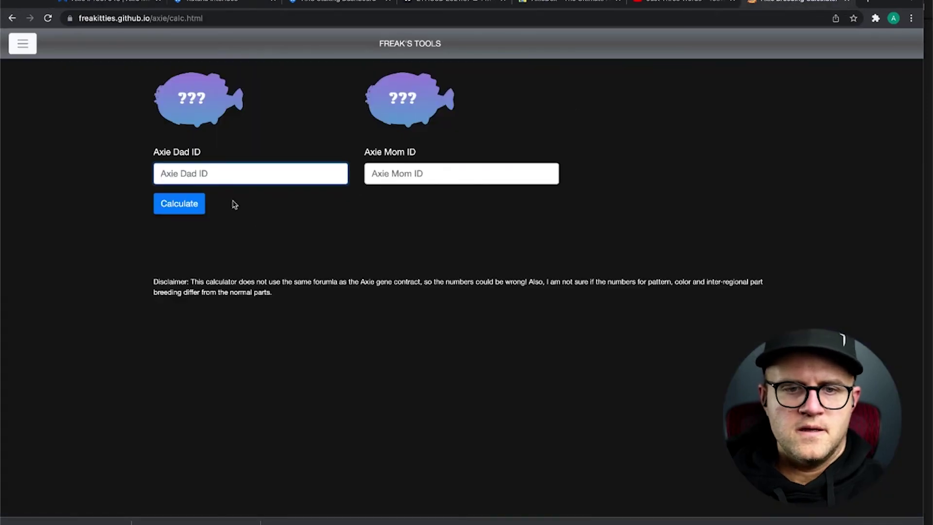
pyautogui.write('4667649')
# - Copy mom Axie ID 6216143 from the inventory and paste it into Axie Mom ID
pyautogui.click(402, 174)
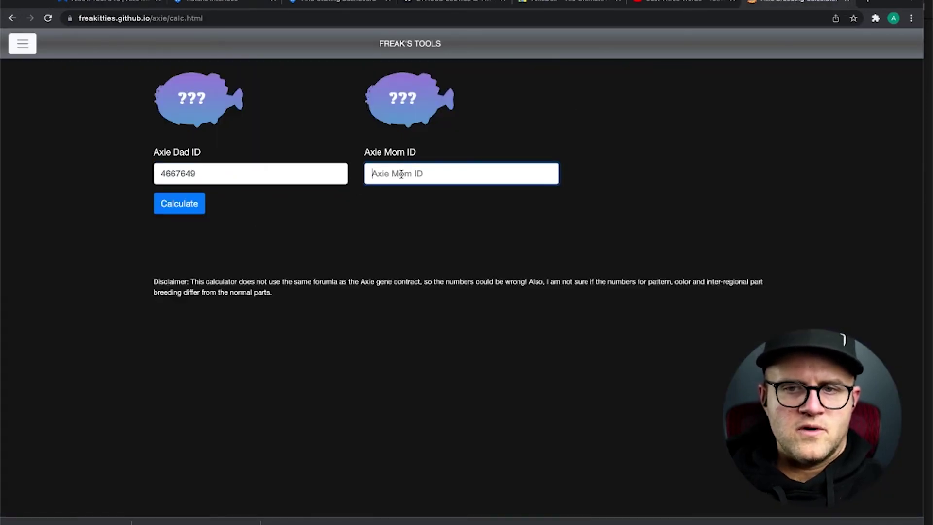
pyautogui.click(126, 3)
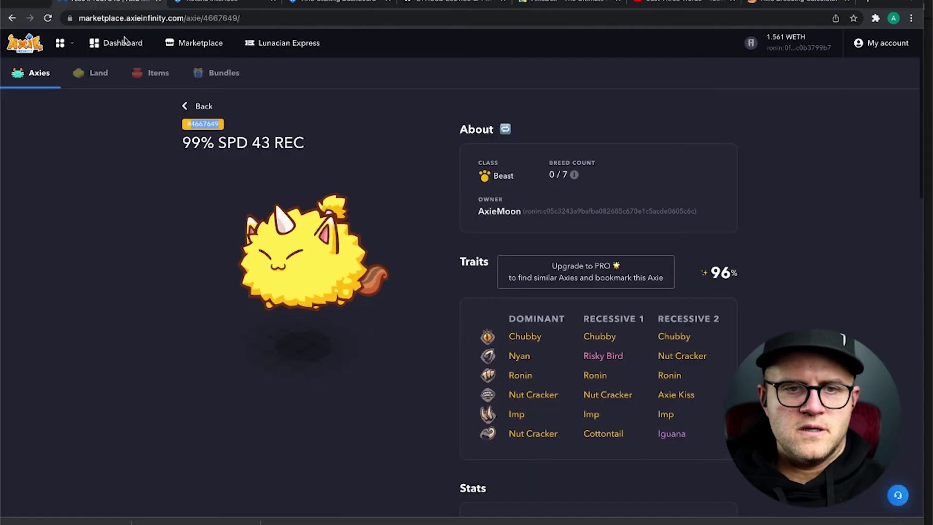
pyautogui.click(197, 106)
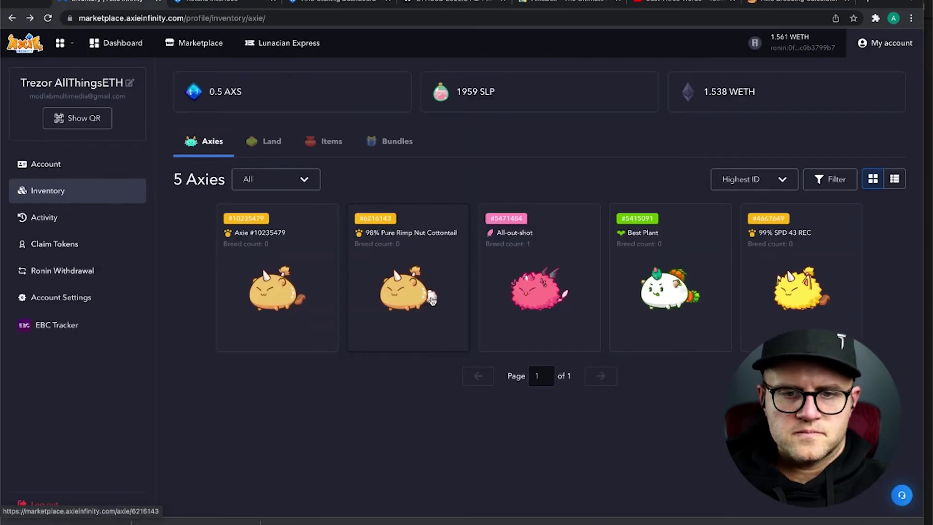
pyautogui.click(431, 298)
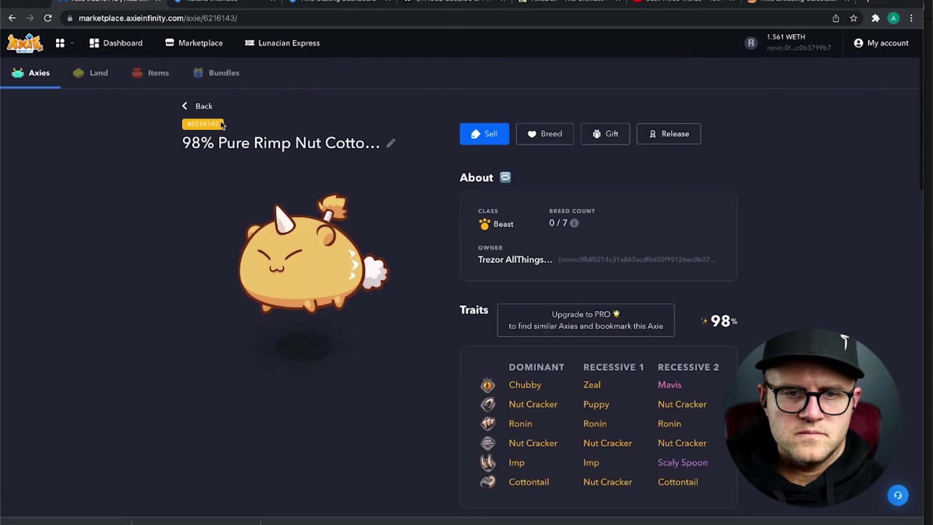
pyautogui.doubleClick(193, 124)
pyautogui.hotkey('ctrl', 'c')
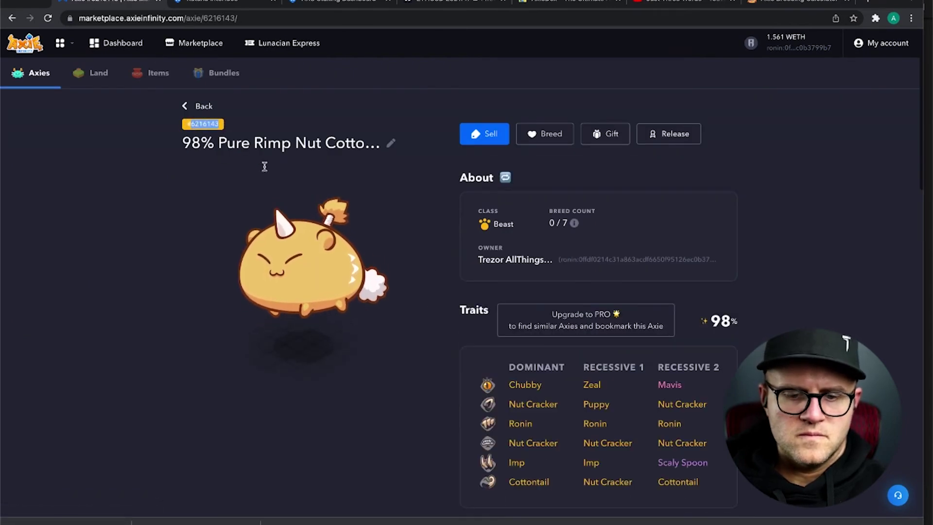
pyautogui.hotkey('ctrl', 'shift', 'Tab')
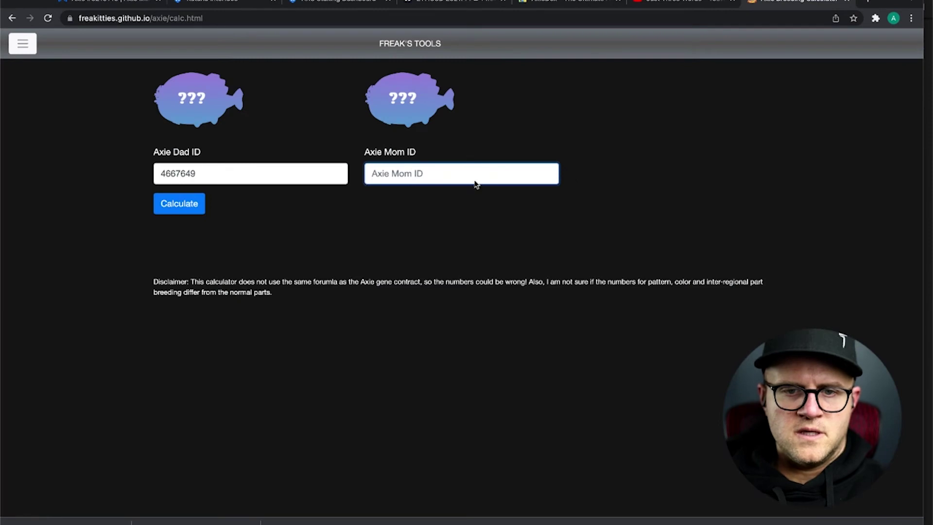
pyautogui.hotkey('ctrl', 'v')
# - Calculate odds for dad 4667649 and mom 6216143 and scroll through every body-part, pattern and colour card
pyautogui.click(169, 207)
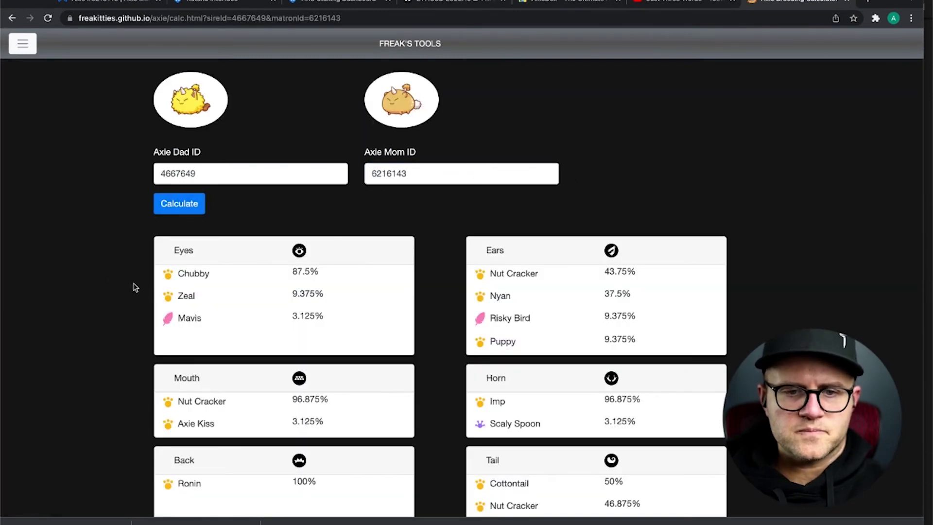
pyautogui.scroll(-3, 135, 288)
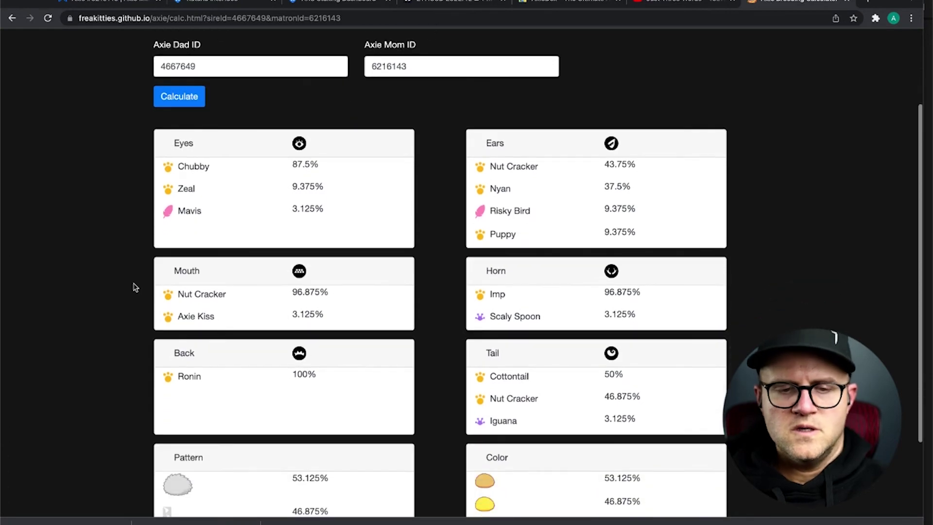
pyautogui.scroll(-2, 135, 287)
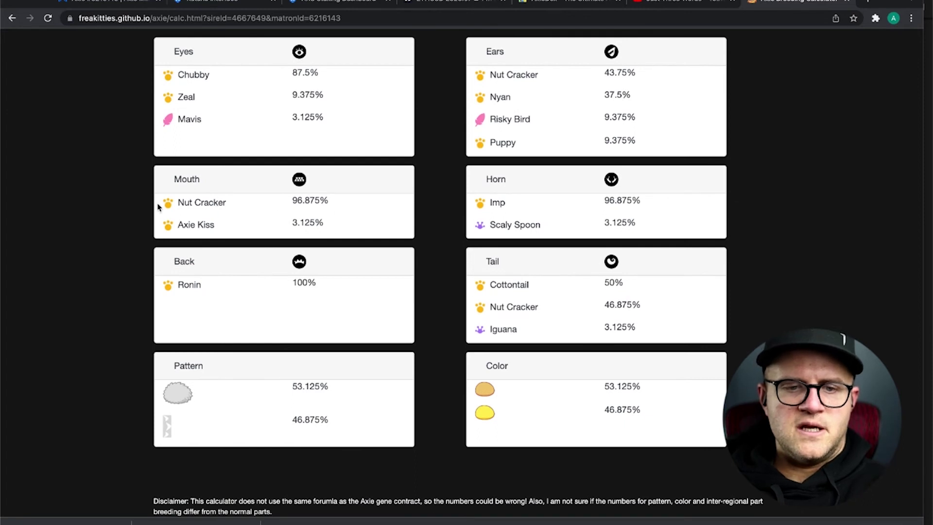
pyautogui.scroll(-1, 245, 233)
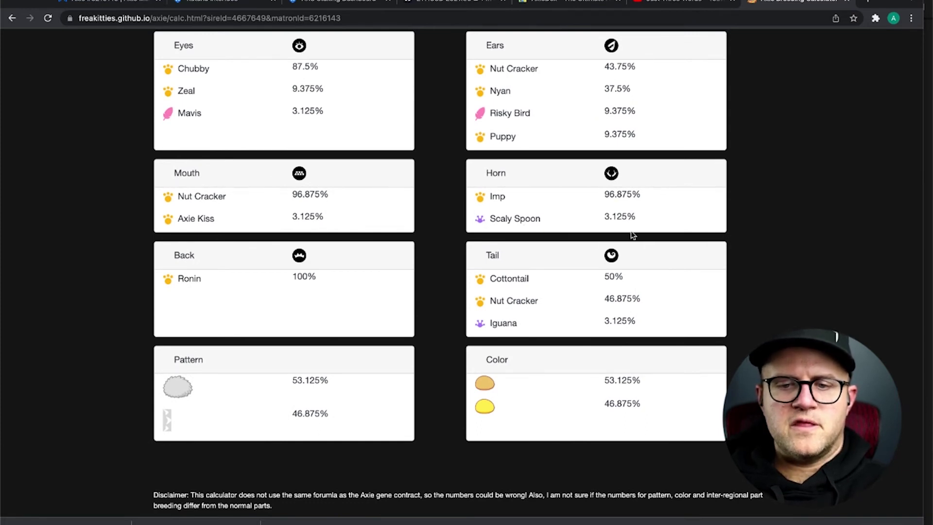
pyautogui.scroll(-1, 536, 238)
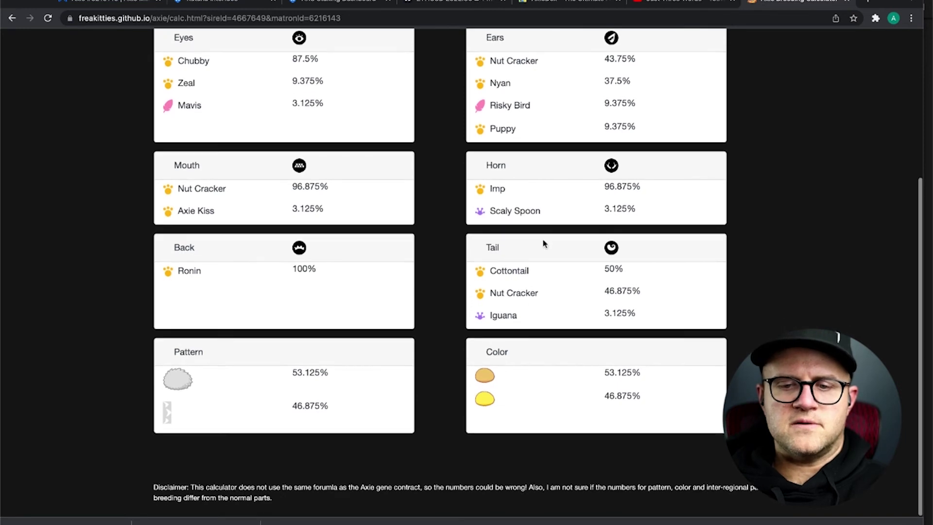
pyautogui.scroll(1, 561, 282)
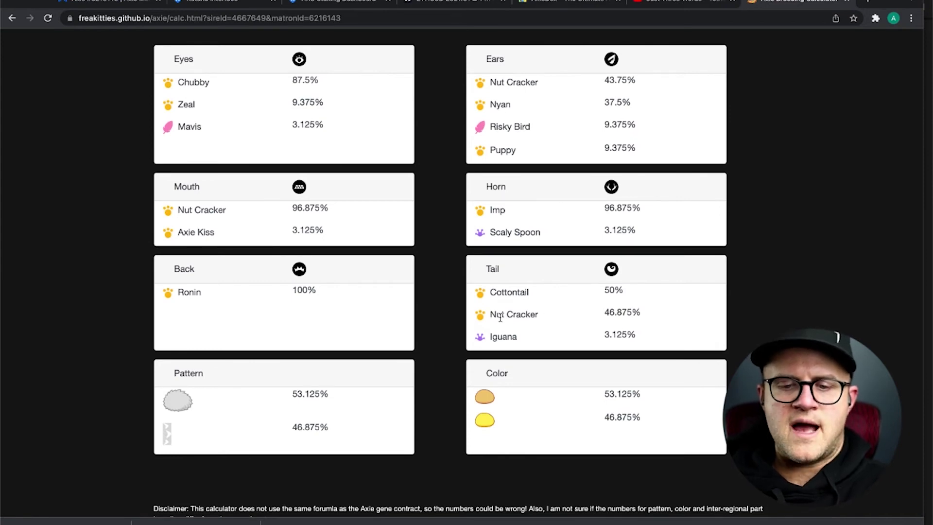
pyautogui.scroll(1, 500, 317)
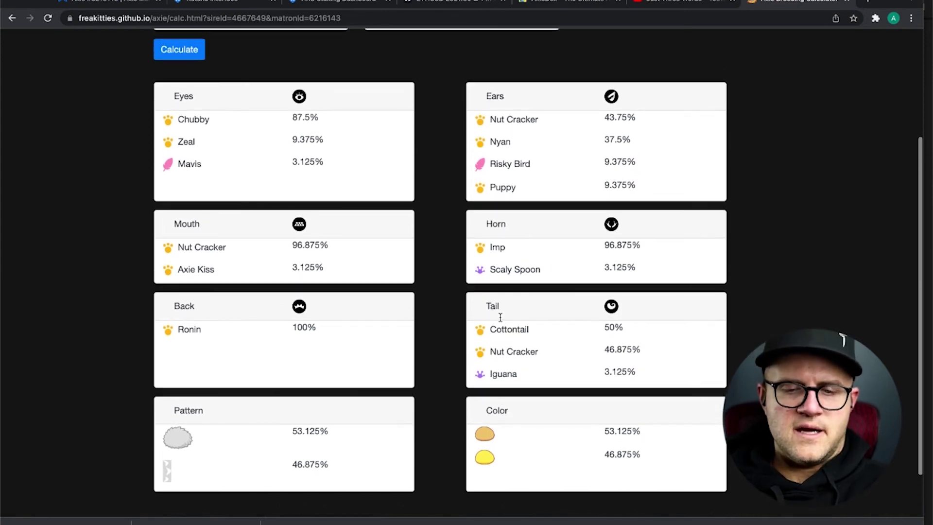
pyautogui.scroll(1, 500, 317)
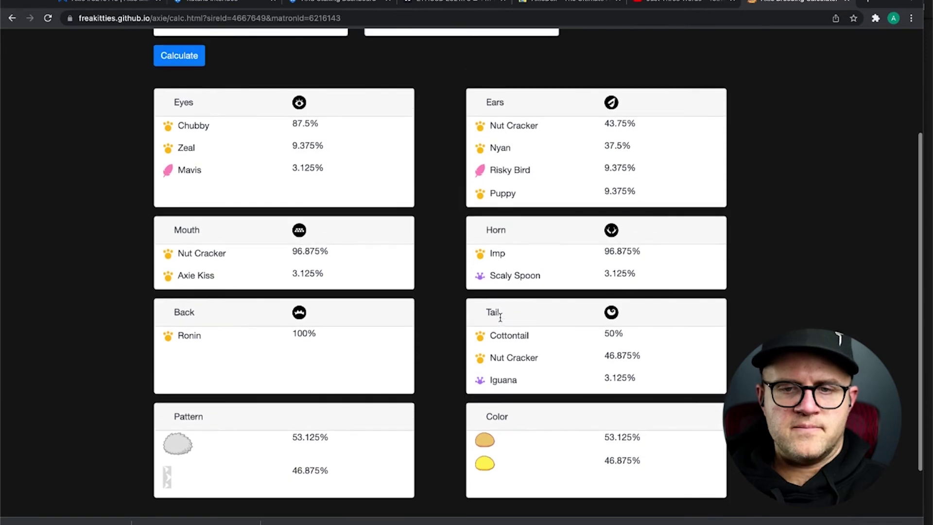
pyautogui.scroll(-1, 505, 314)
pyautogui.scroll(1, 578, 229)
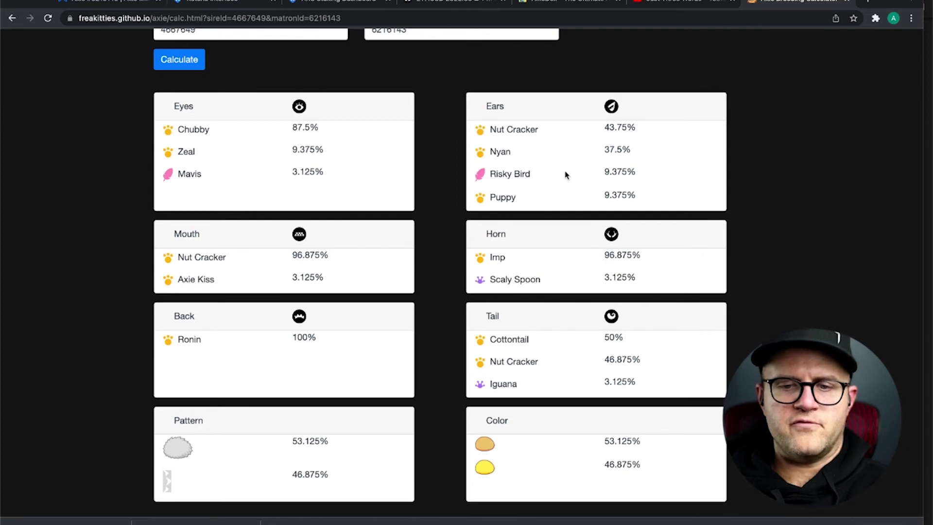
pyautogui.scroll(-1, 553, 150)
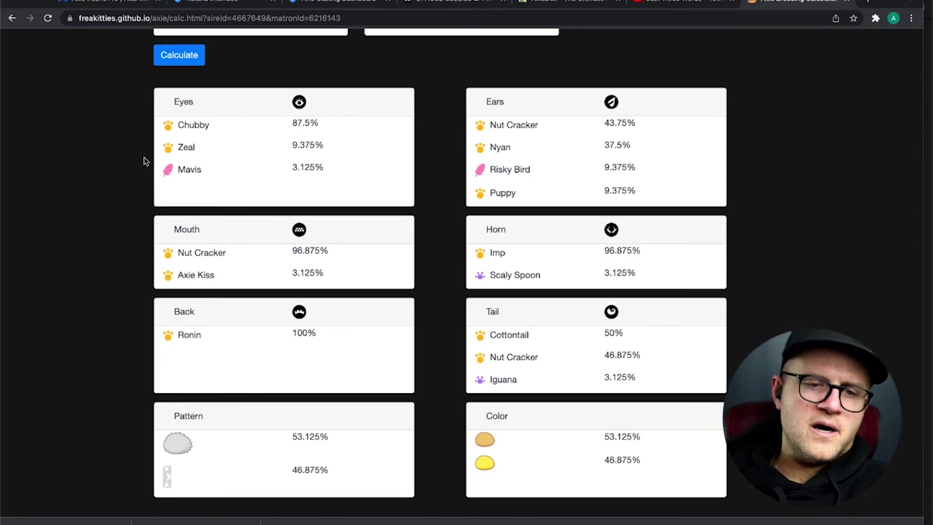
pyautogui.scroll(2, 330, 182)
pyautogui.scroll(-2, 330, 182)
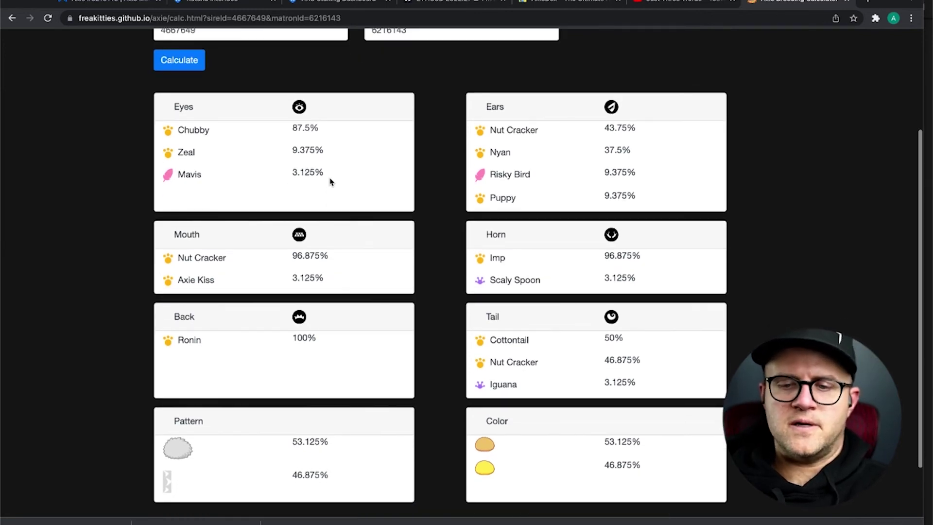
pyautogui.scroll(2, 330, 182)
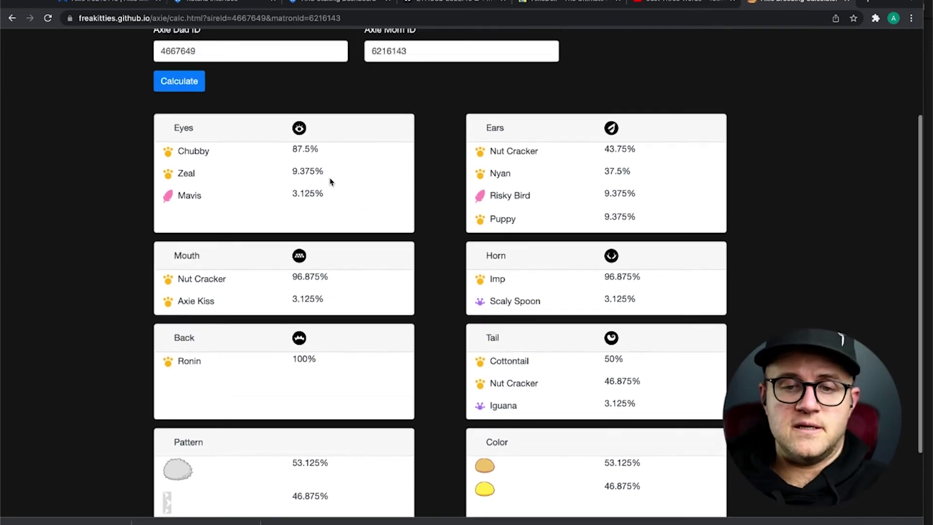
pyautogui.scroll(-3, 330, 182)
pyautogui.scroll(-1, 330, 182)
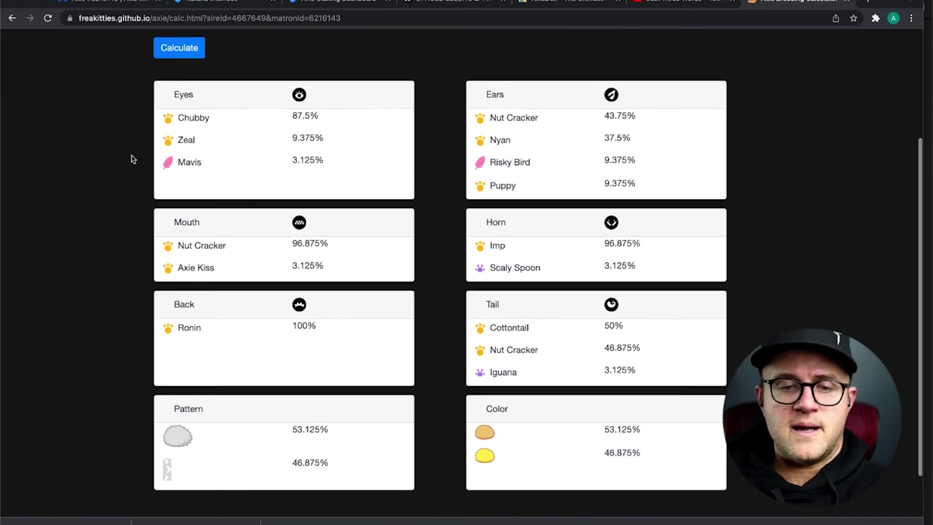
pyautogui.scroll(1, 133, 158)
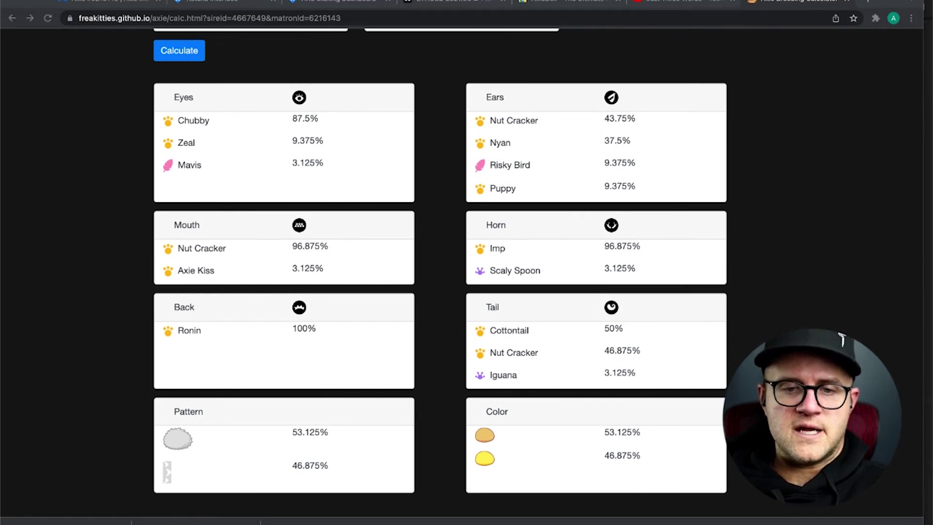
pyautogui.click(400, 39)
# - Choose yellow Axie #4667649 as mate for Axie #6216143 and launch breeding (1959/1800 potions)
pyautogui.click(105, 3)
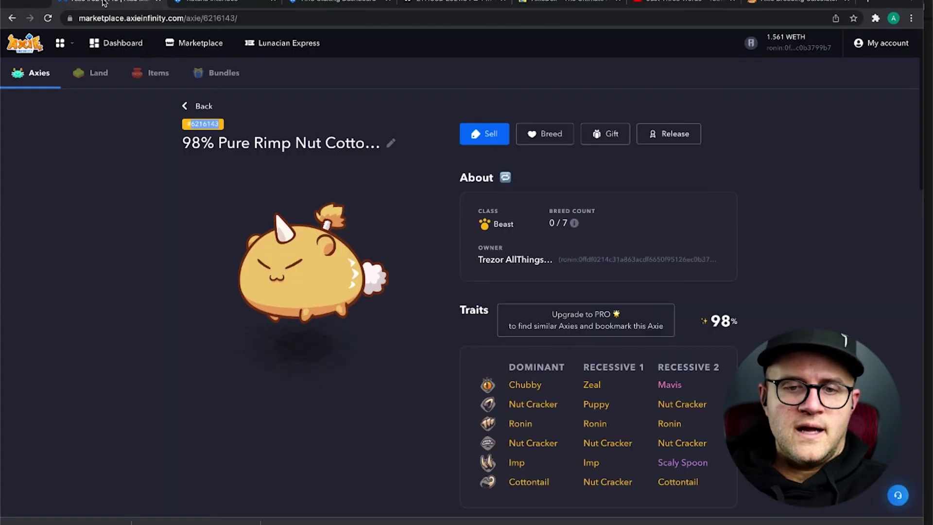
pyautogui.click(599, 140)
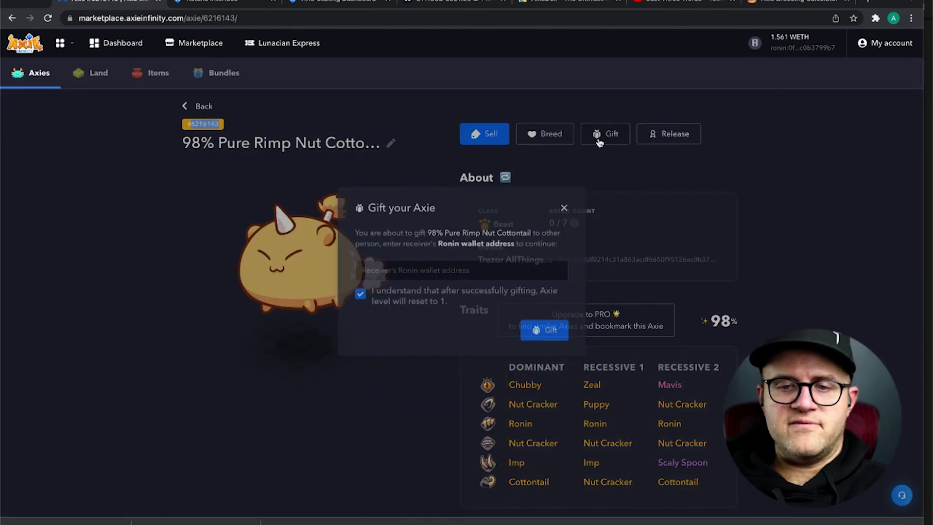
pyautogui.click(567, 207)
pyautogui.click(554, 141)
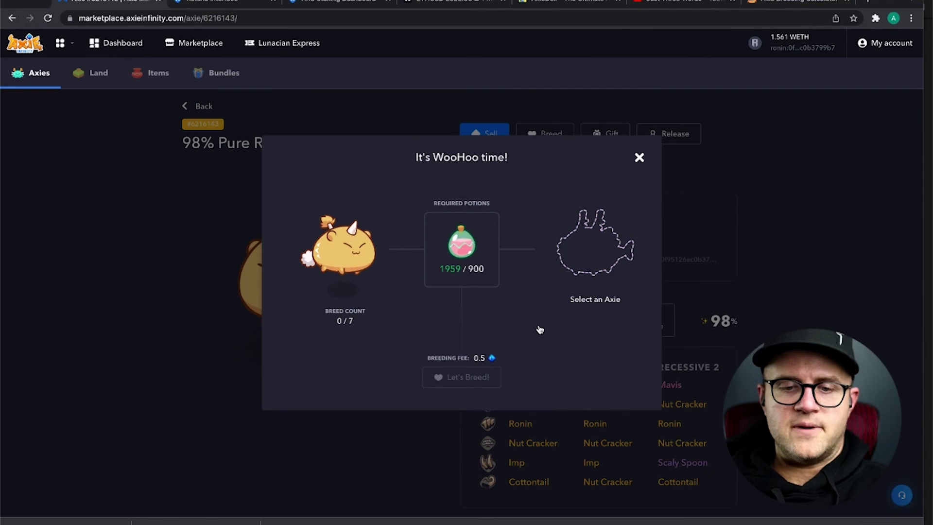
pyautogui.click(596, 255)
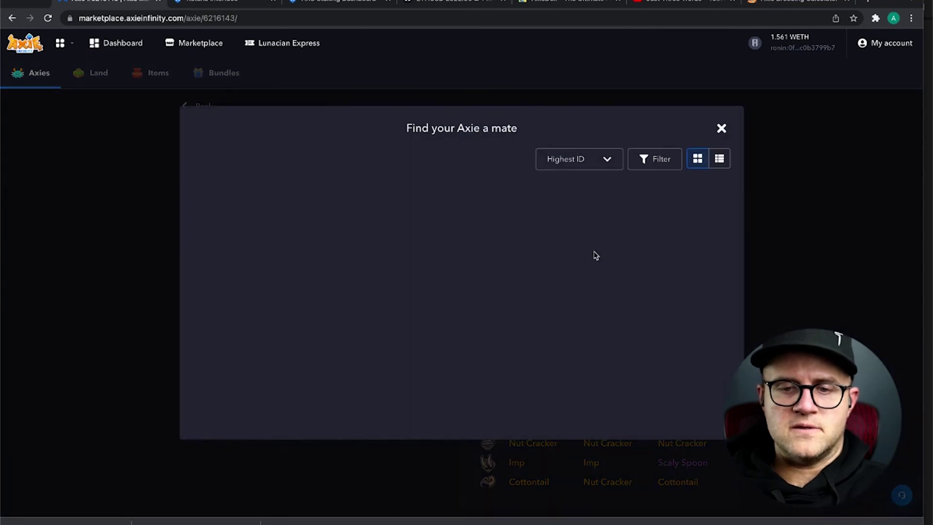
pyautogui.click(635, 276)
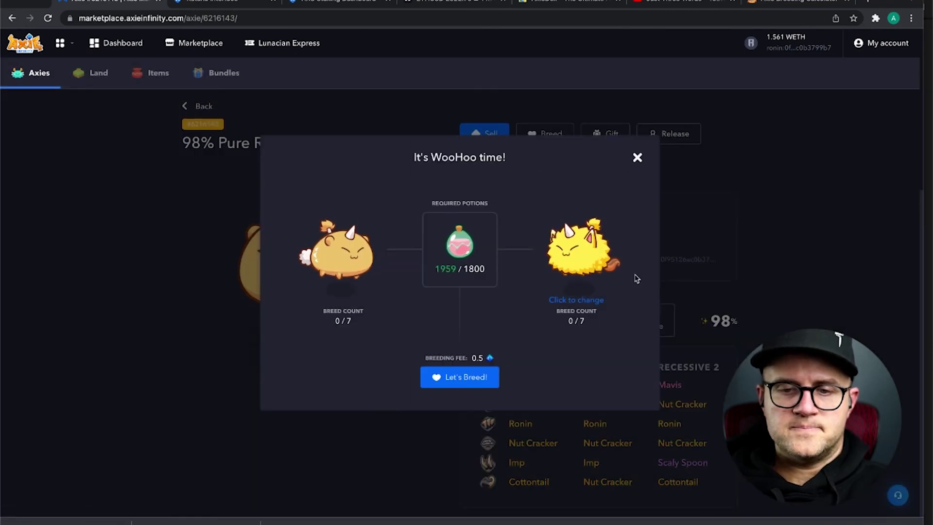
pyautogui.click(481, 379)
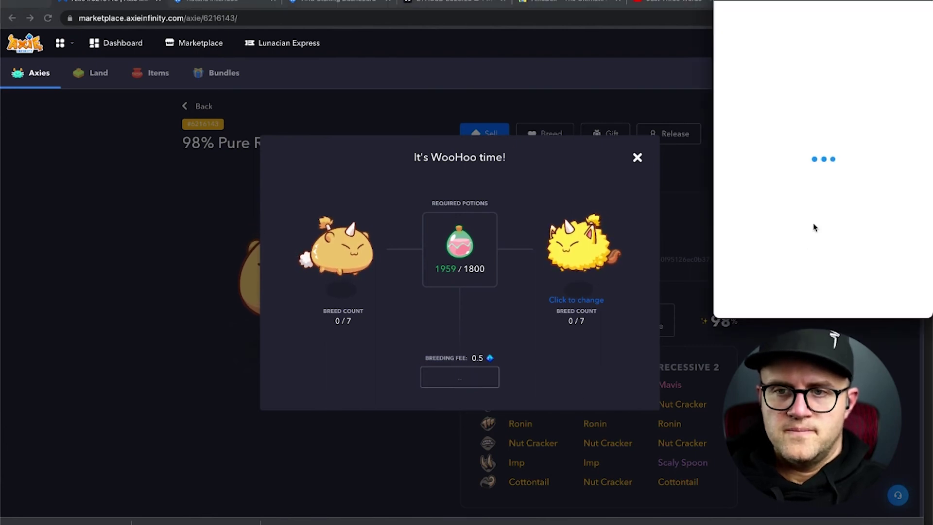
# - Approve the 0.5 AXS and 1,800 SLP breeding transaction with the fee paid in RON, then view Activities
pyautogui.scroll(-1, 827, 127)
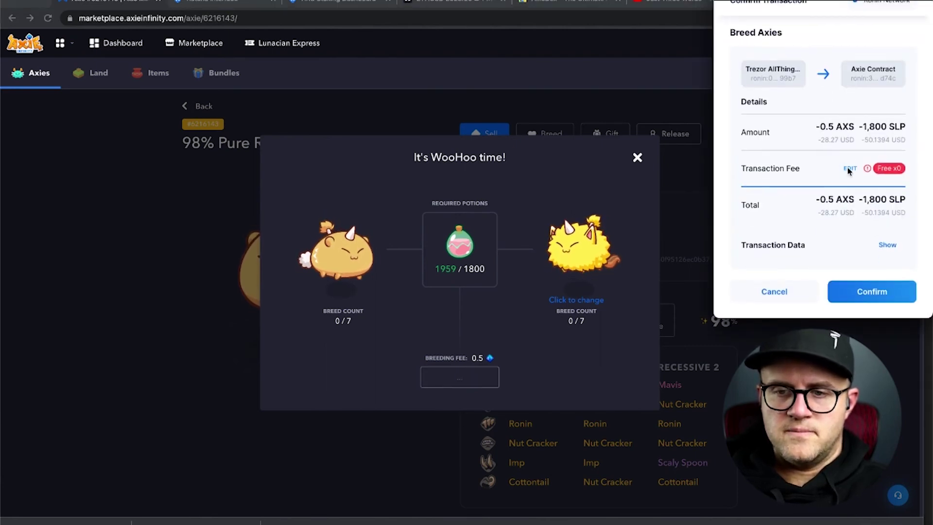
pyautogui.click(851, 168)
pyautogui.click(747, 201)
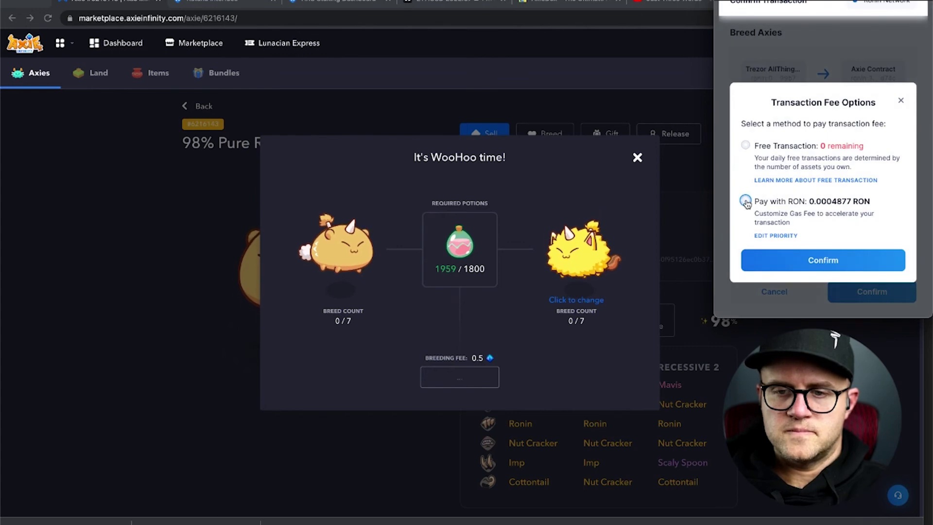
pyautogui.click(803, 260)
pyautogui.click(871, 290)
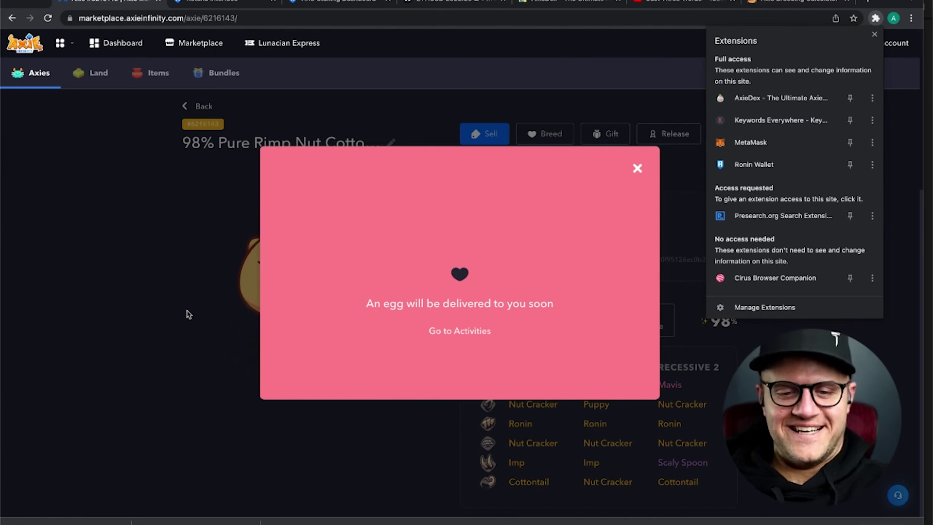
pyautogui.click(473, 332)
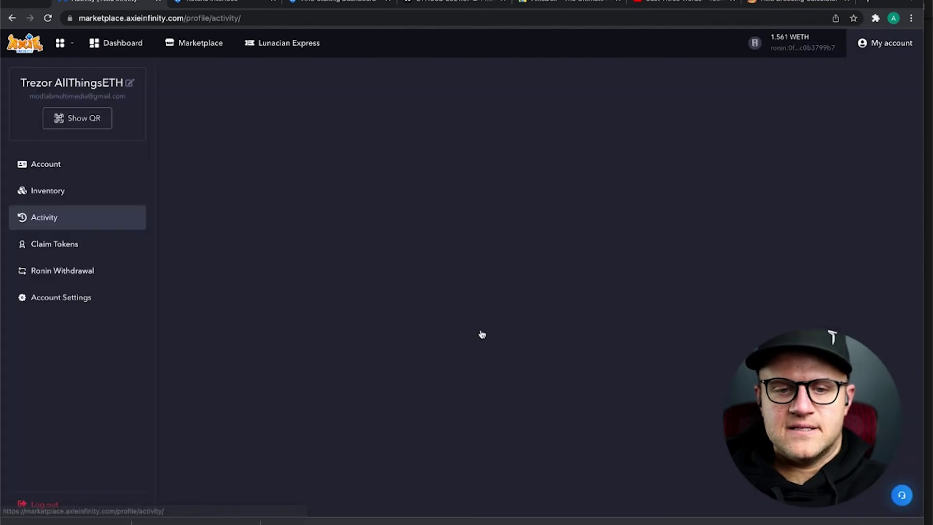
# - Check the Axie inventory, now at 159 SLP, with Breed Axies (−0.5 AXS) pending in Ronin Wallet
pyautogui.click(37, 190)
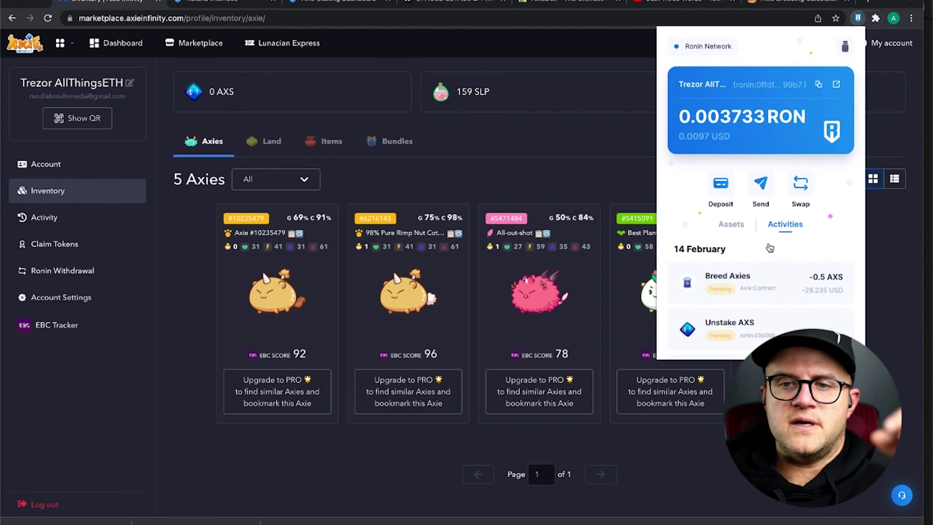
pyautogui.press('super+space')
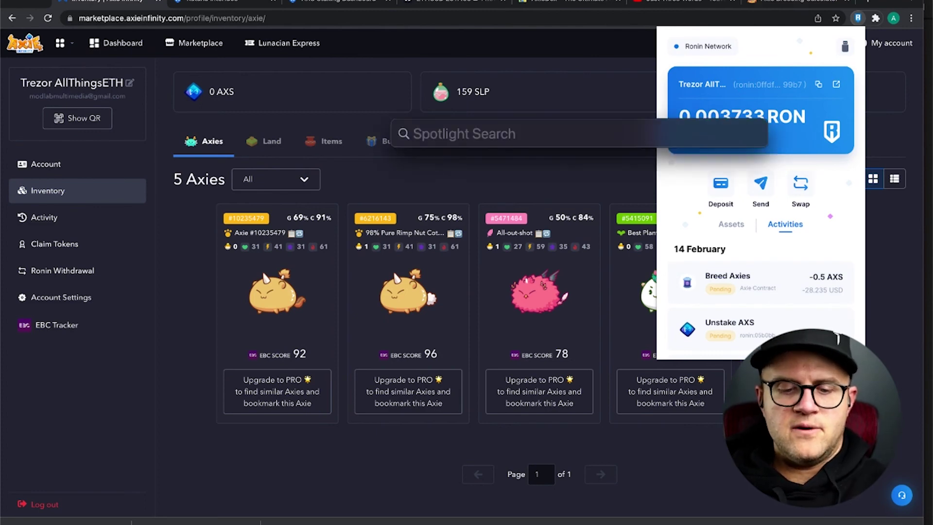
# - Calculate 1800*.027 = 48.6 in Spotlight, then enter 48.6+28.23 for the total
pyautogui.write('1800')
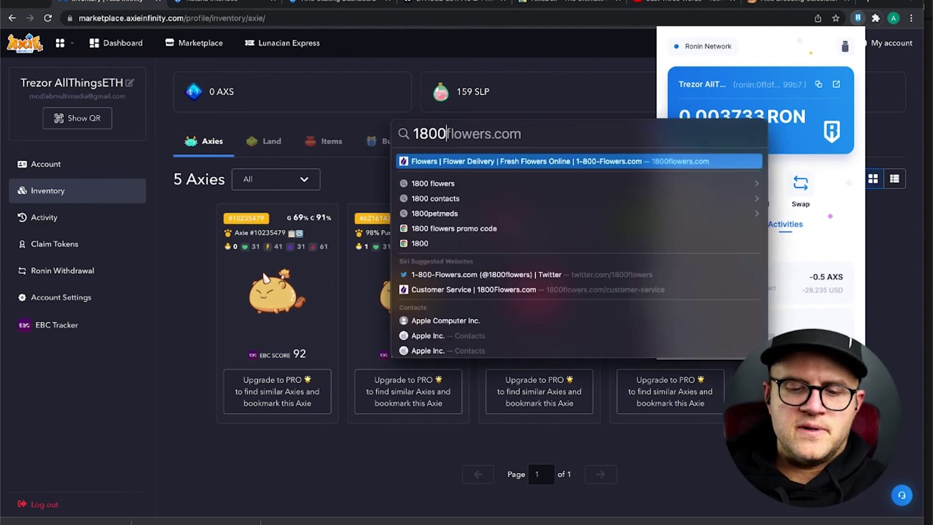
pyautogui.write('*')
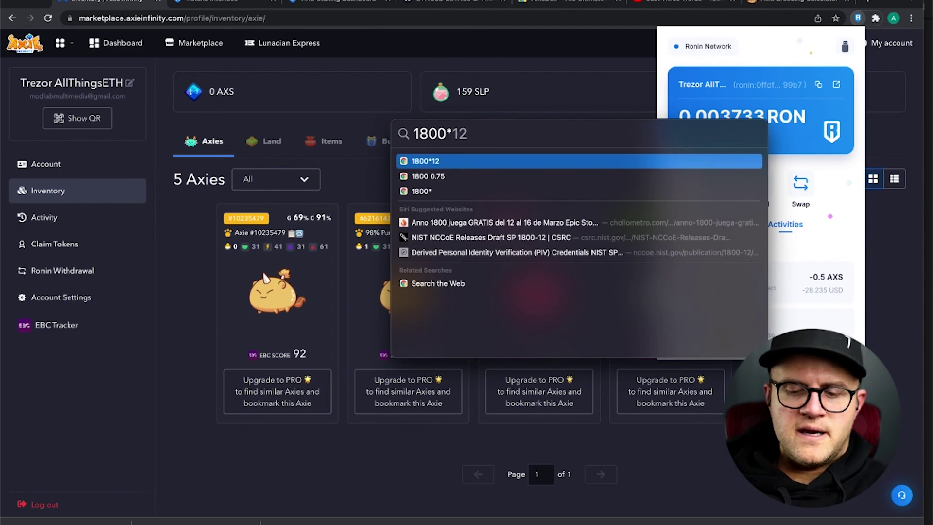
pyautogui.write('.0')
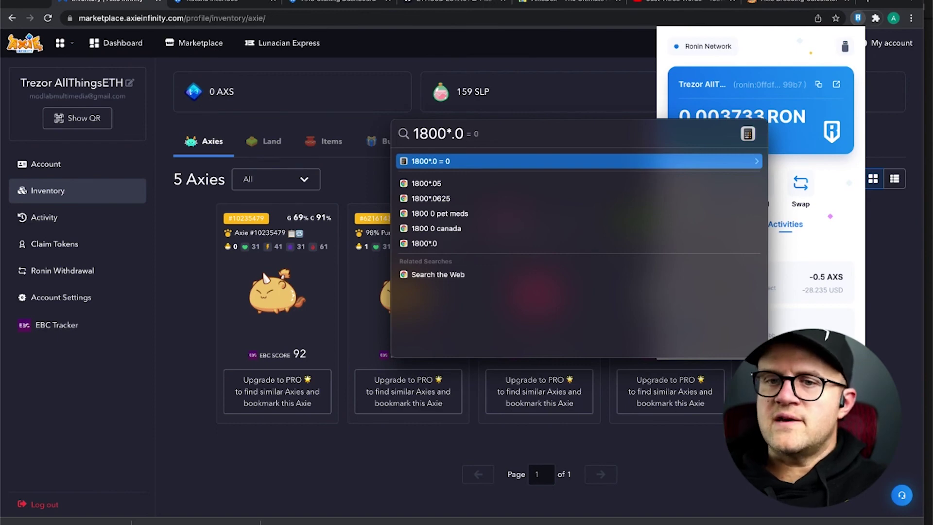
pyautogui.write('27')
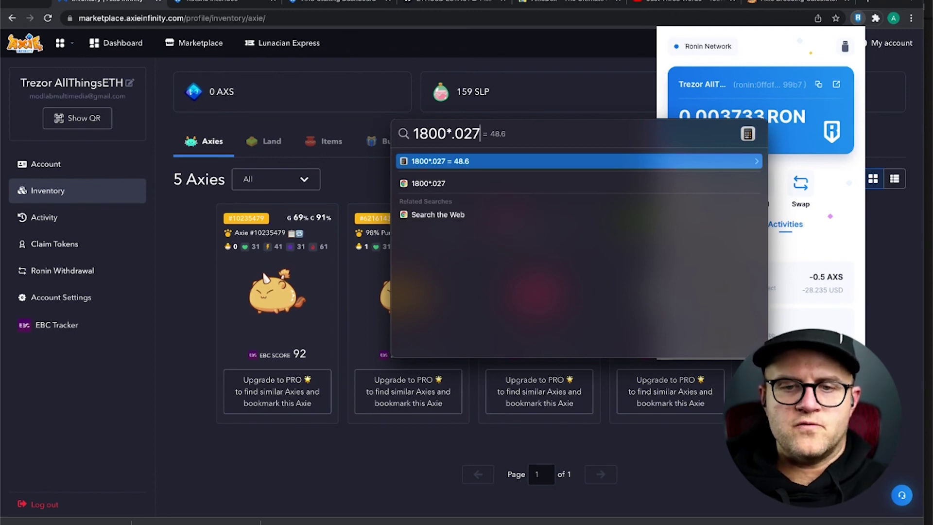
pyautogui.press('BackSpace')
pyautogui.press('BackSpace')
pyautogui.press('BackSpace')
pyautogui.press('BackSpace')
pyautogui.press('BackSpace')
pyautogui.press('BackSpace')
pyautogui.press('BackSpace')
pyautogui.press('BackSpace')
pyautogui.press('BackSpace')
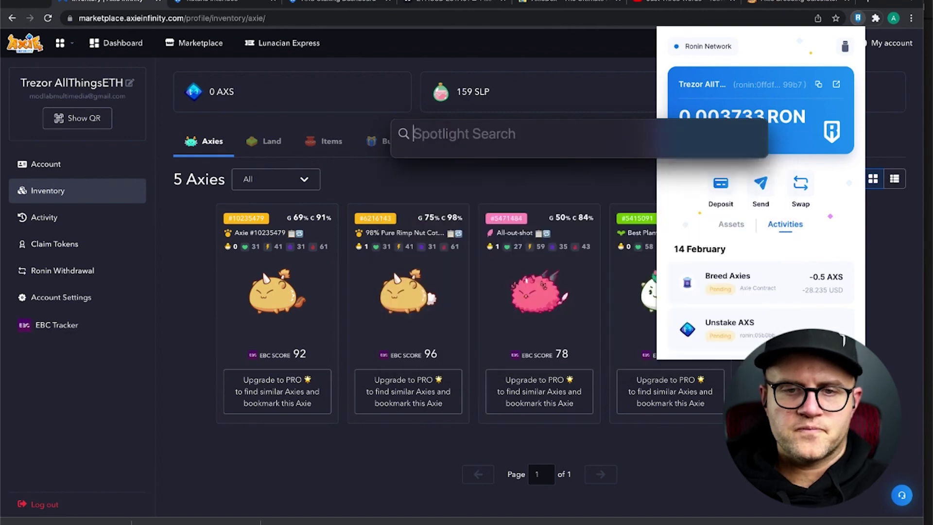
pyautogui.write('48.')
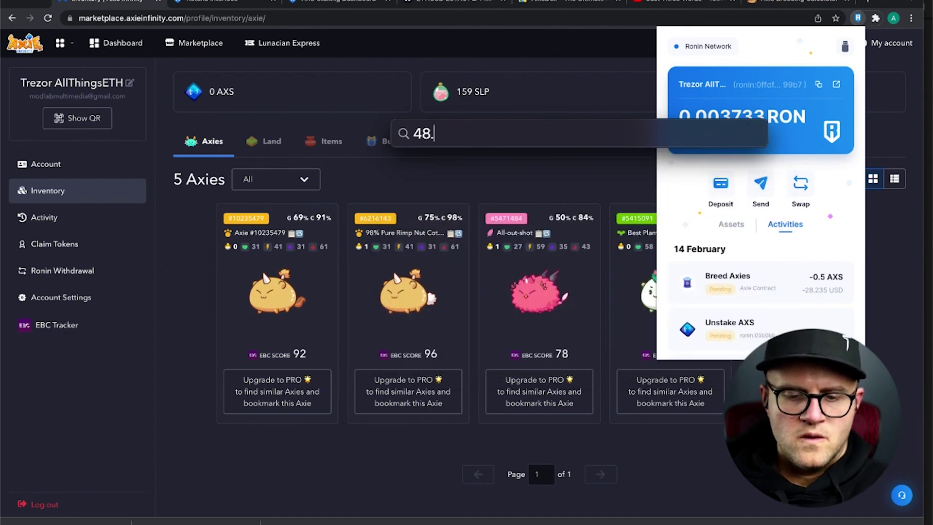
pyautogui.write('6+2')
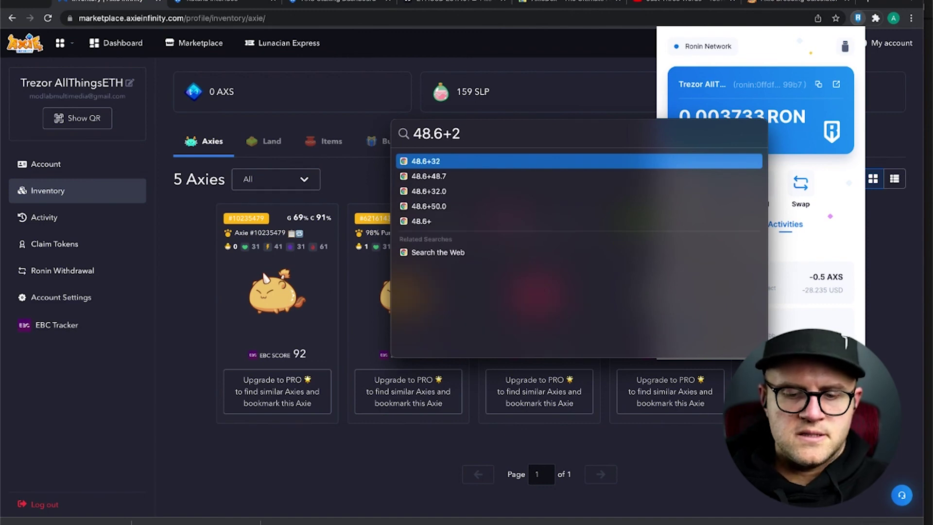
pyautogui.write('8.')
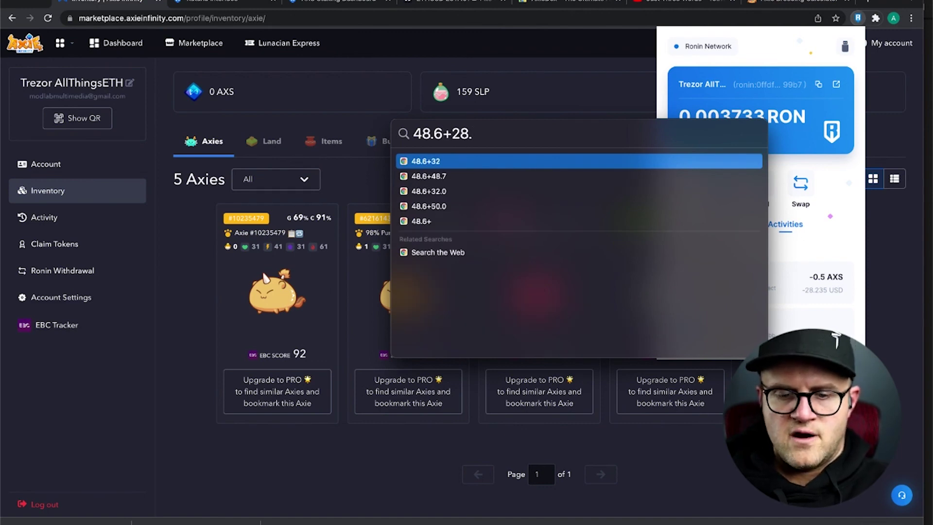
pyautogui.write('23')
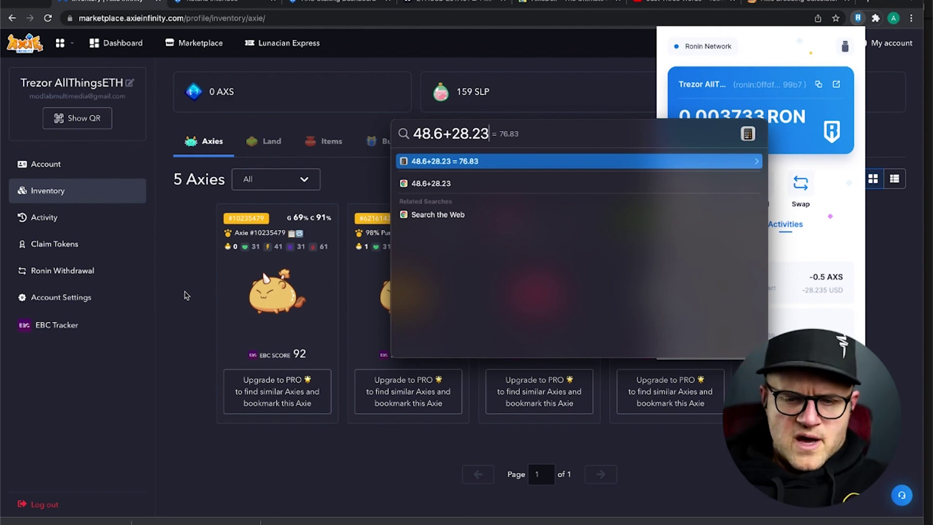
# - Dismiss Spotlight and the wallet popup, then view the genes on the Axie cards
pyautogui.click(187, 281)
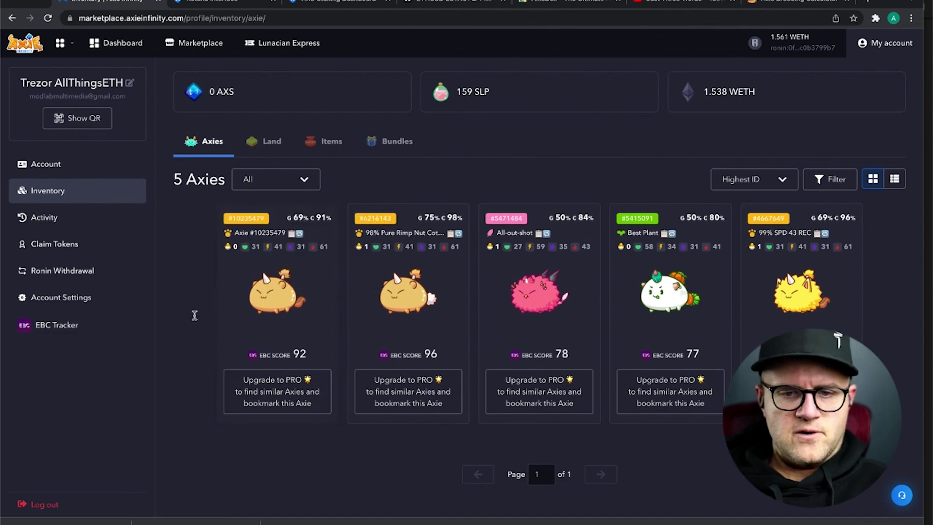
pyautogui.moveTo(802, 341)
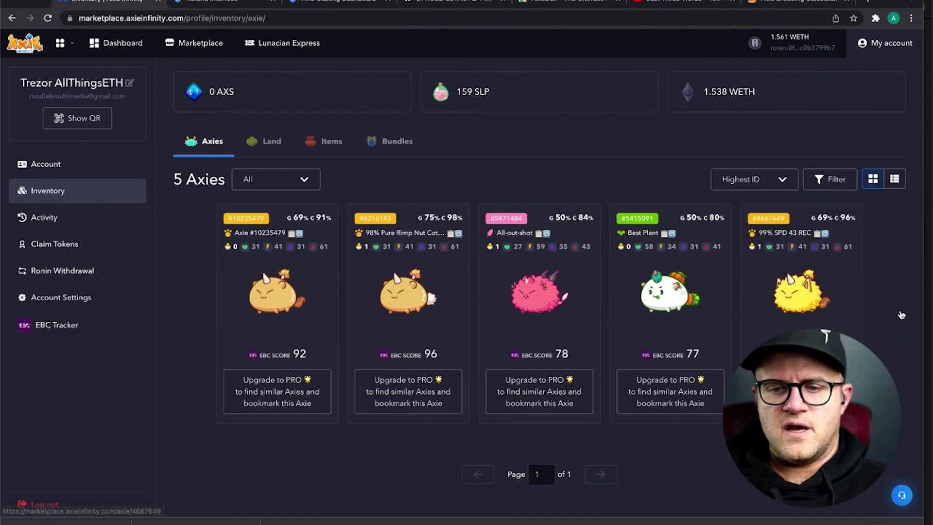
pyautogui.moveTo(850, 321)
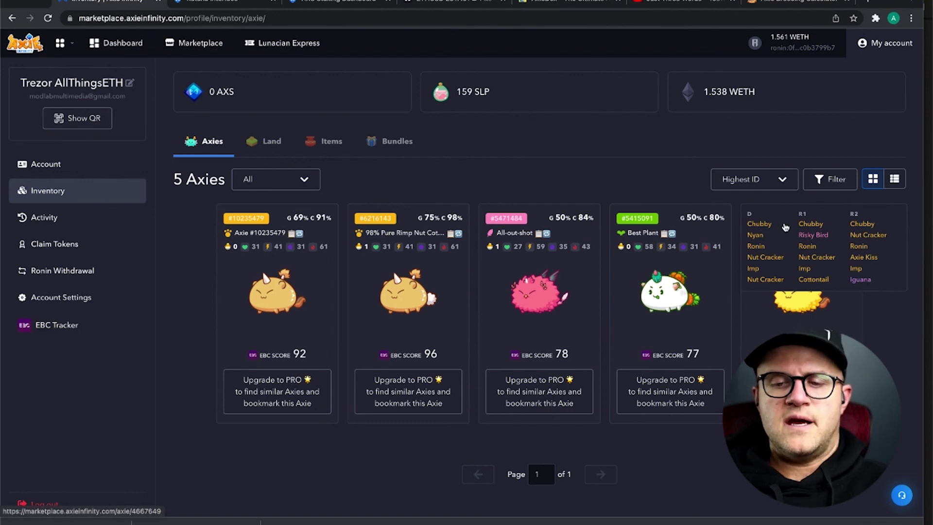
pyautogui.moveTo(389, 302)
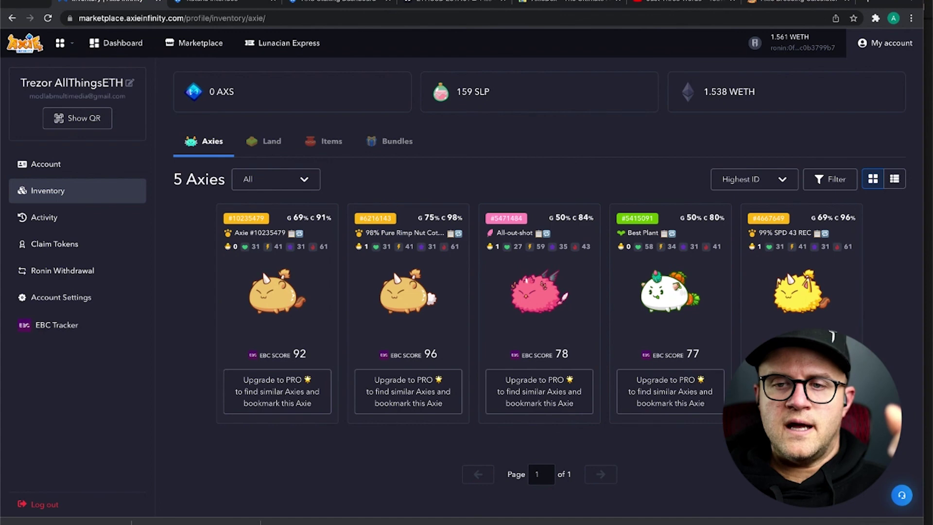
# - Recheck the 76.83 total, then view the dashboard: 1.538 WETH, 159 SLP, 6 Axies
pyautogui.press('super+space')
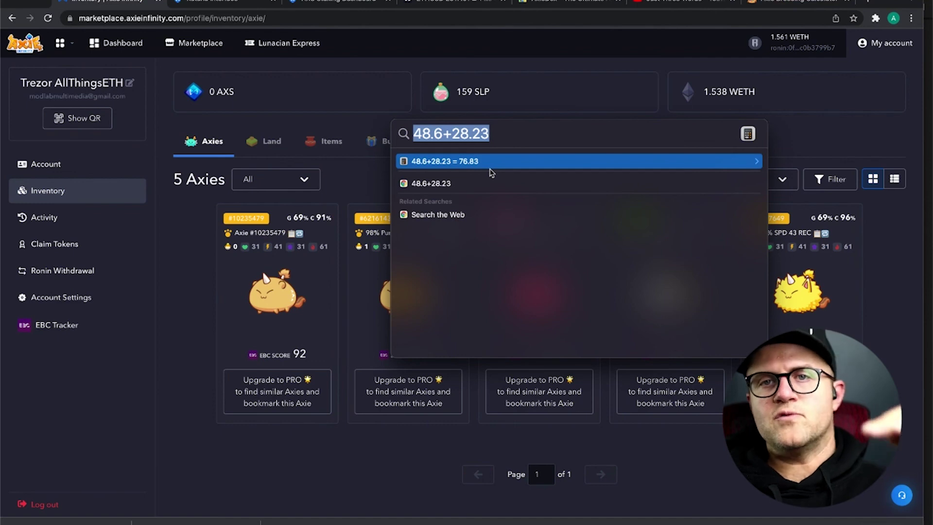
pyautogui.click(174, 252)
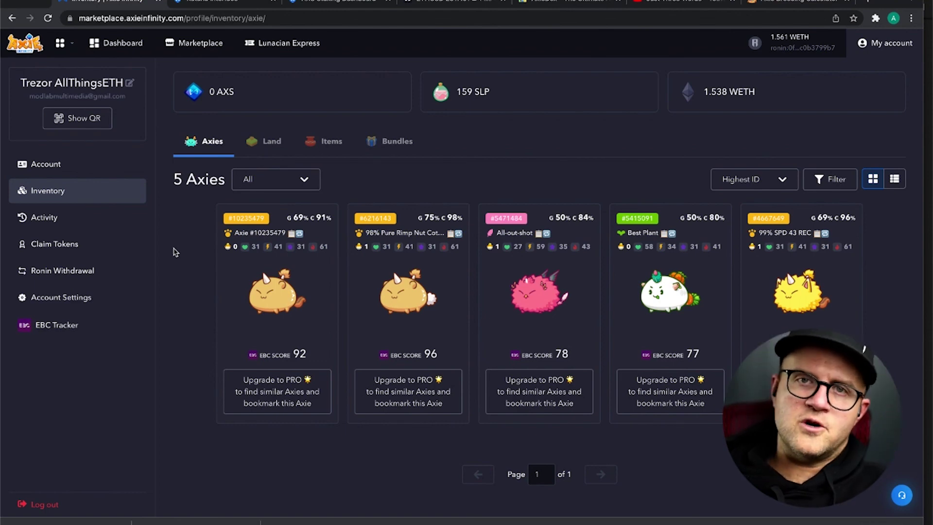
pyautogui.click(52, 169)
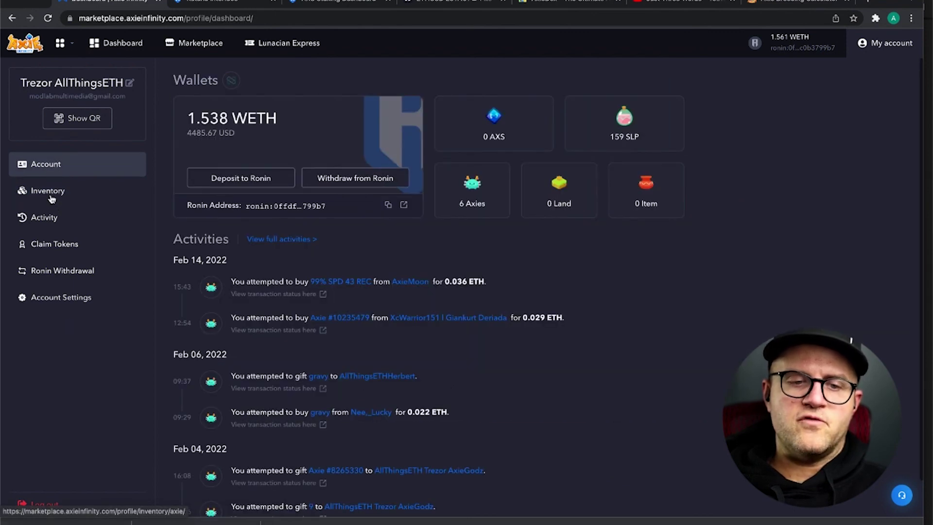
pyautogui.click(50, 193)
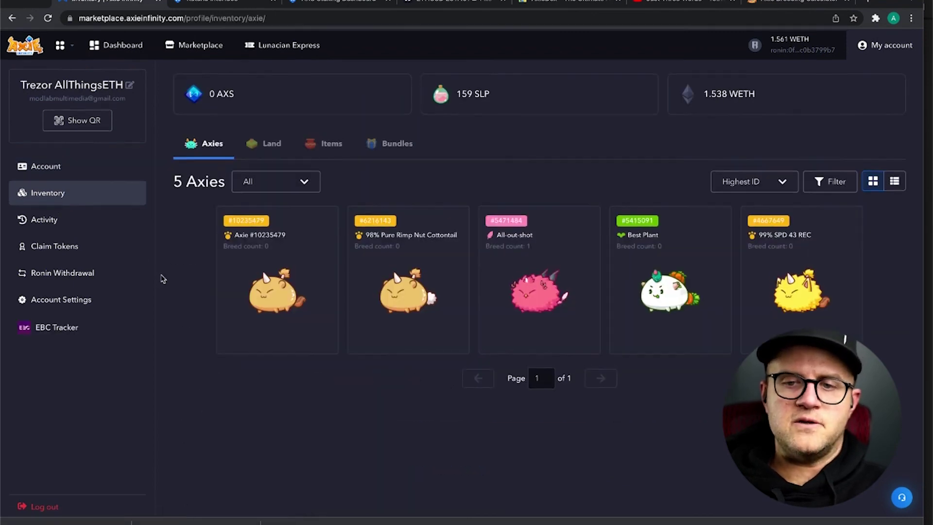